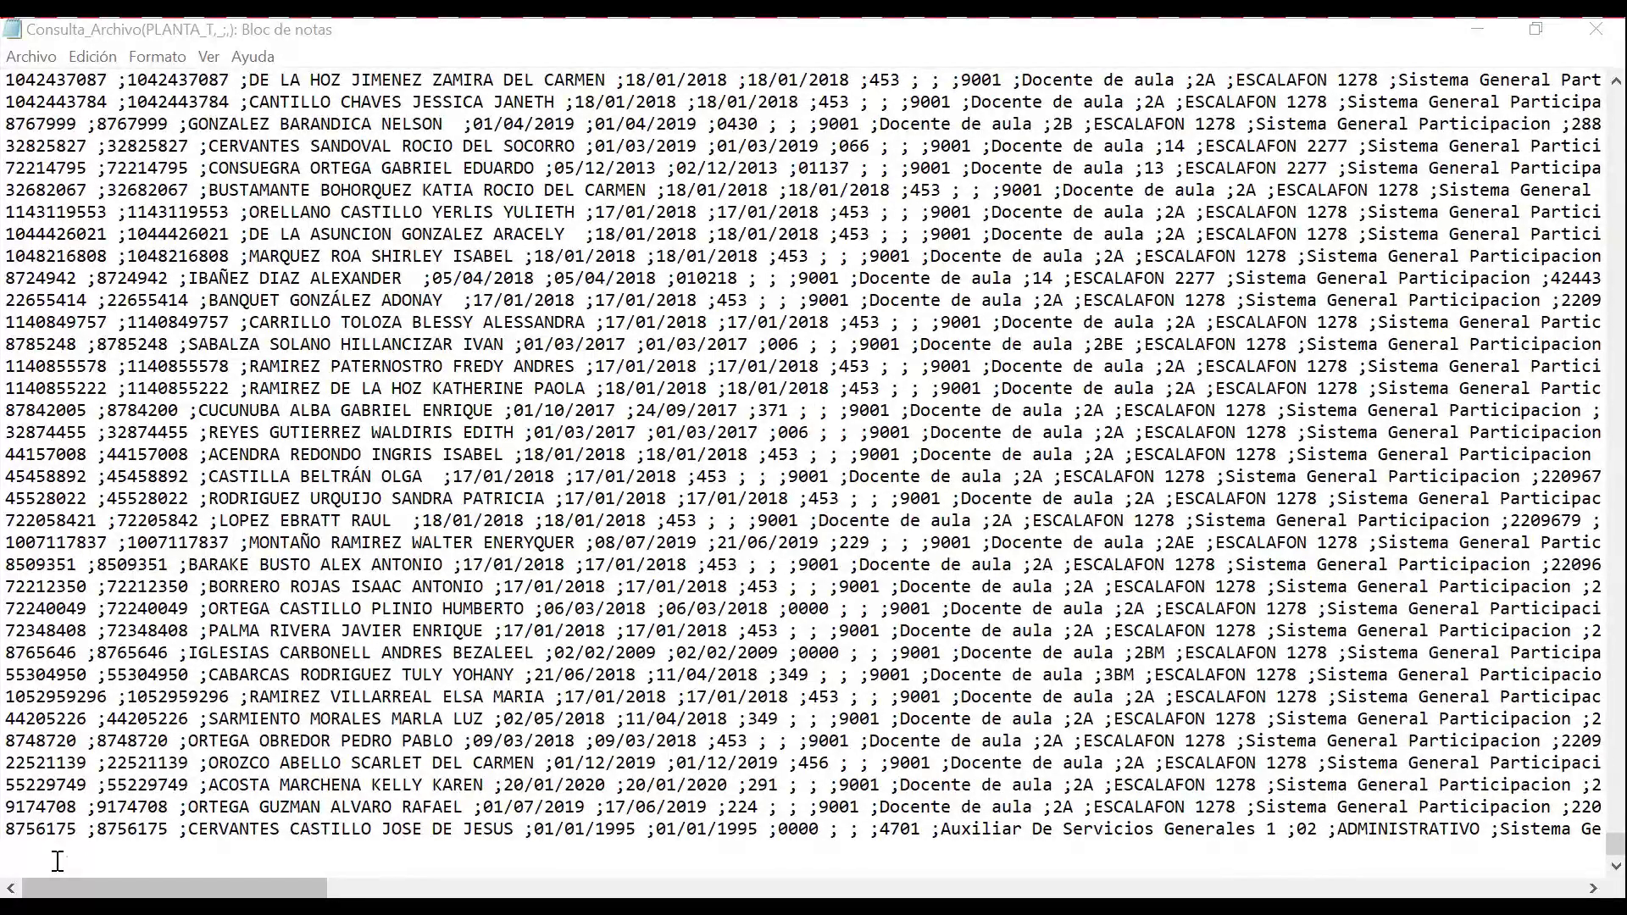
- Scroll to the top of the Notepad staff records, select all the text, and bring up Start
click(306, 777)
key(Page_Up)
key(Page_Up)
key(Page_Up)
key(Page_Up)
key(Page_Up)
key(Page_Up)
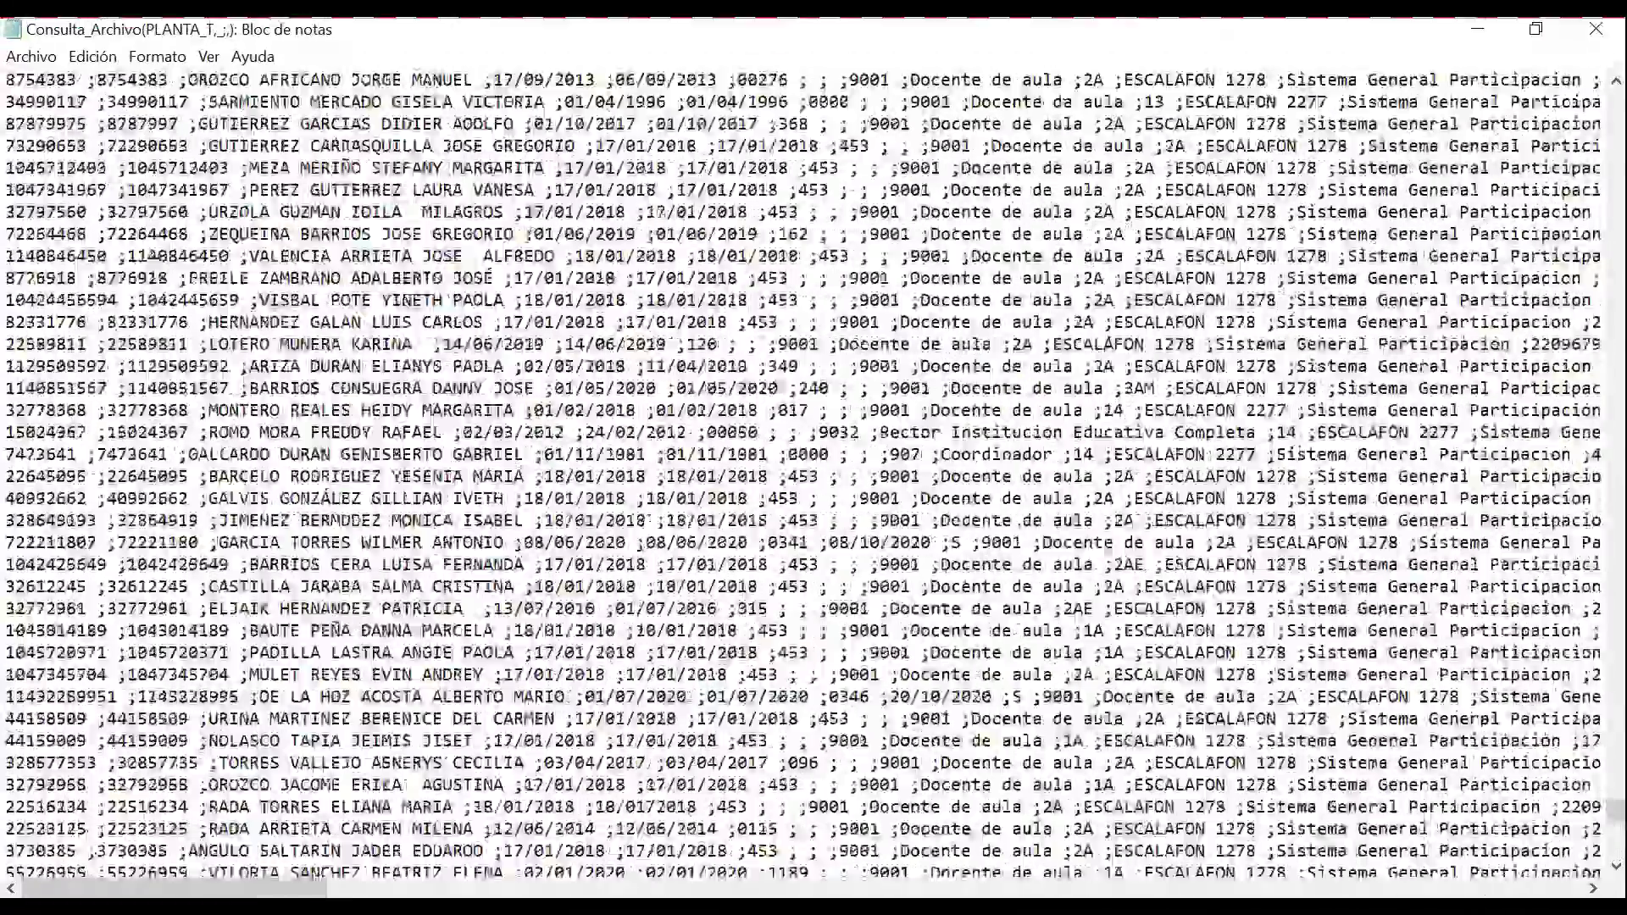
key(Page_Up)
key(Page_Up)
key(Page_Up)
key(Page_Up)
key(Page_Up)
key(Page_Up)
key(Page_Up)
key(Page_Up)
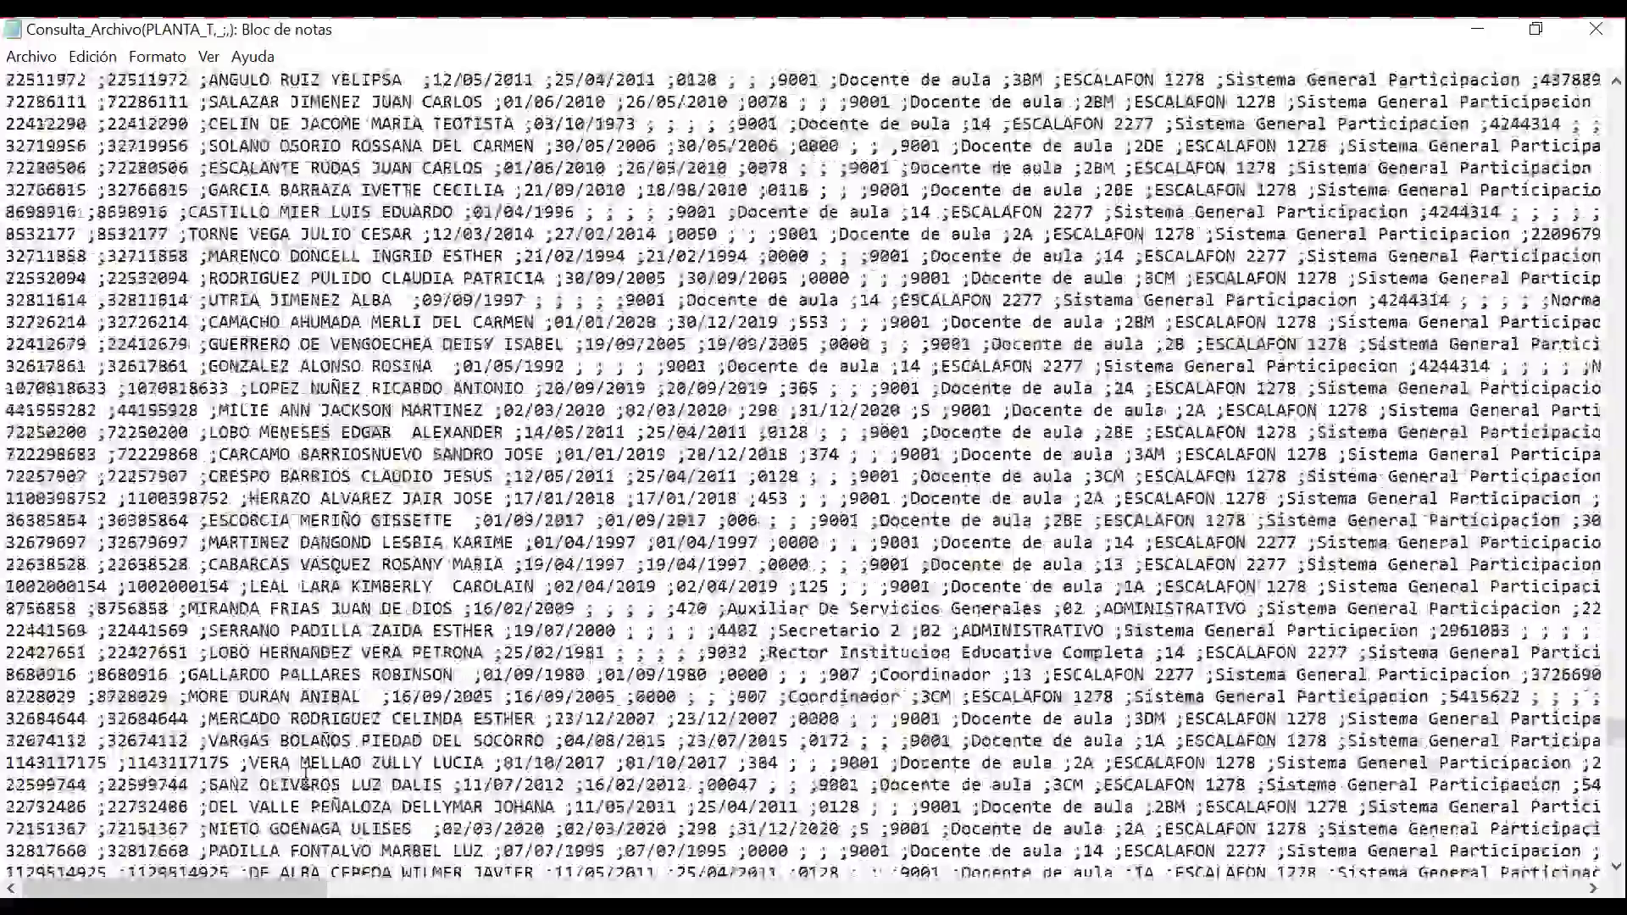
key(Page_Up)
key(Page_Up)
key(Page_Up)
key(Page_Up)
key(Page_Up)
key(Page_Up)
key(Page_Up)
key(Page_Up)
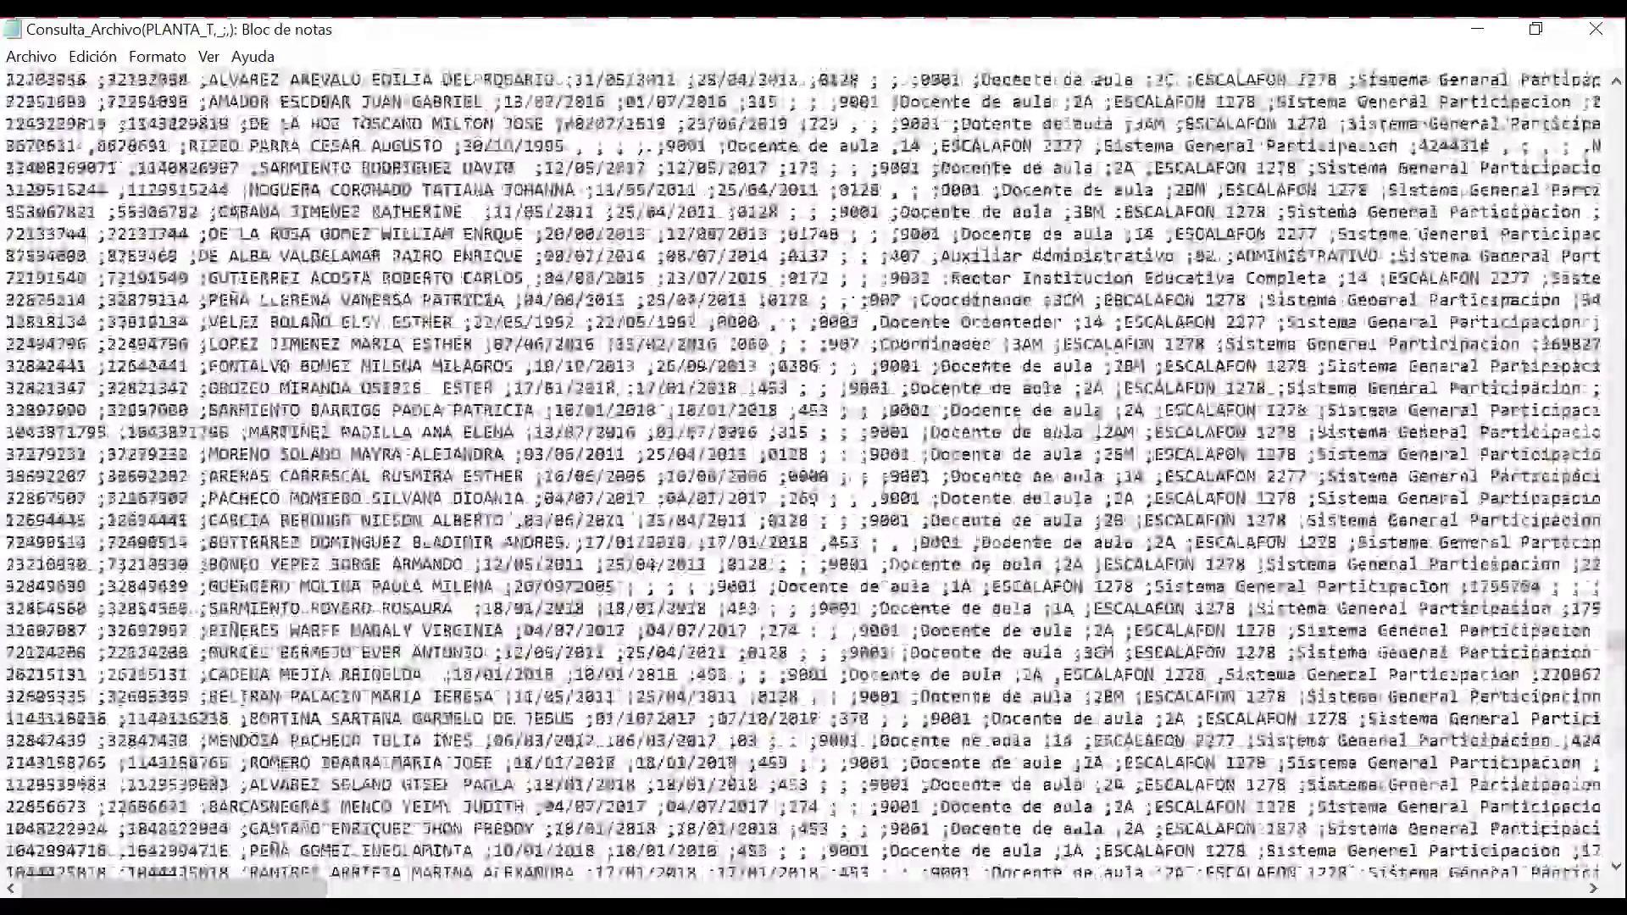
key(Page_Up)
key(Page_Up)
key(Page_Up)
key(Page_Up)
key(Page_Up)
key(Page_Up)
key(Page_Up)
key(Page_Up)
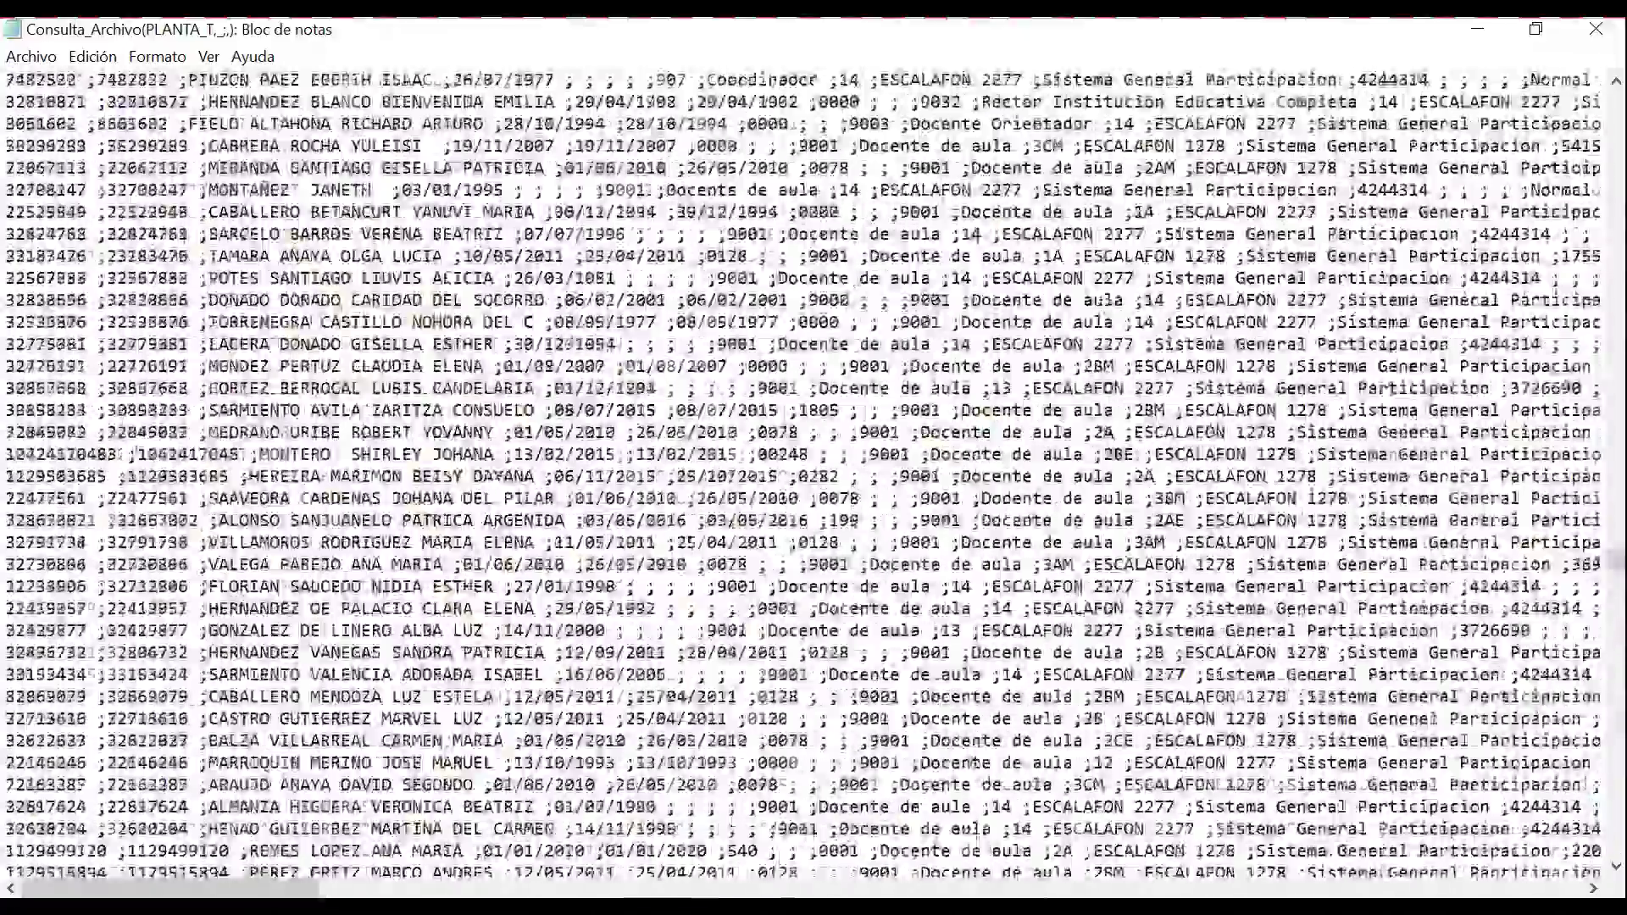
key(Page_Up)
key(Page_Up)
key(Page_Up)
key(Page_Up)
key(Page_Up)
key(Page_Up)
key(Page_Up)
key(Page_Up)
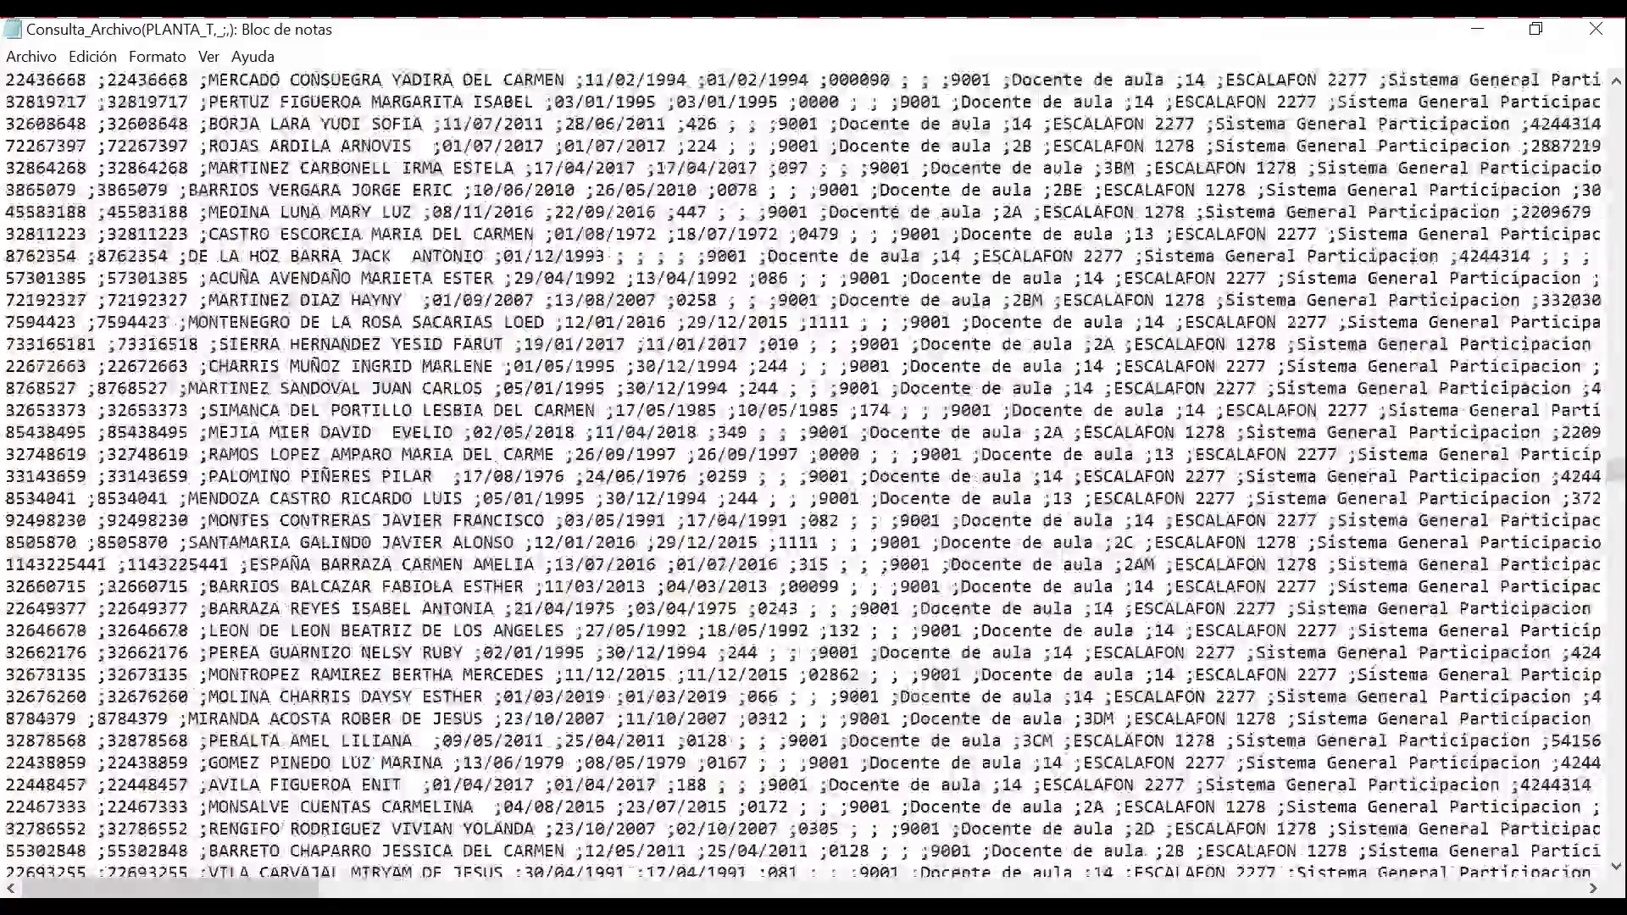
key(Page_Up)
key(Page_Up)
key(Page_Up)
key(Page_Up)
key(Page_Up)
key(Page_Up)
key(Page_Up)
key(Page_Up)
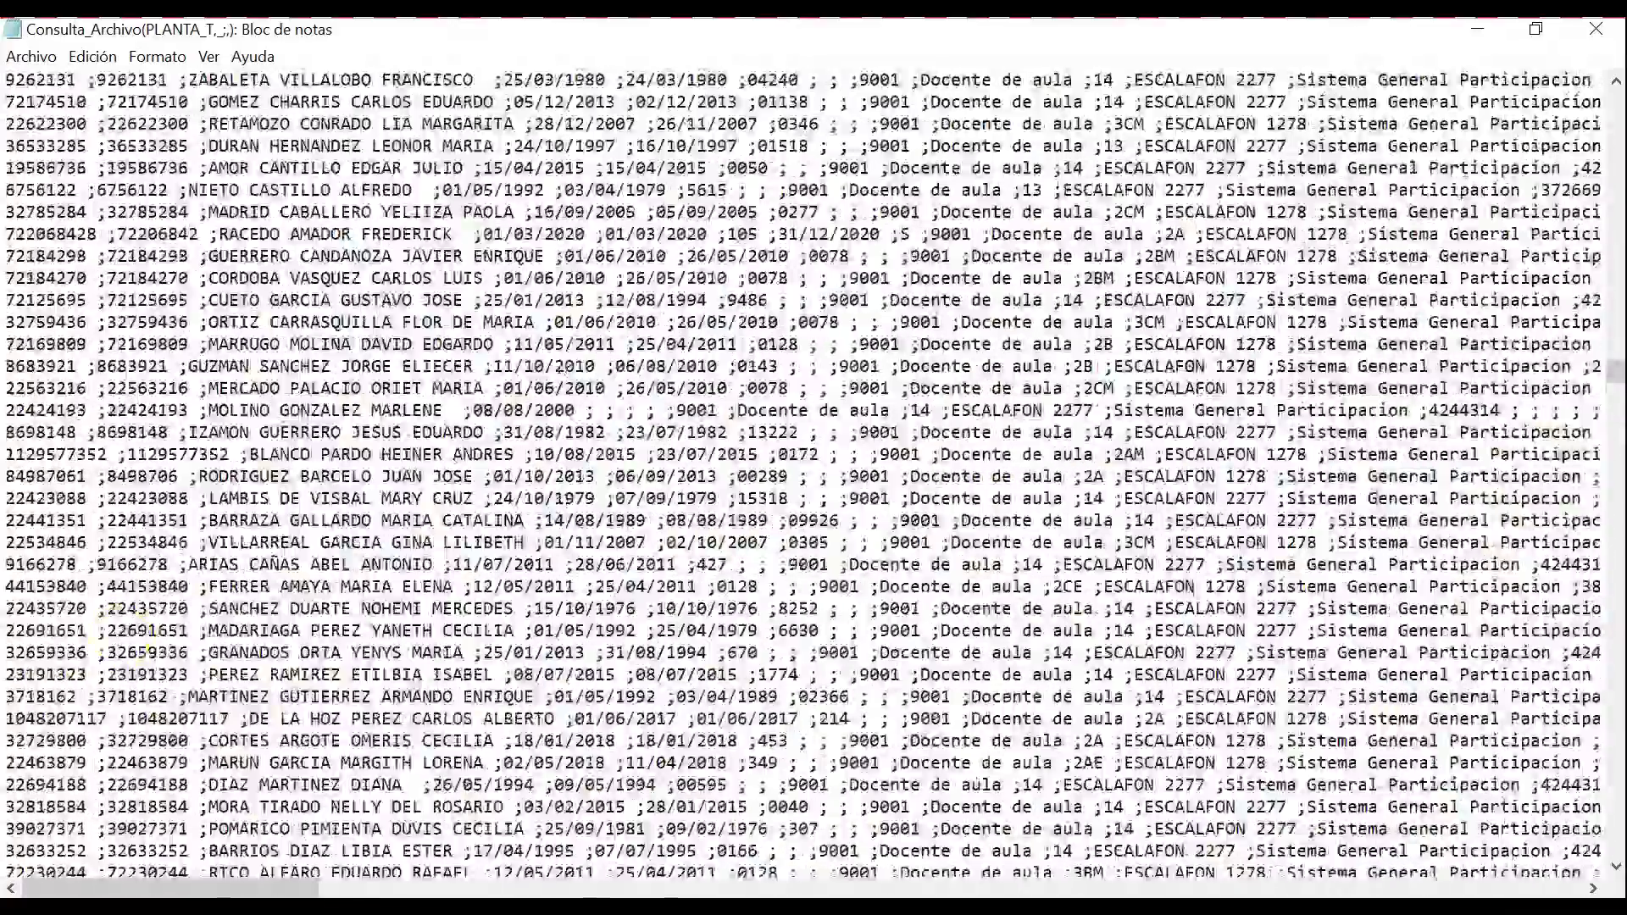
key(Page_Up)
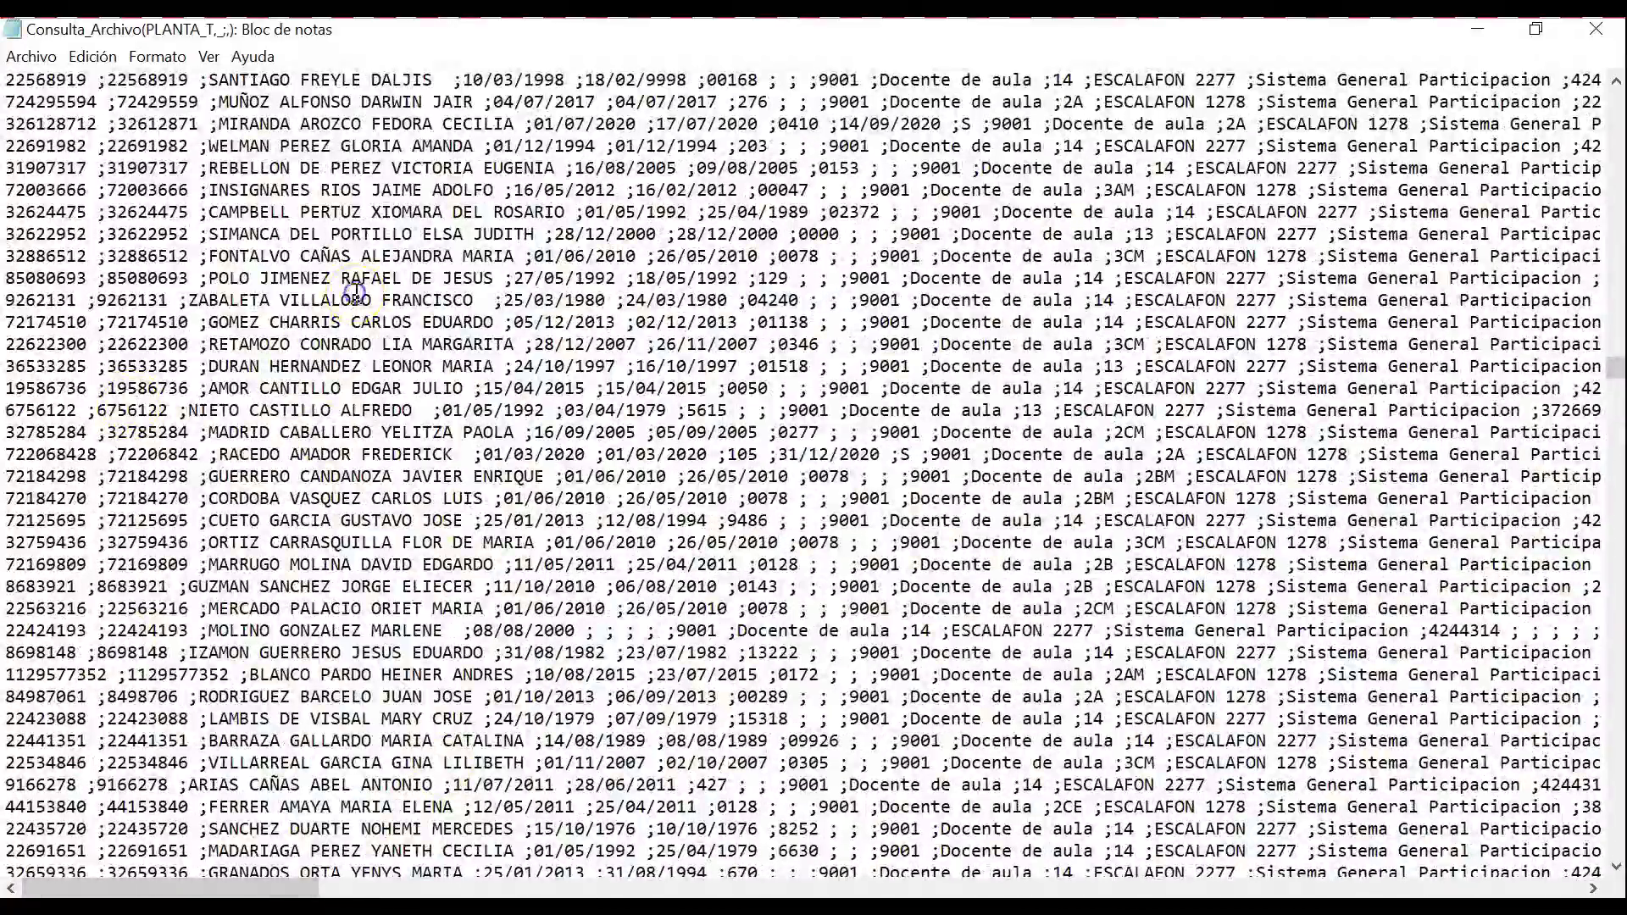
key(ctrl+a)
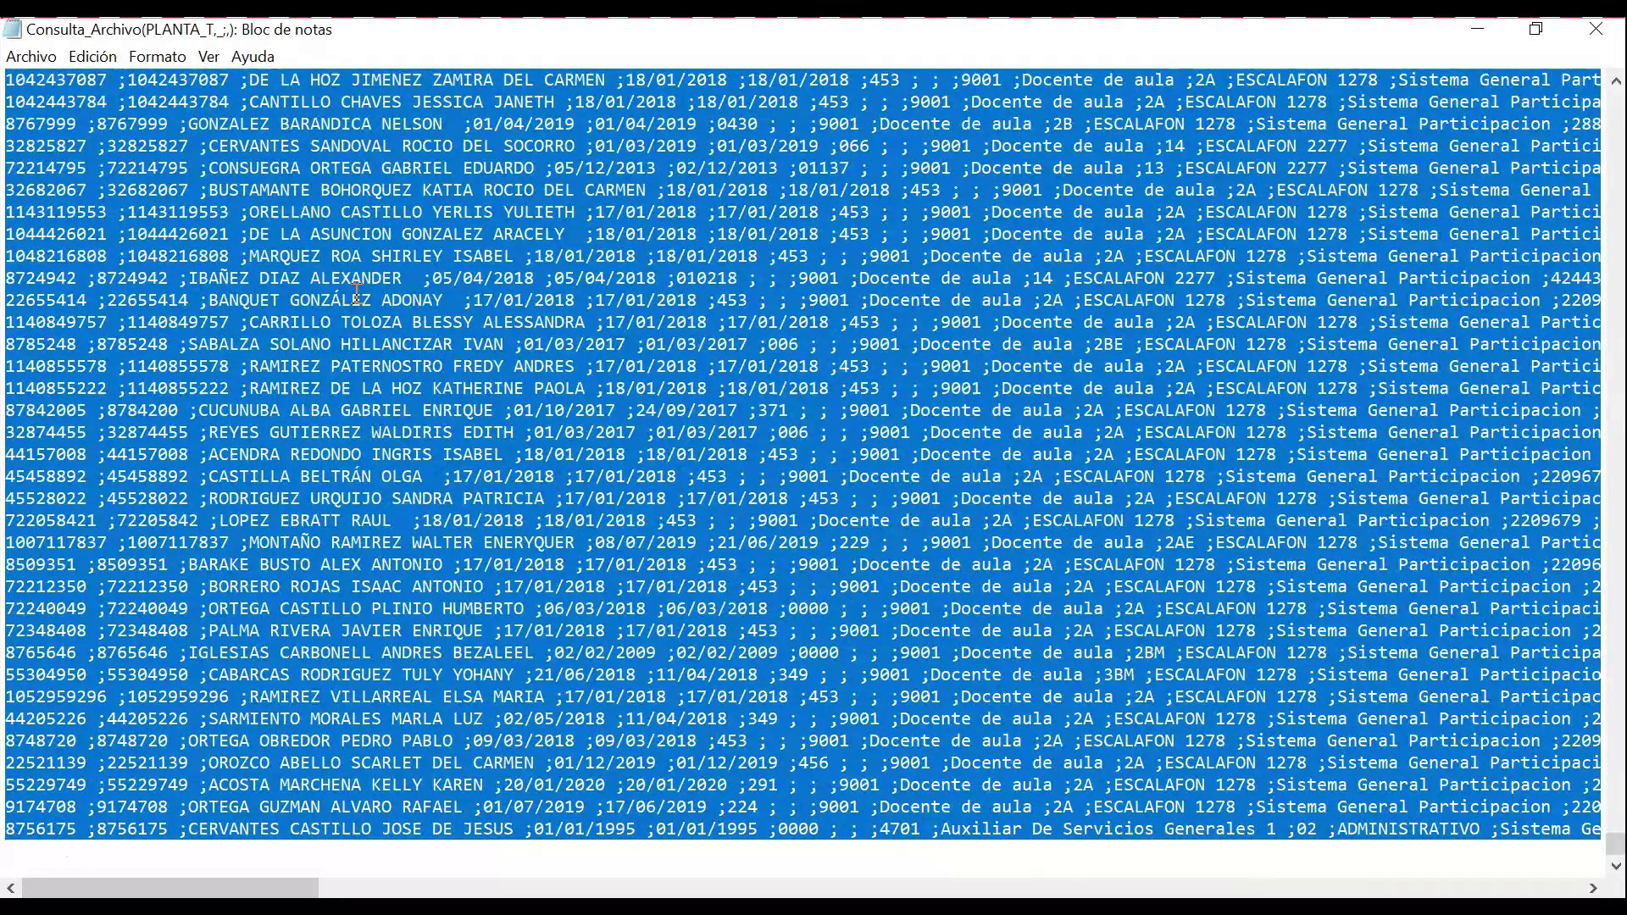
key(super)
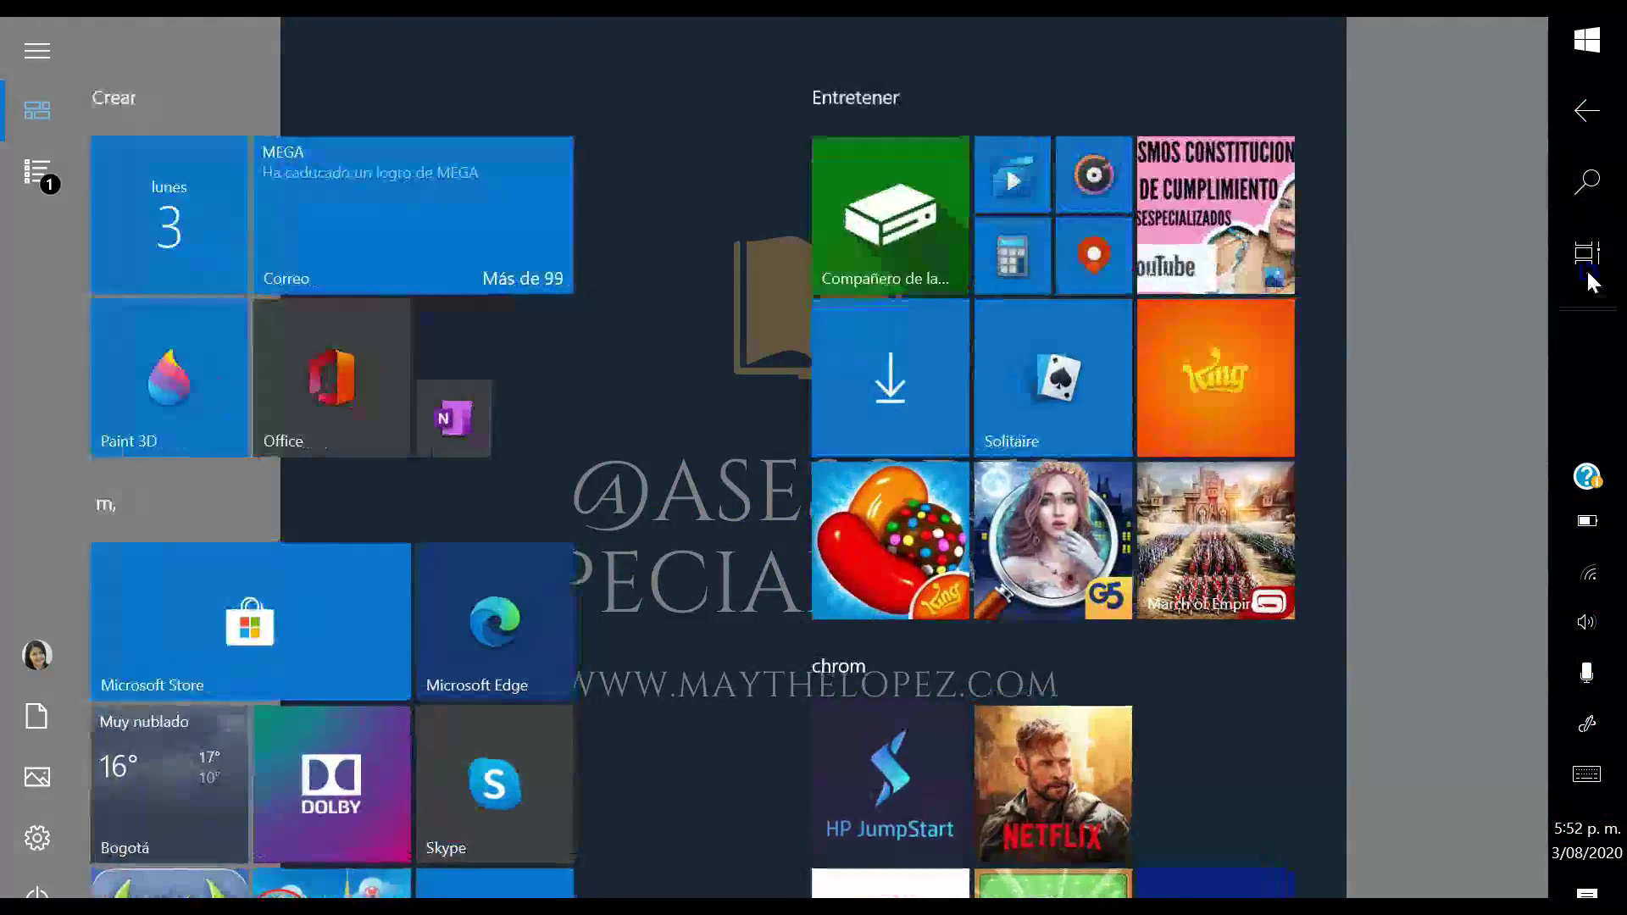
- Switch to the Excel workbook Libro1 and paste the staff records into A1
click(1592, 282)
click(1592, 283)
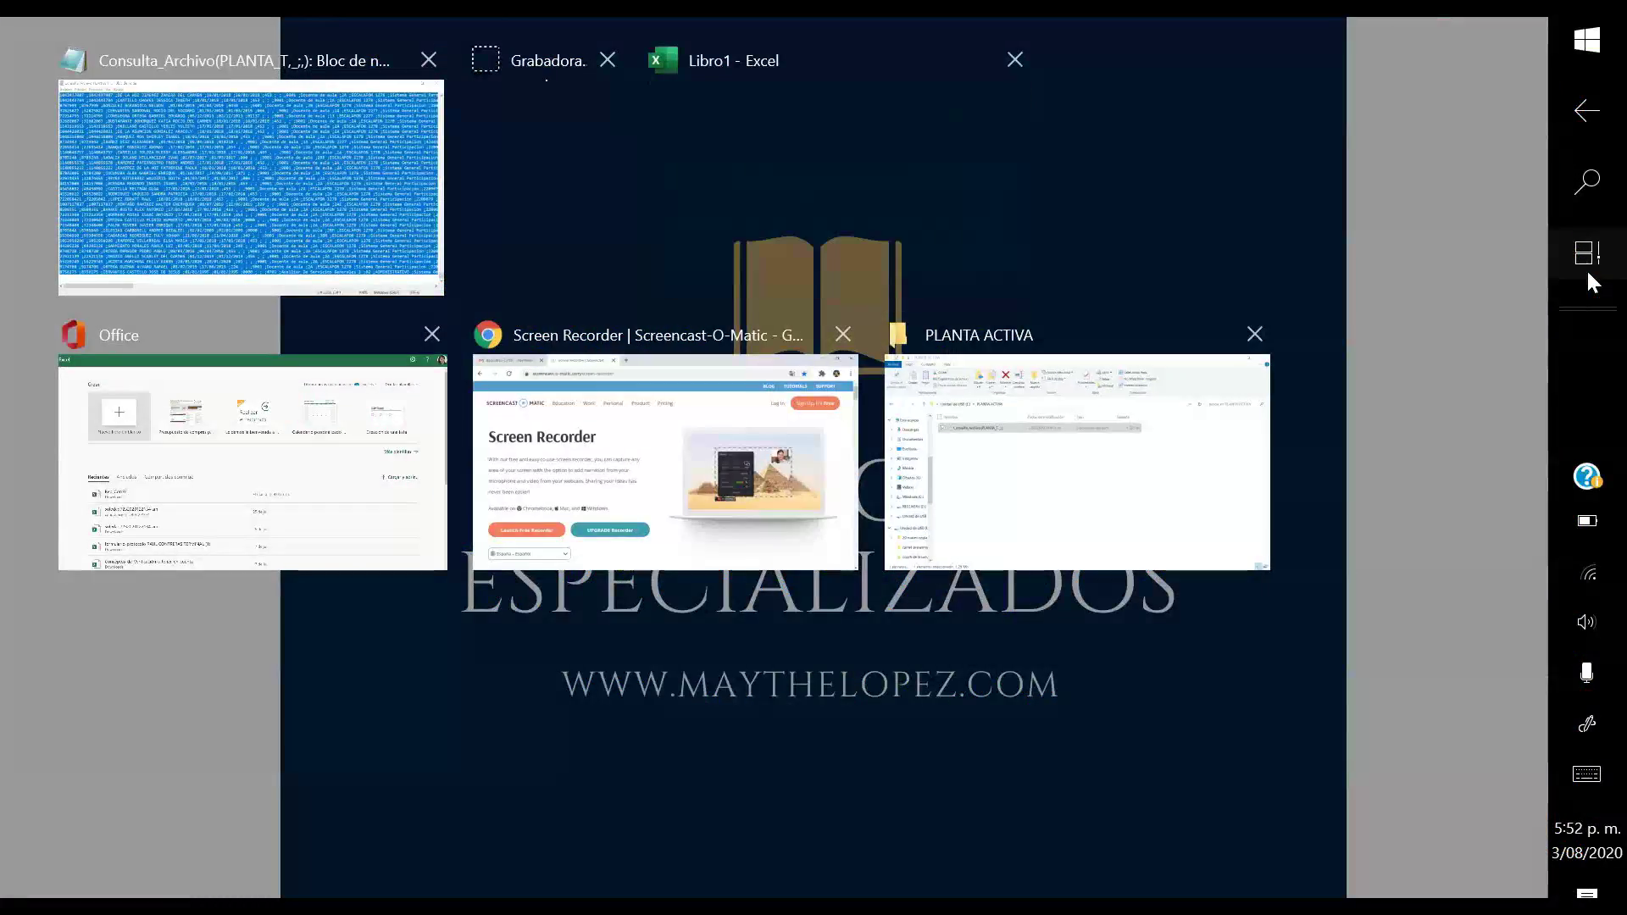
key(Right)
key(Right)
key(Return)
key(ctrl+v)
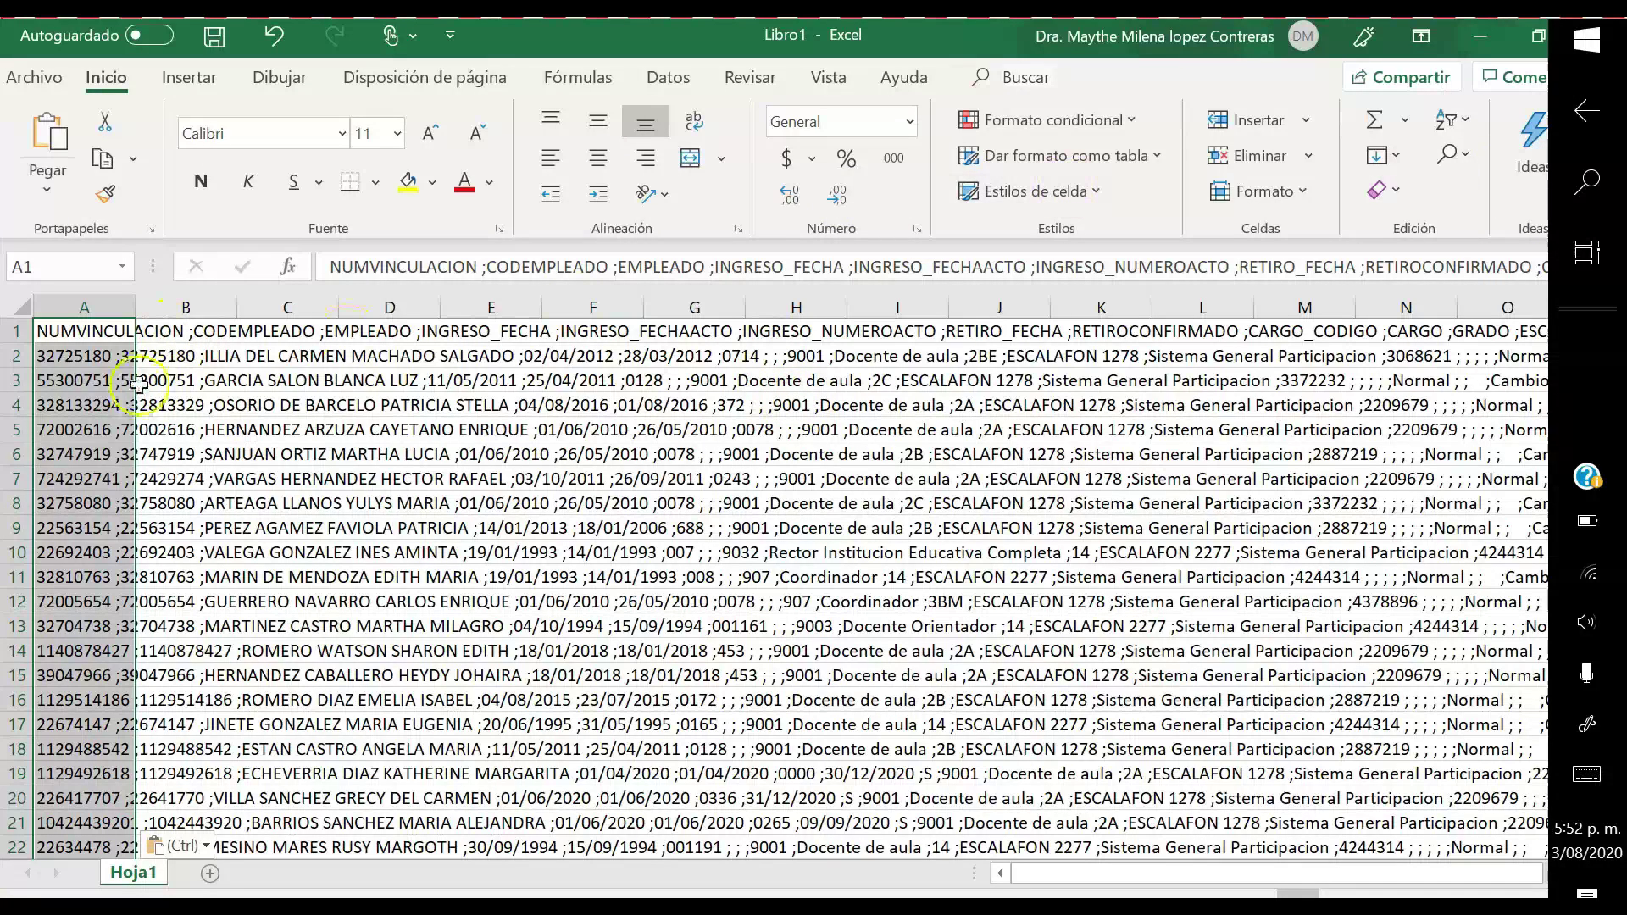
- Try Datos > Texto en columnas, dismiss the no-data warning, then undo and redo the paste
click(194, 334)
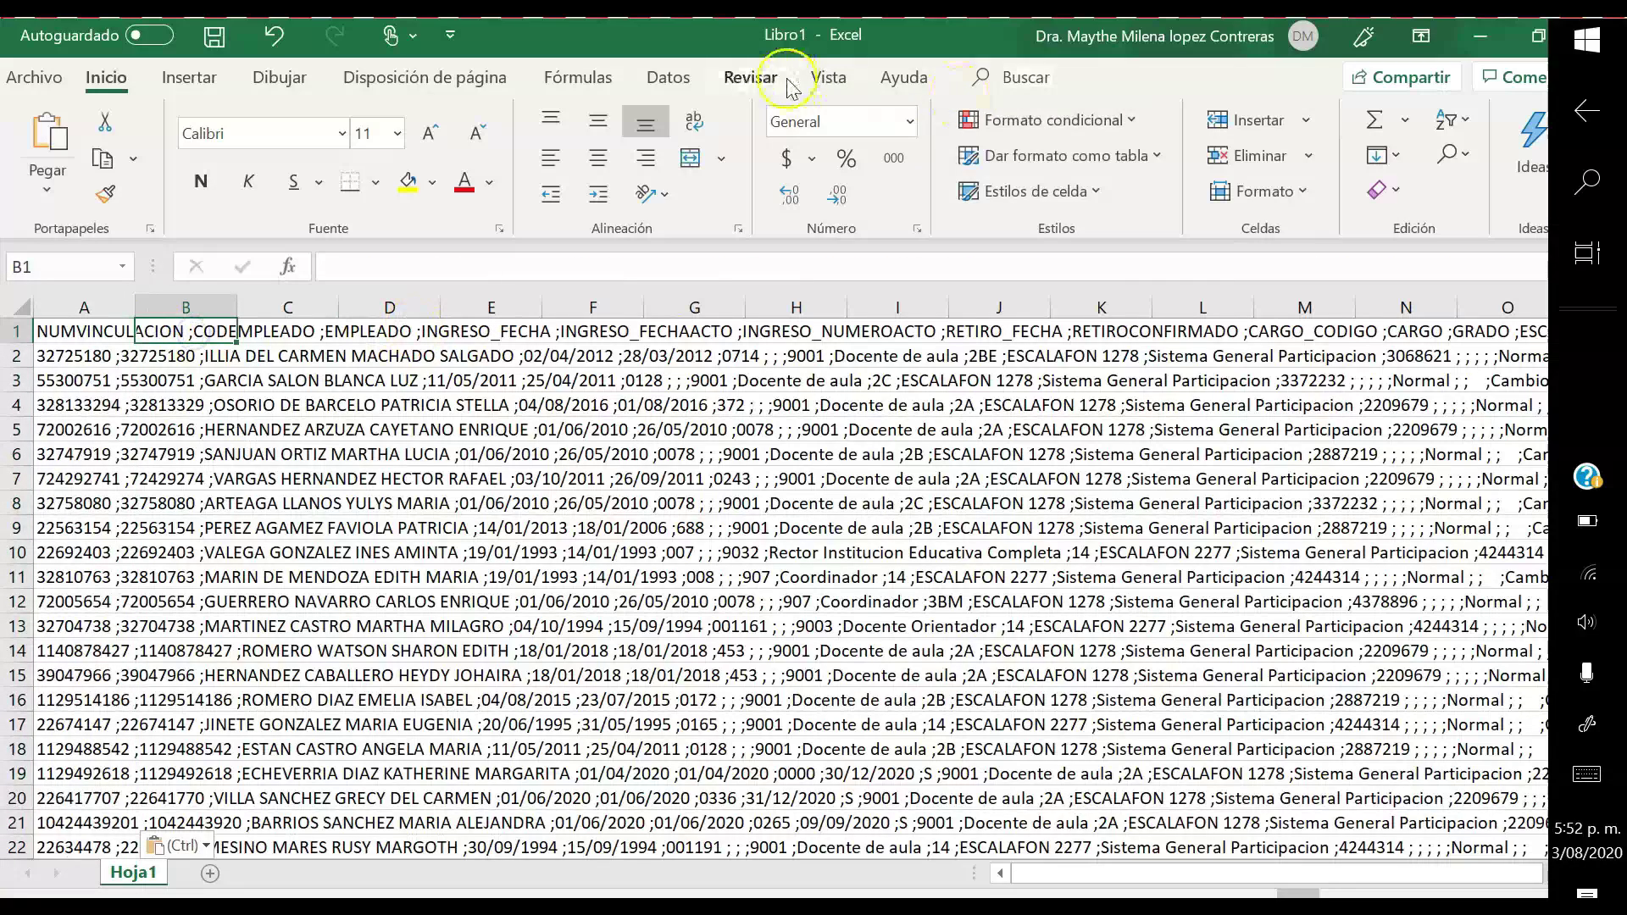
click(828, 77)
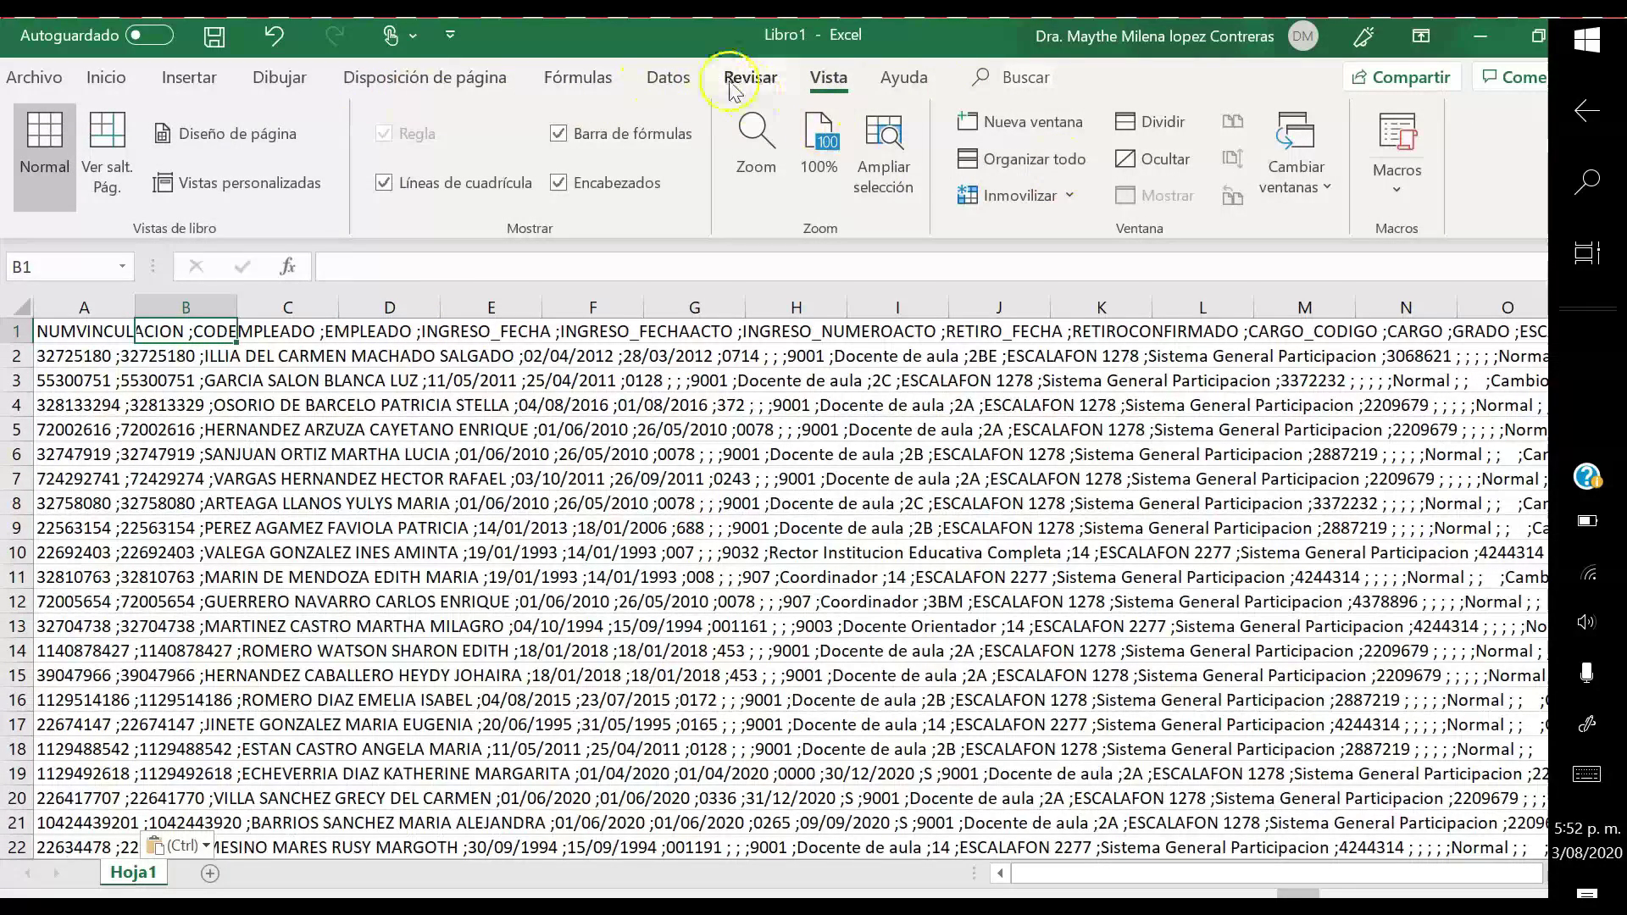
click(682, 82)
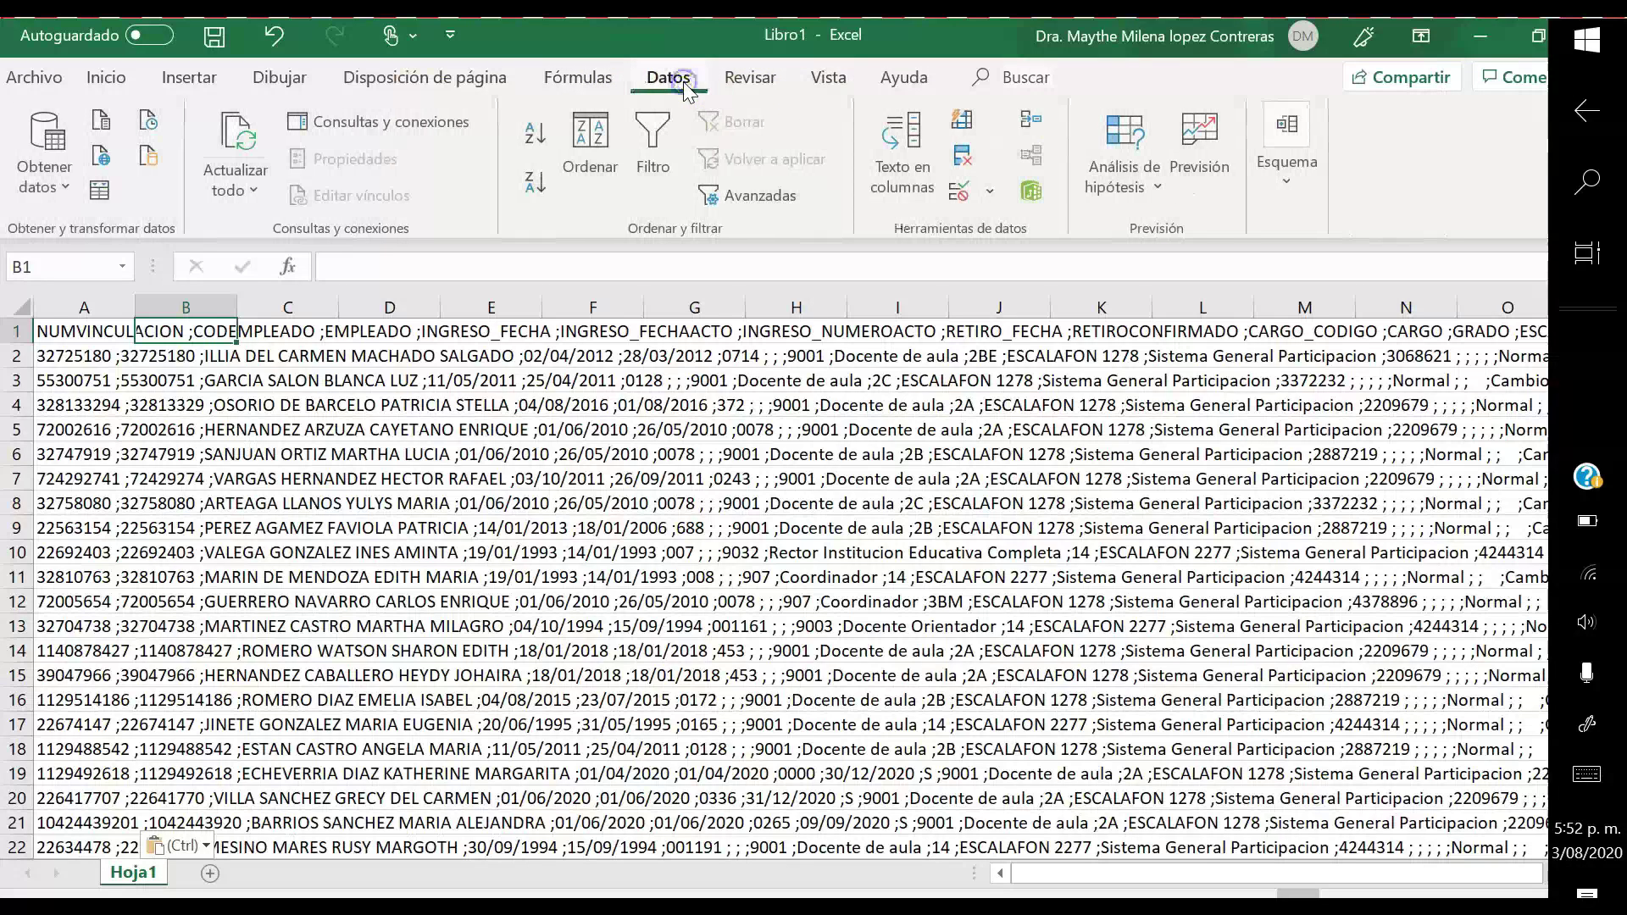
click(904, 180)
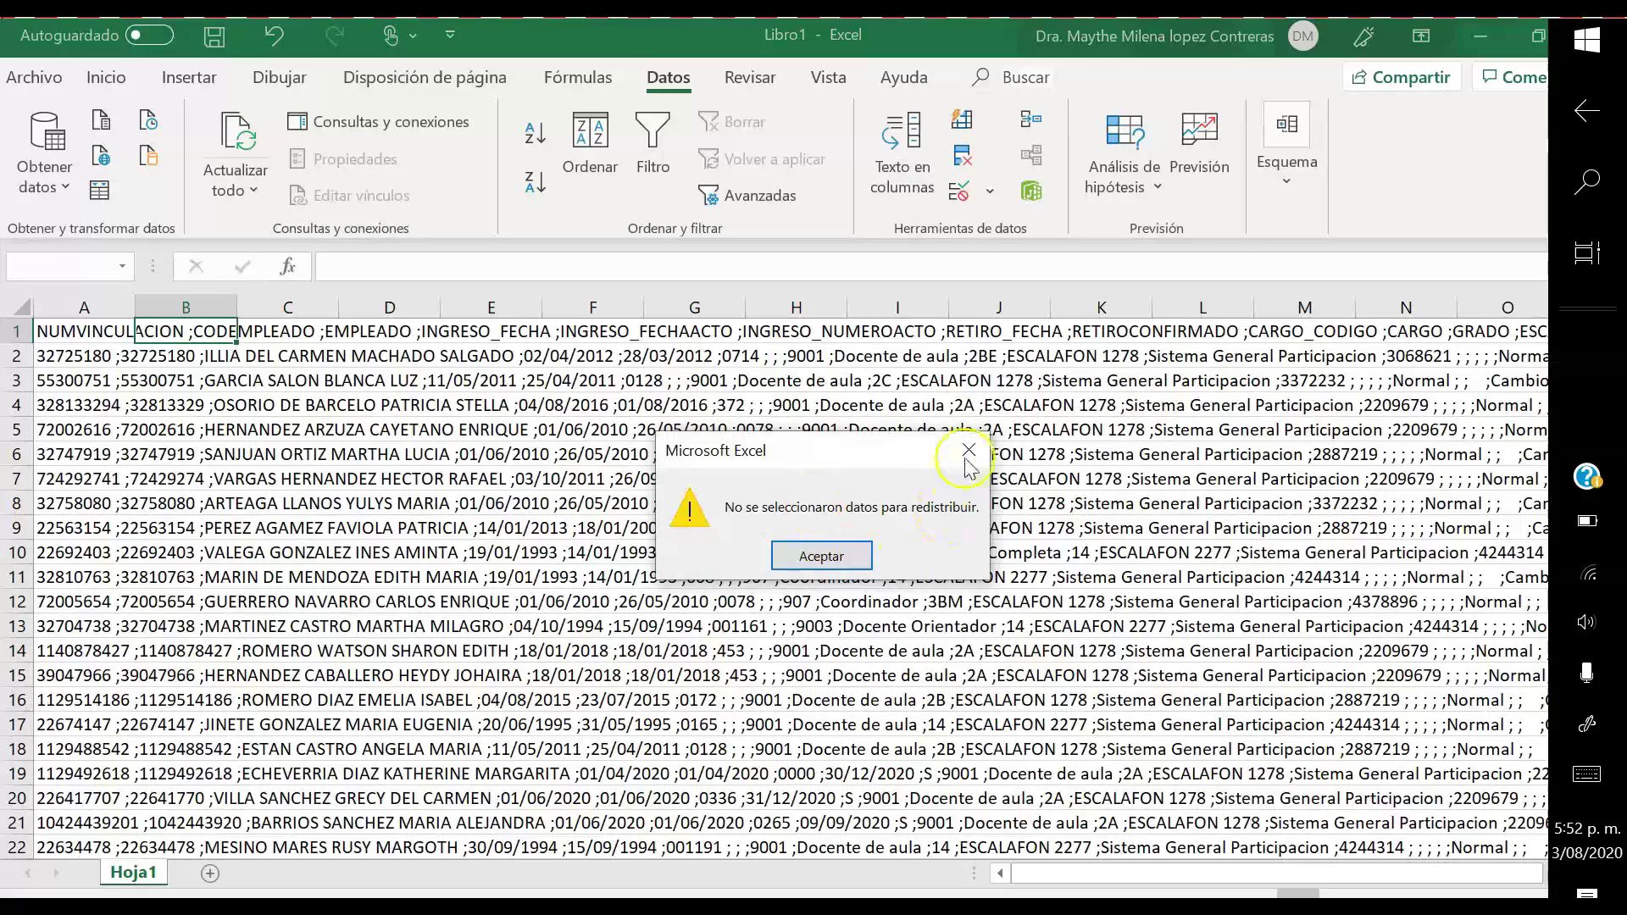
click(967, 456)
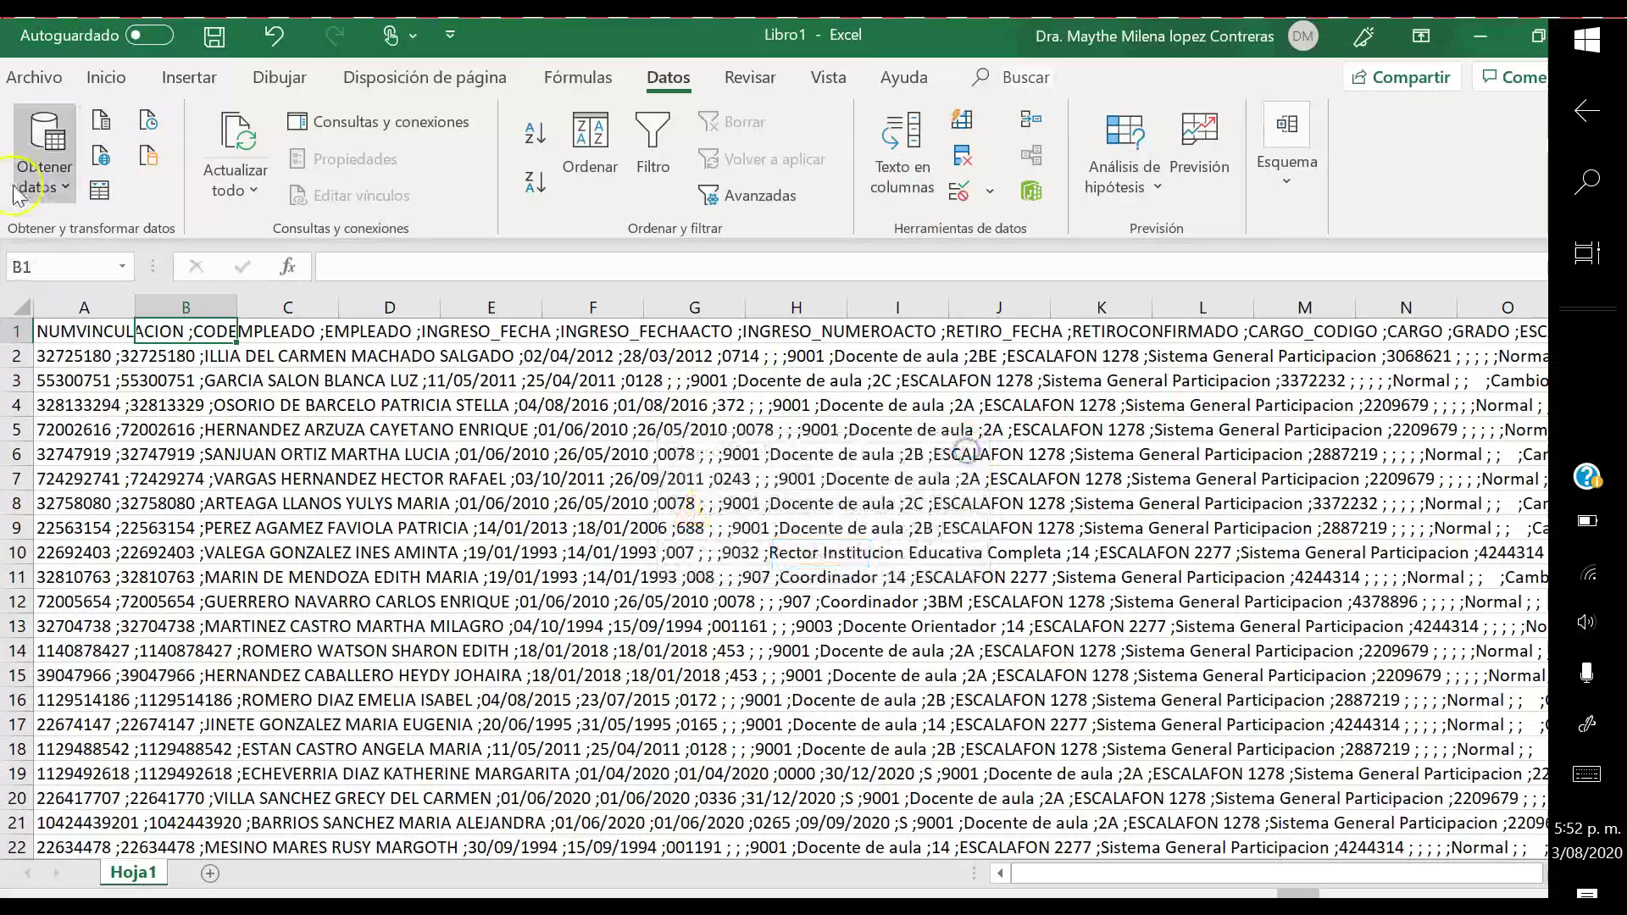
click(274, 38)
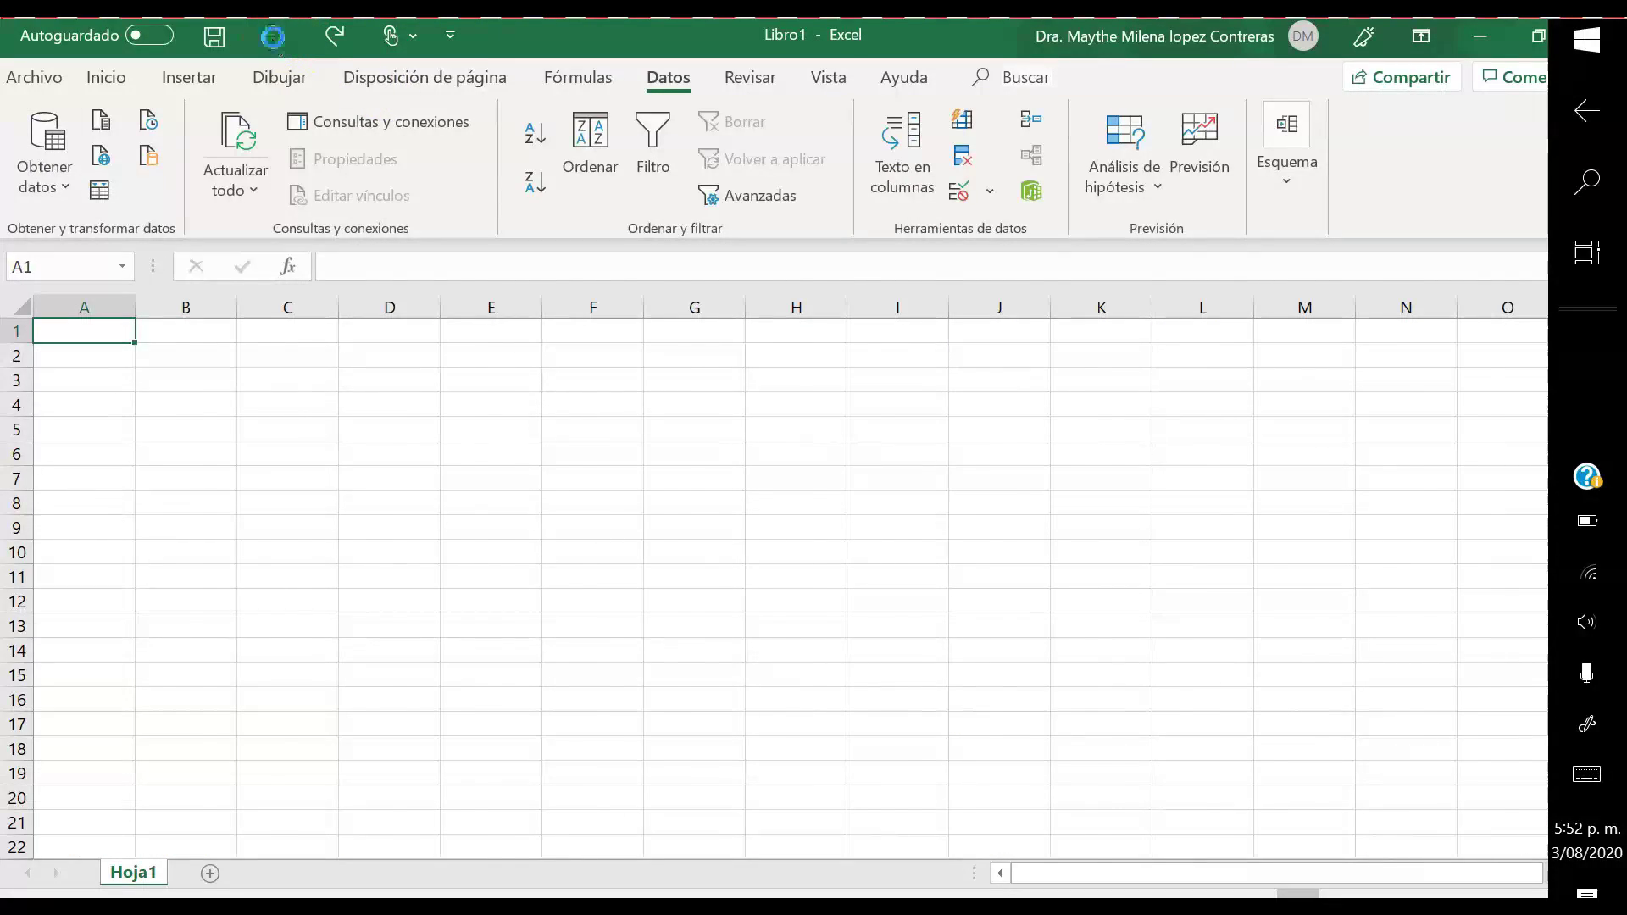
key(ctrl+v)
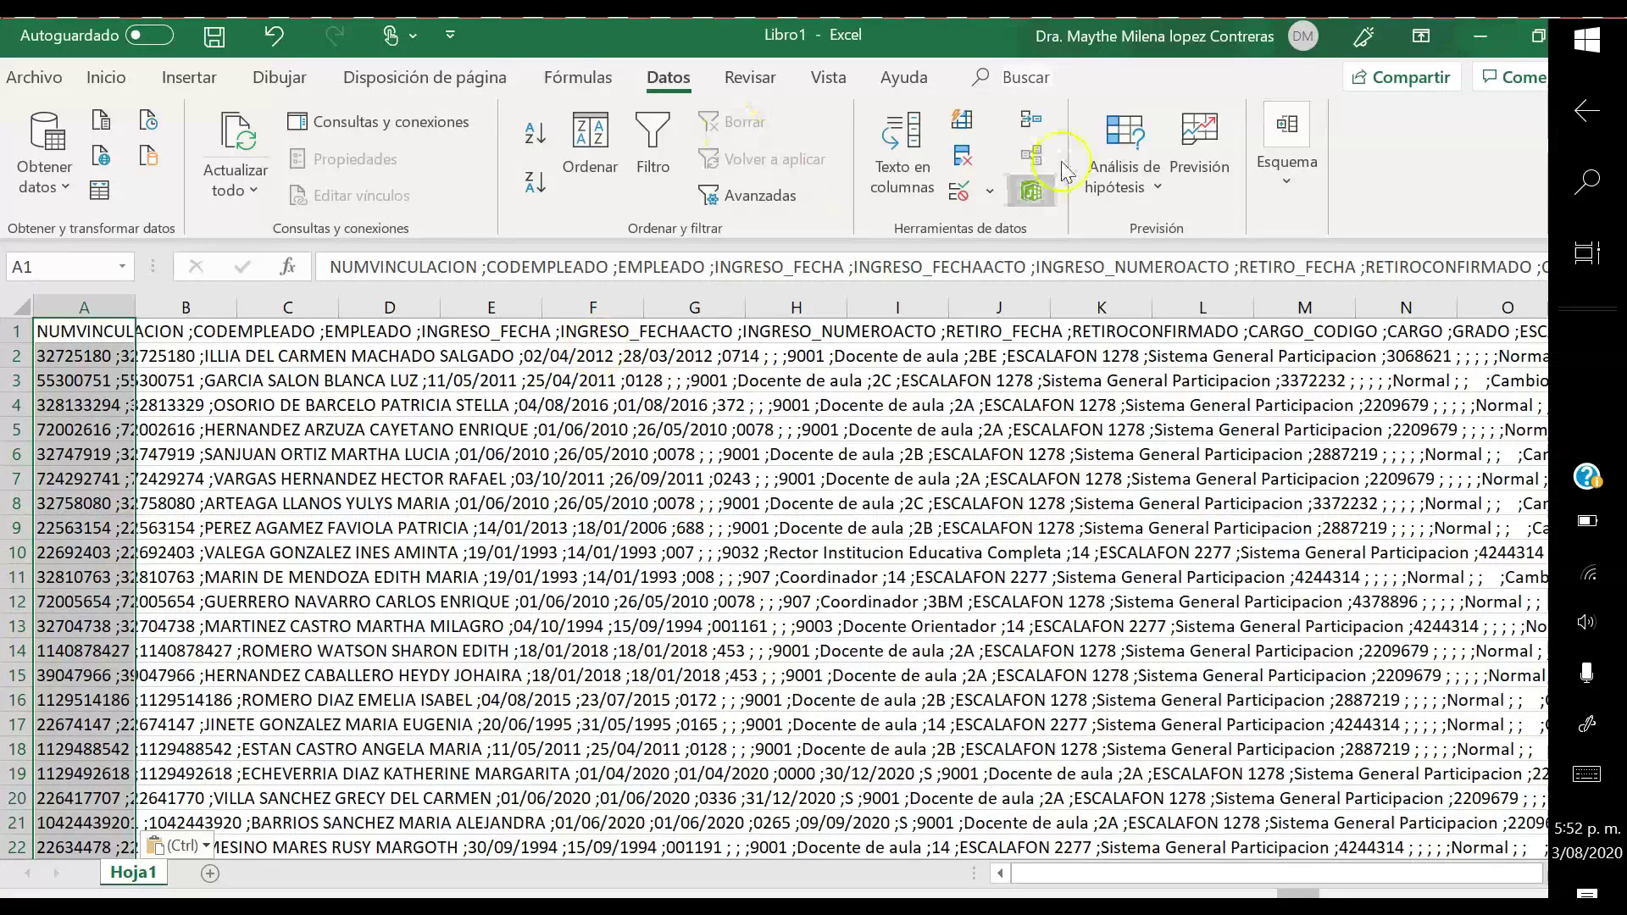
- Run Texto en columnas as Delimitados with Punto y coma, splitting the records into columns A–O
click(908, 170)
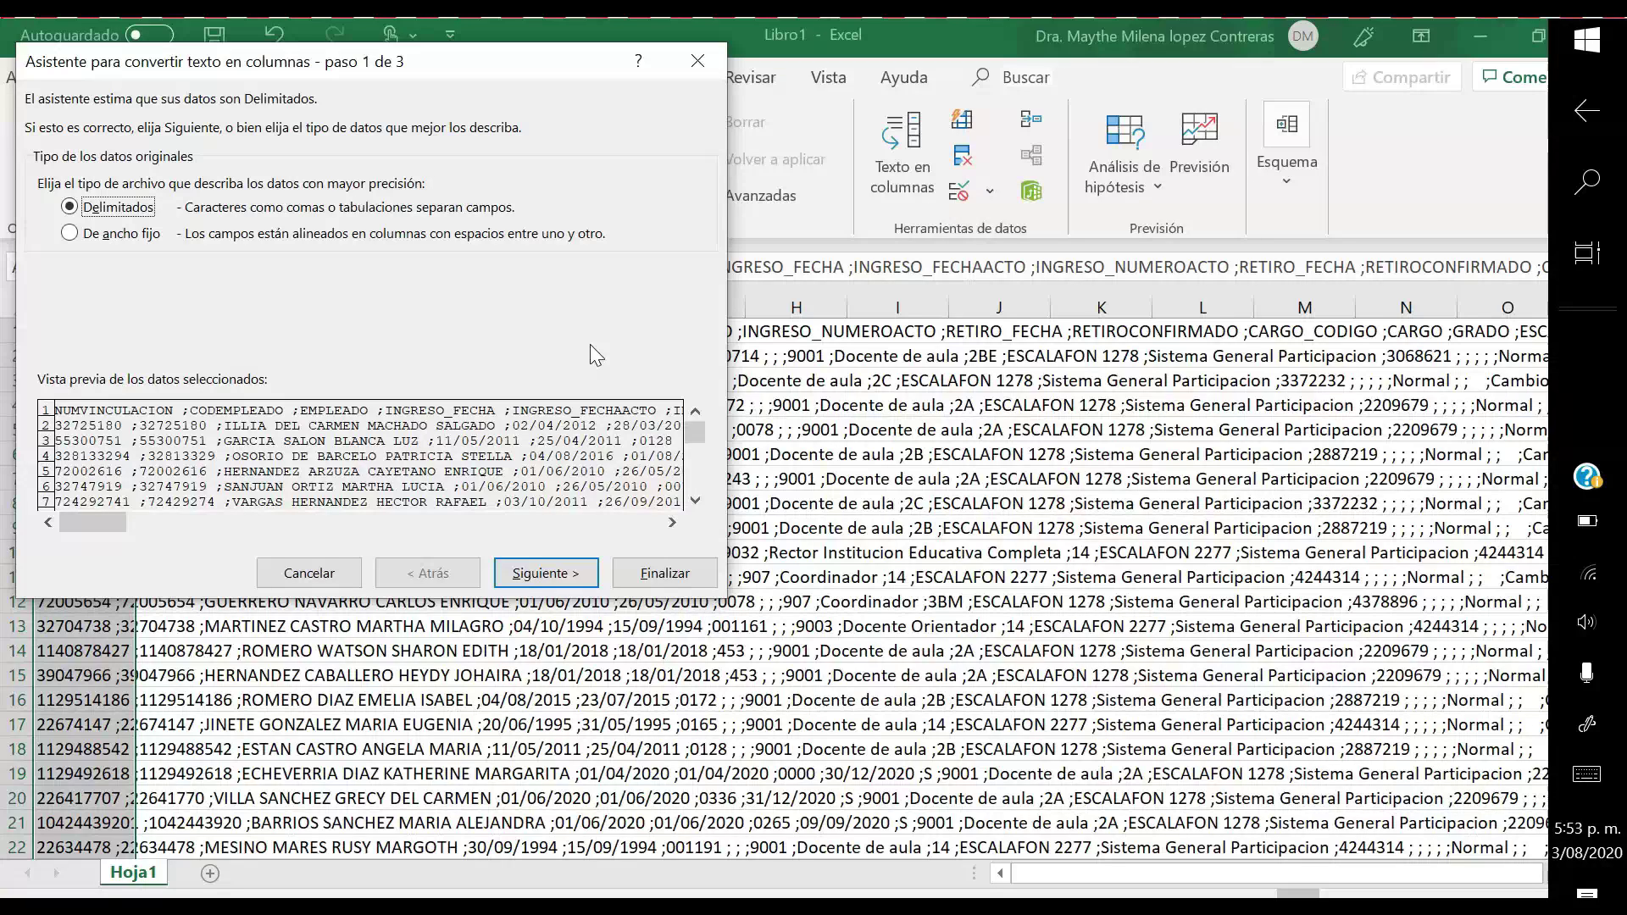
click(537, 578)
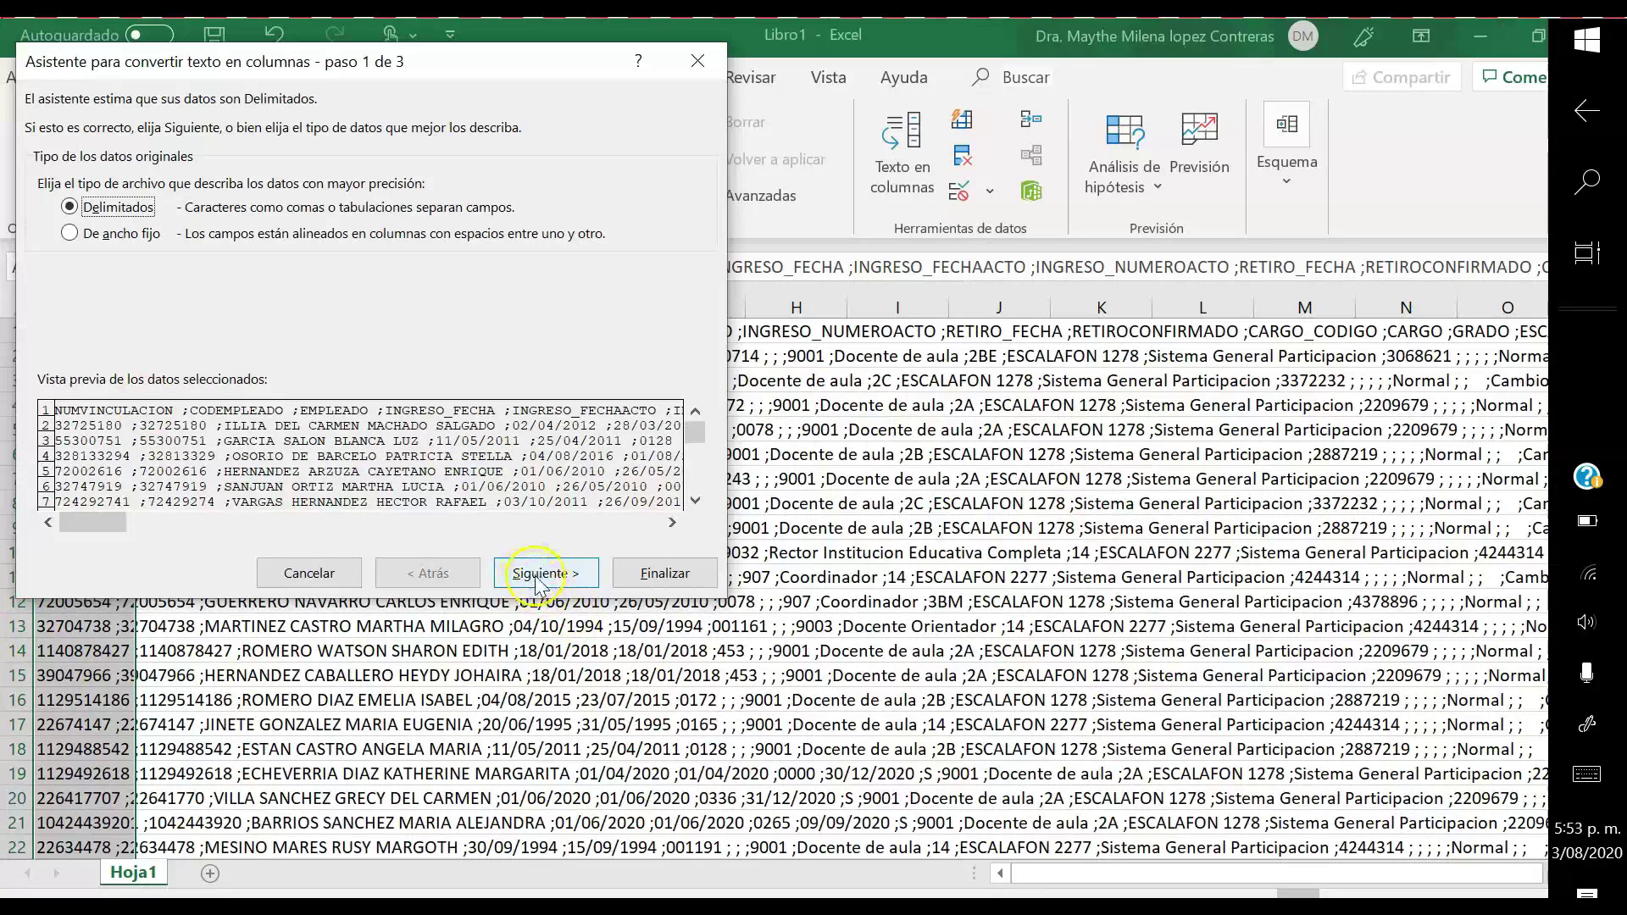
click(537, 578)
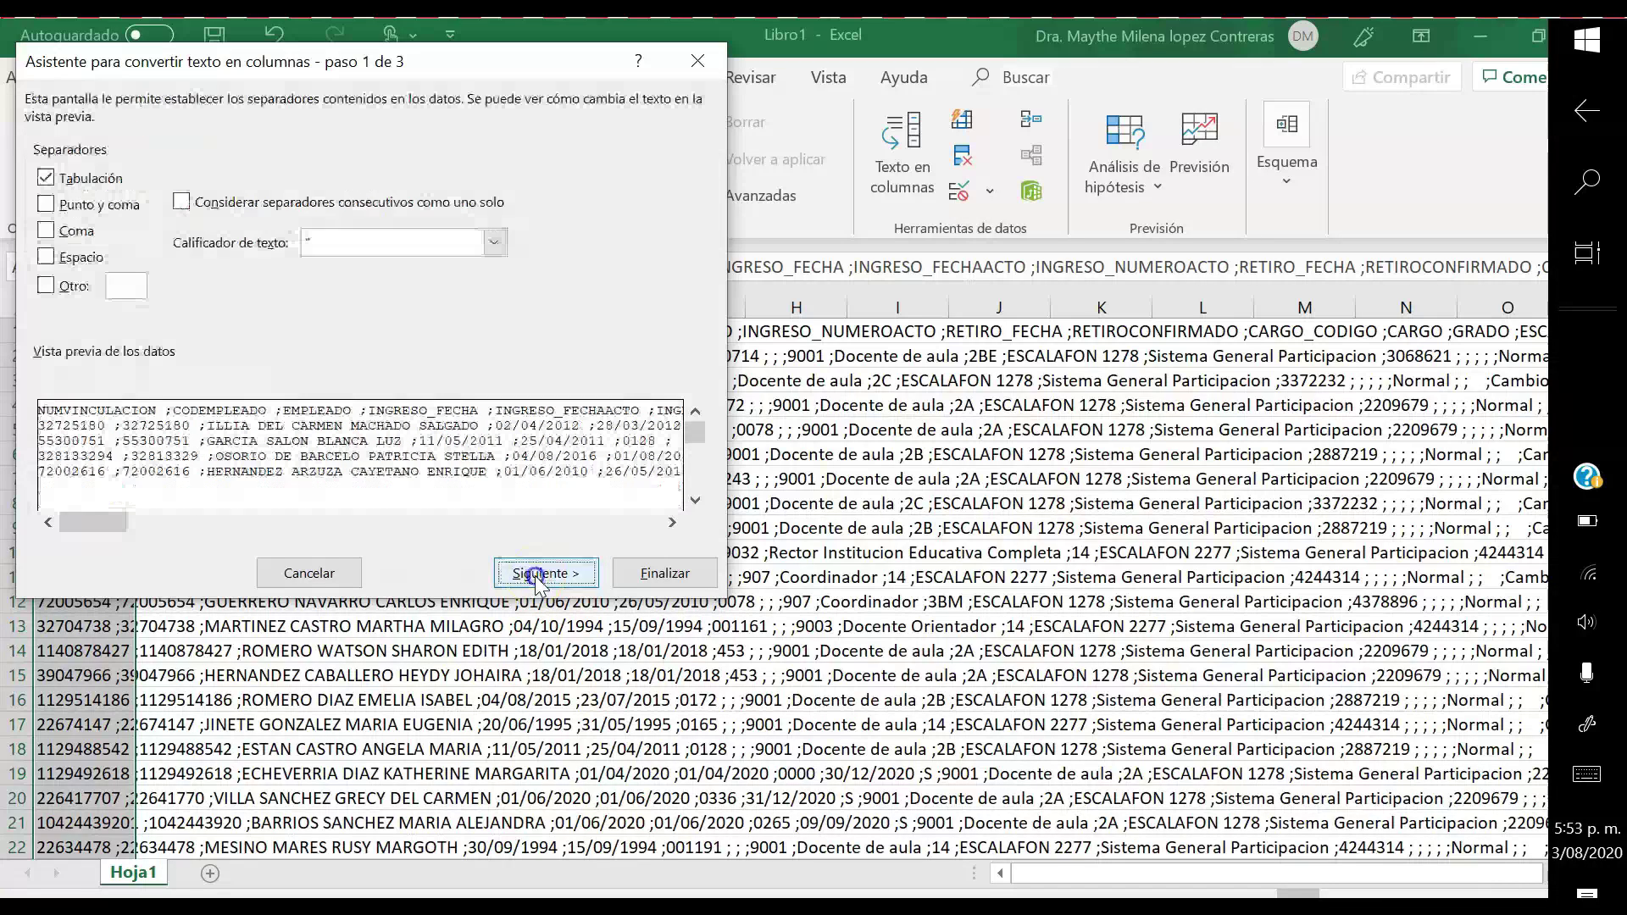
click(73, 206)
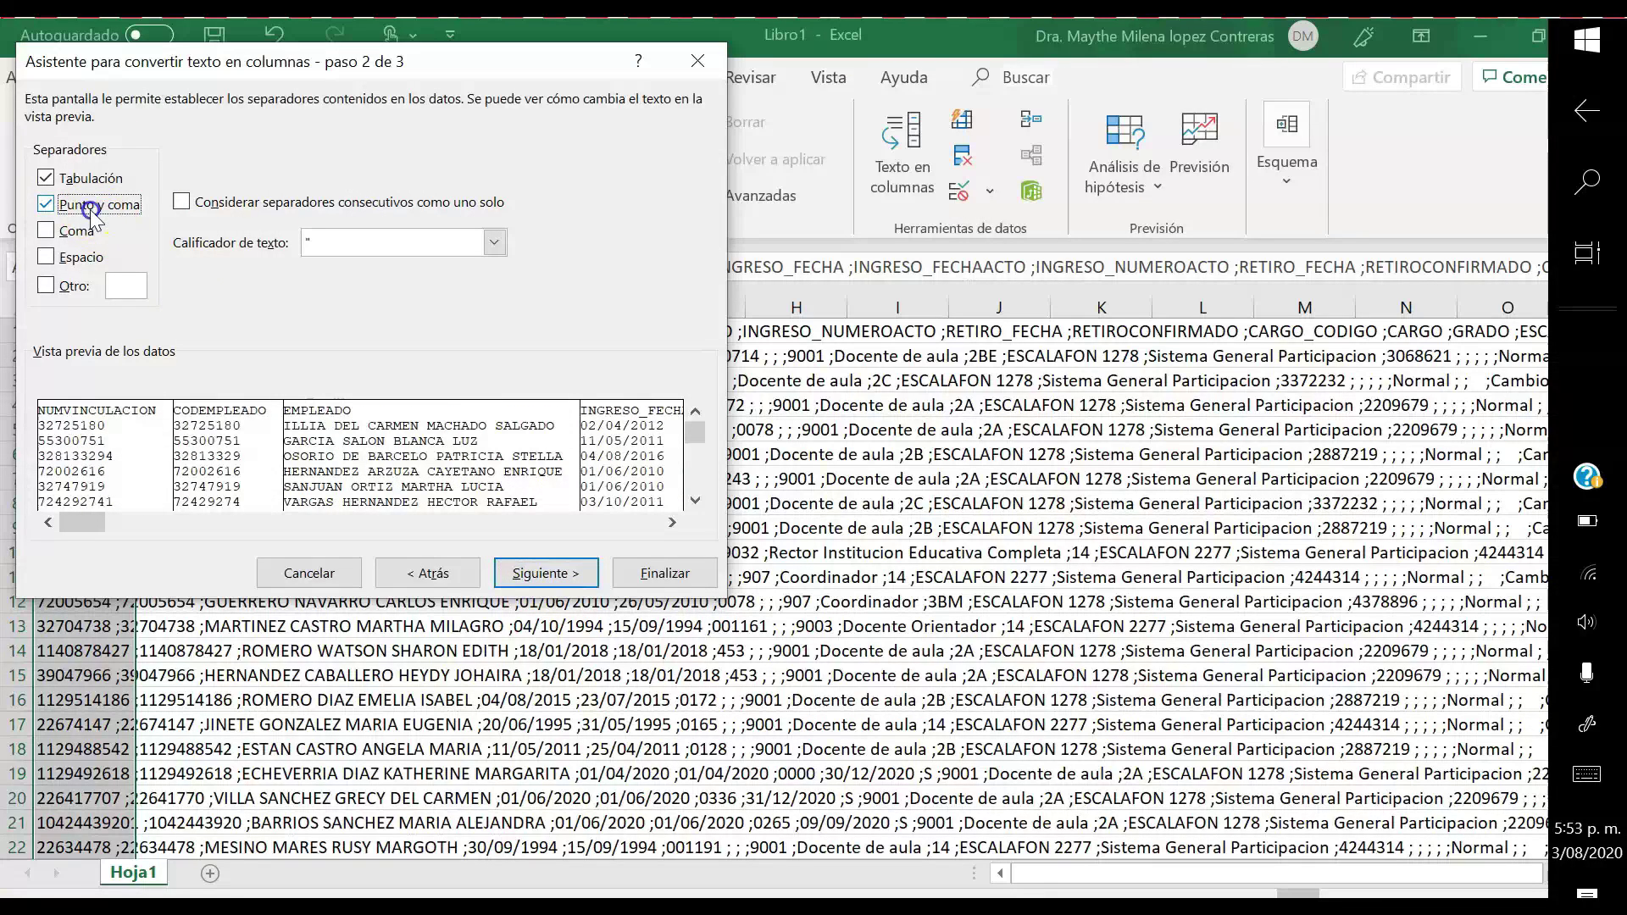
click(571, 585)
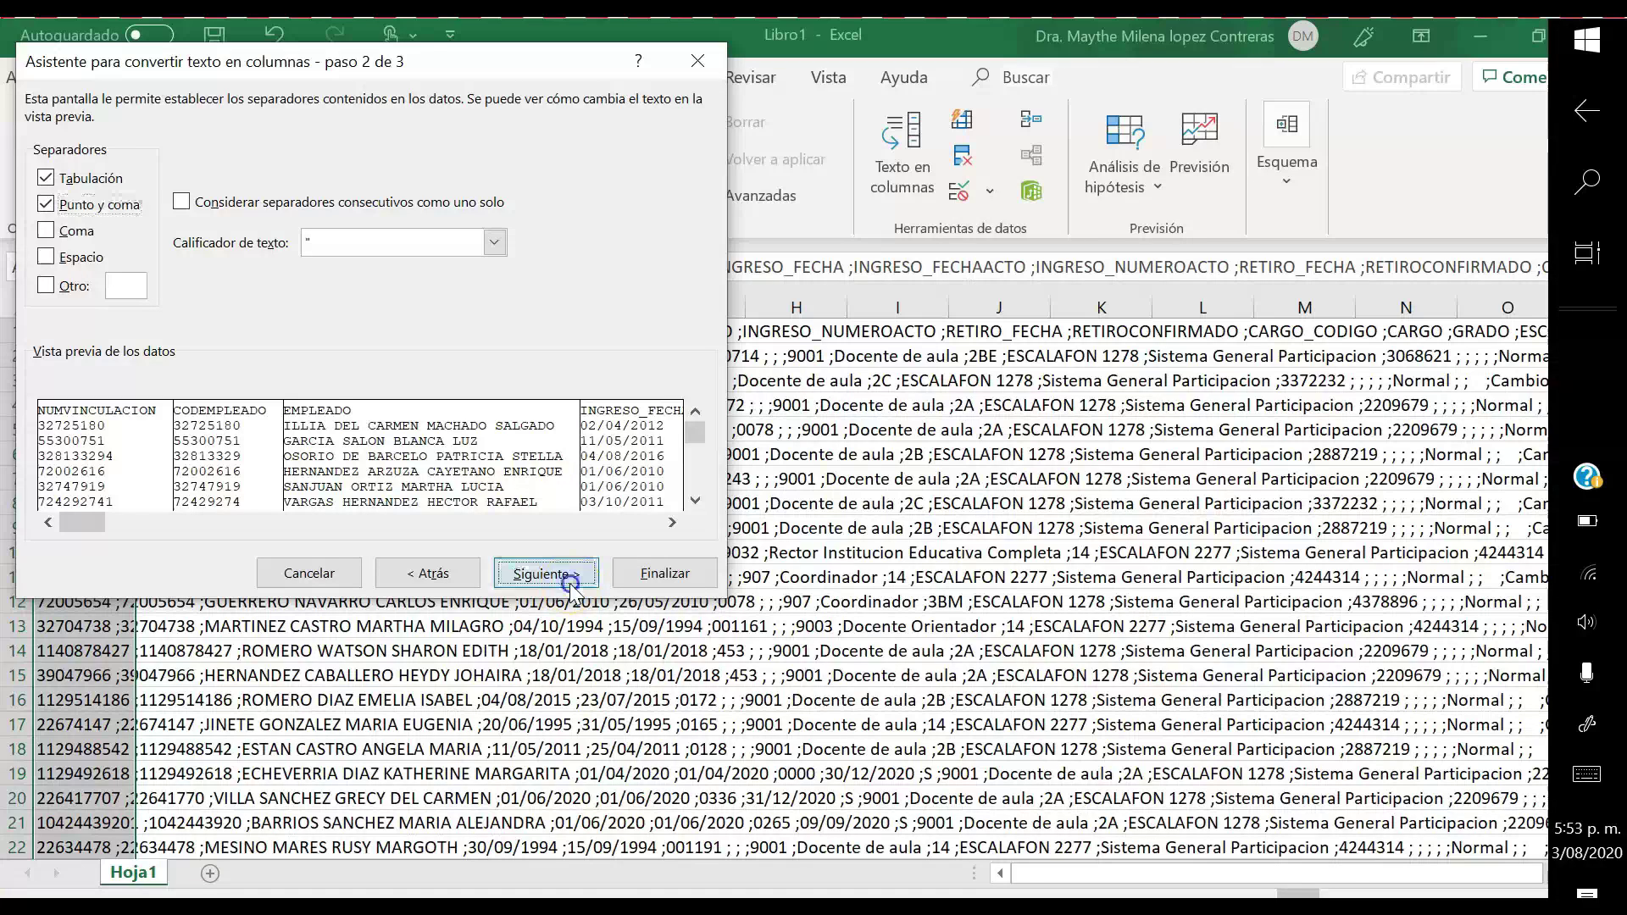
click(662, 583)
click(663, 583)
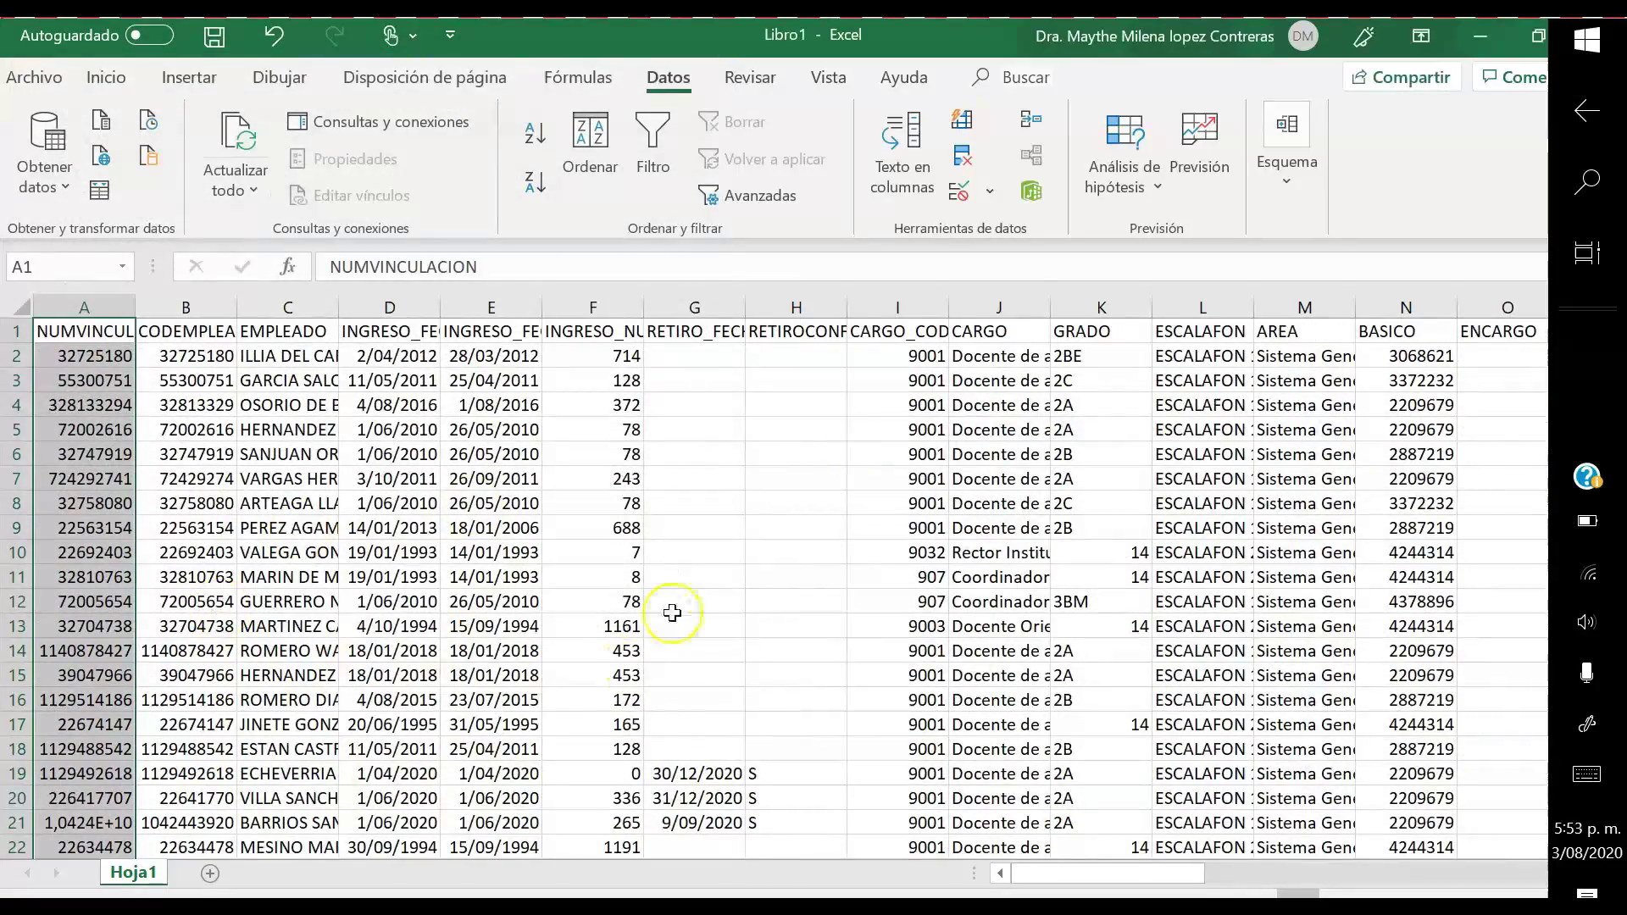
scroll(672, 613, down, 7)
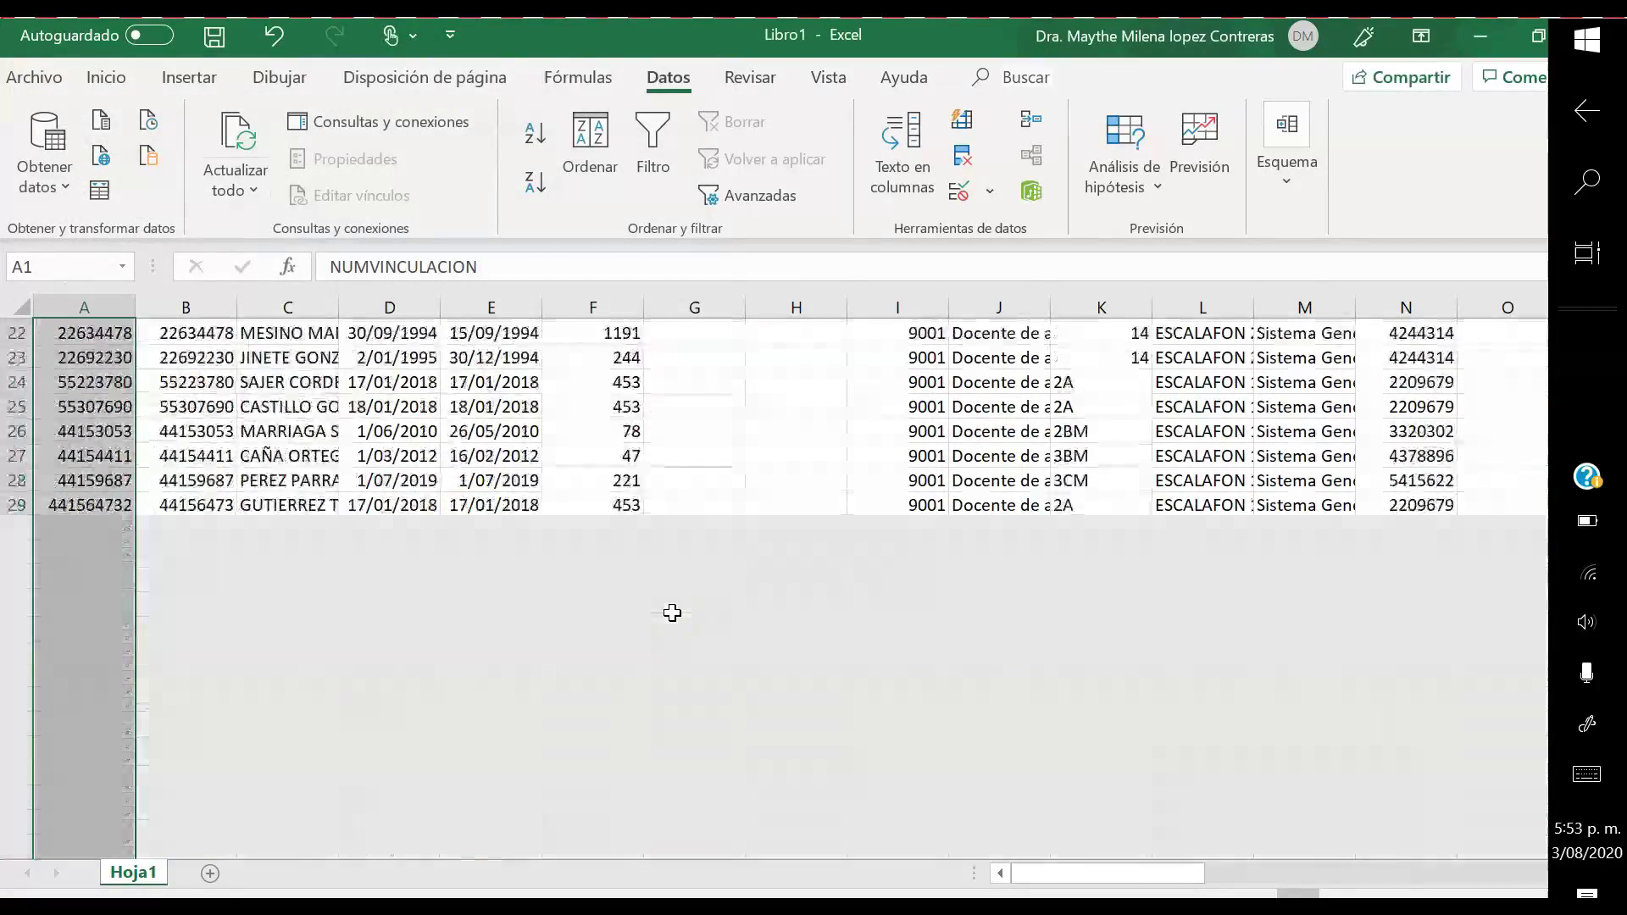
scroll(673, 613, down, 10)
scroll(673, 612, right, 5)
scroll(673, 613, right, 6)
scroll(672, 613, right, 3)
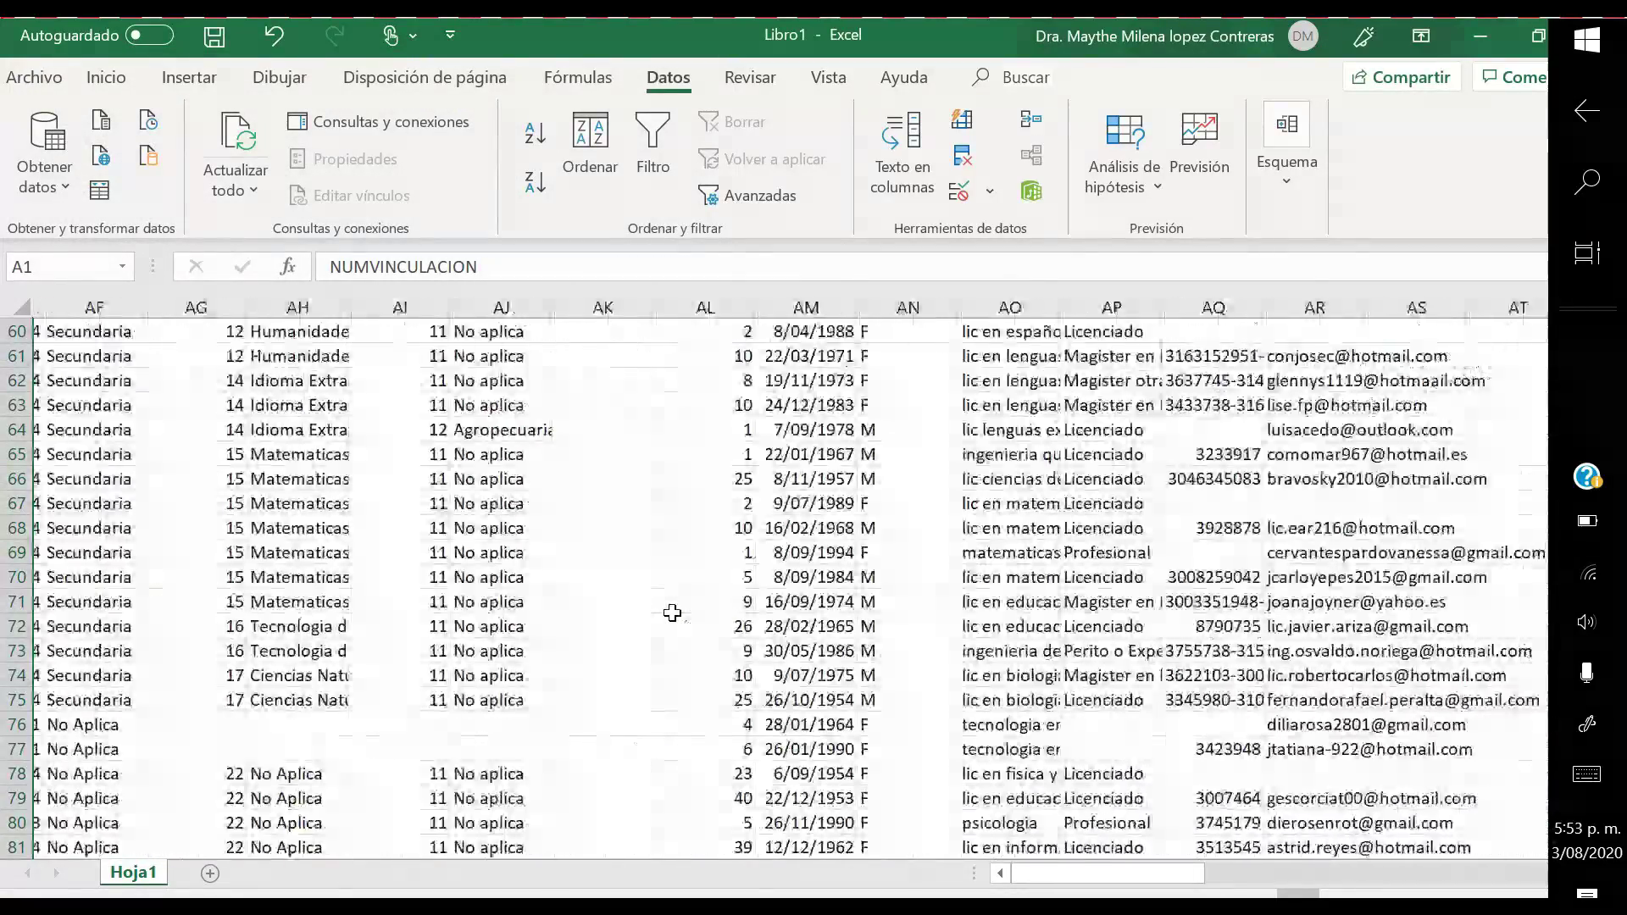
scroll(672, 613, right, 3)
scroll(672, 613, right, 2)
scroll(672, 613, left, 4)
scroll(672, 612, left, 1)
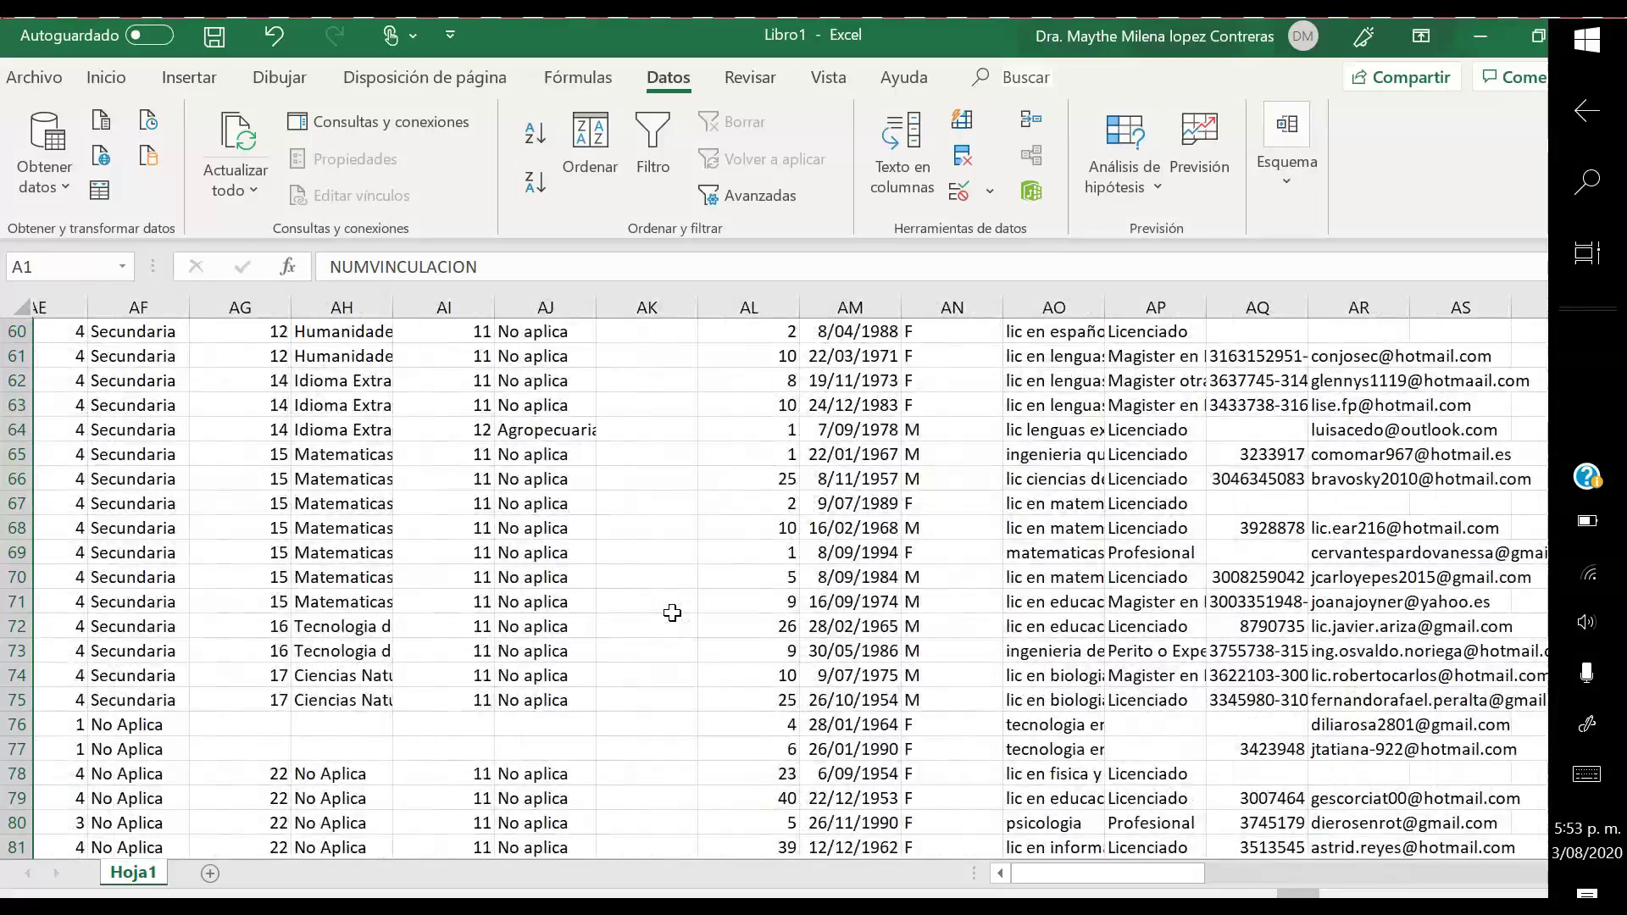
scroll(672, 613, left, 10)
scroll(672, 612, left, 2)
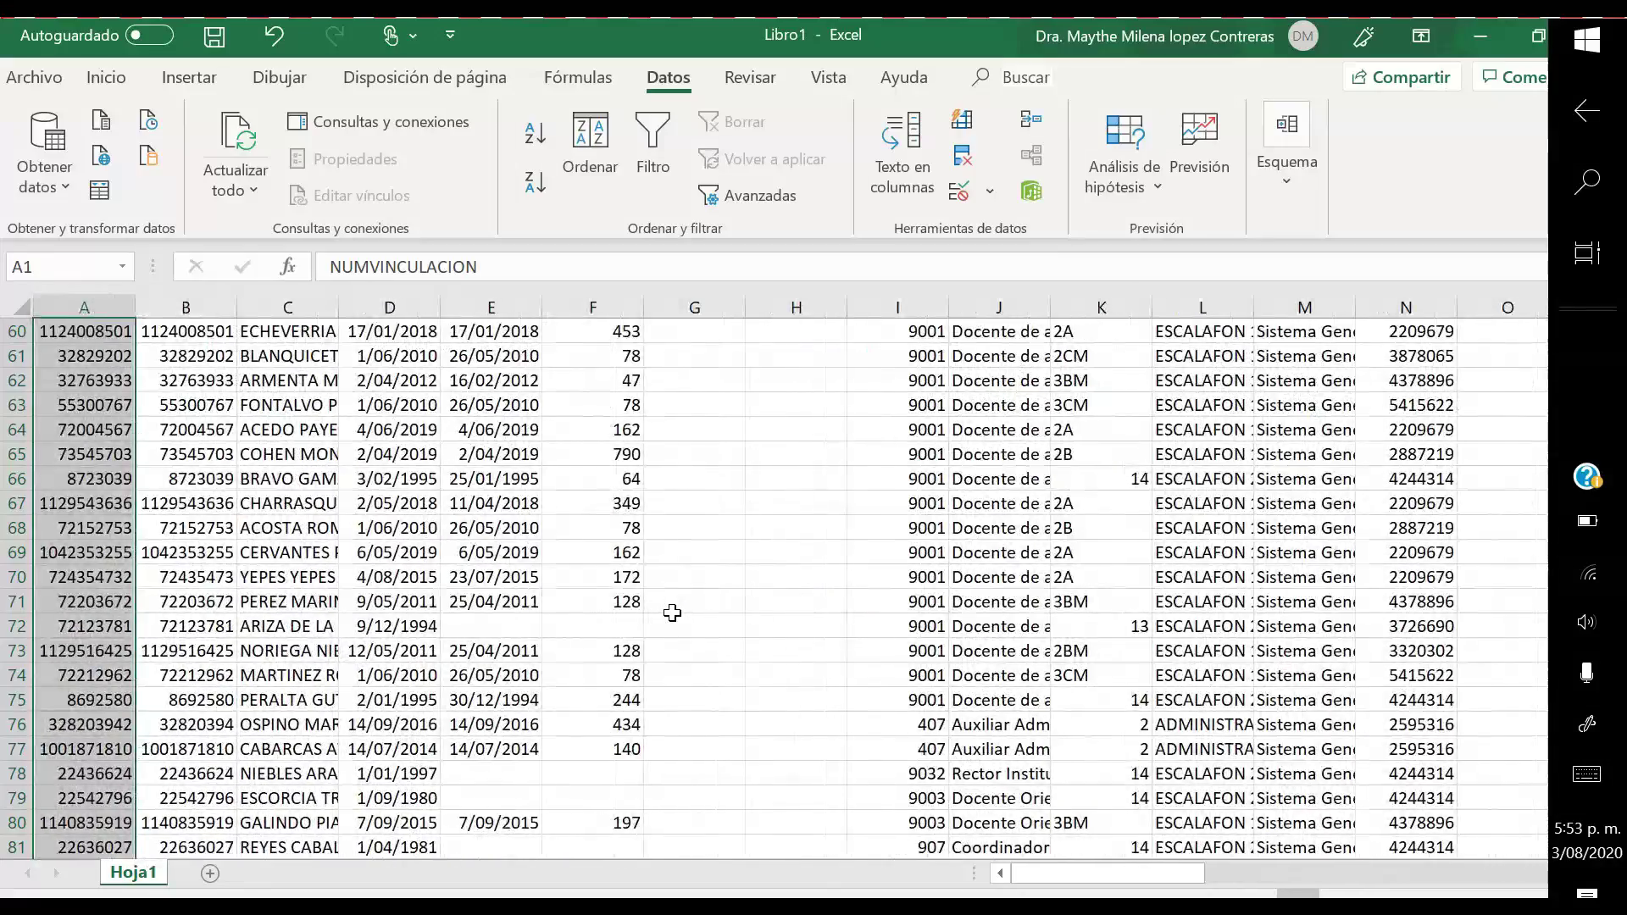
click(185, 379)
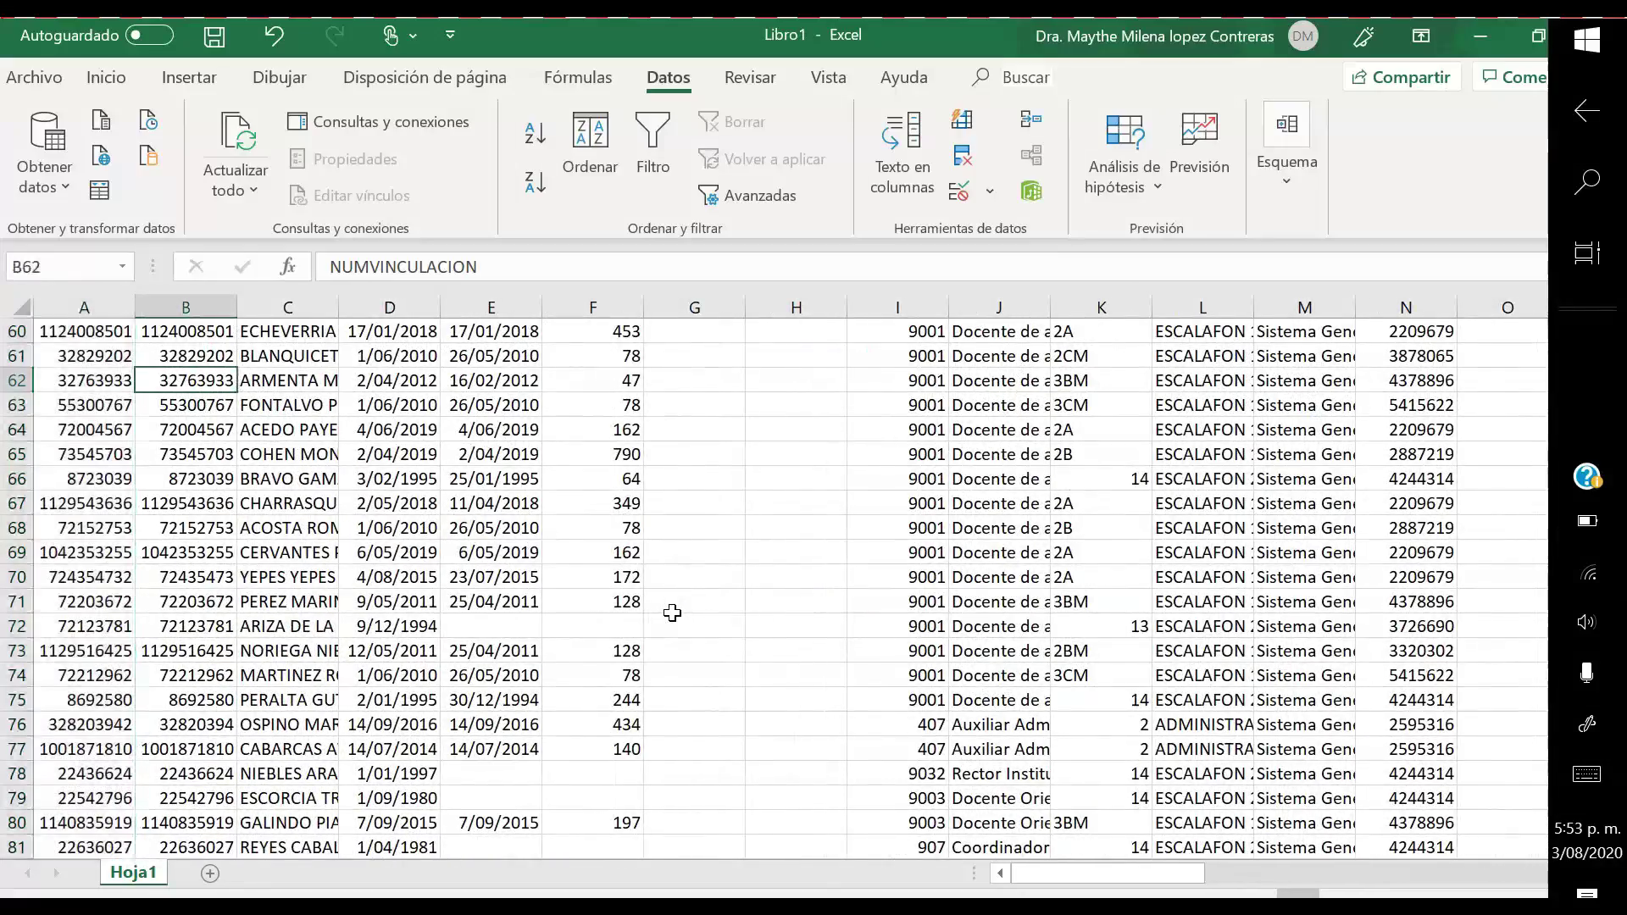
- Start Guardar como and browse to Unidad de USB (E:) as the save location
click(32, 85)
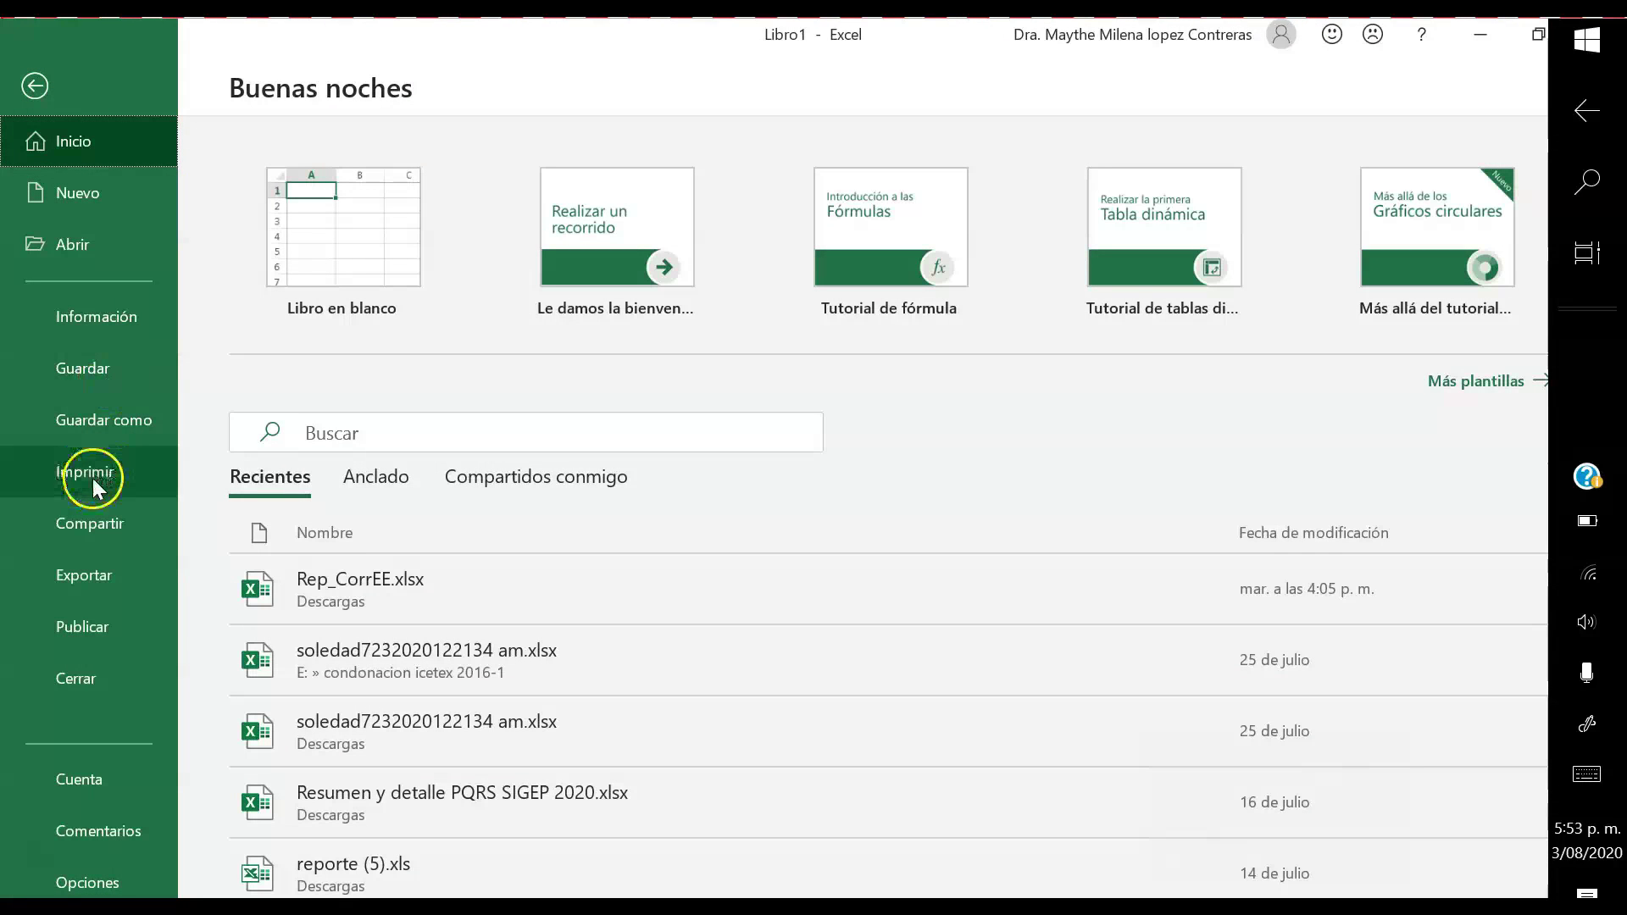
click(94, 426)
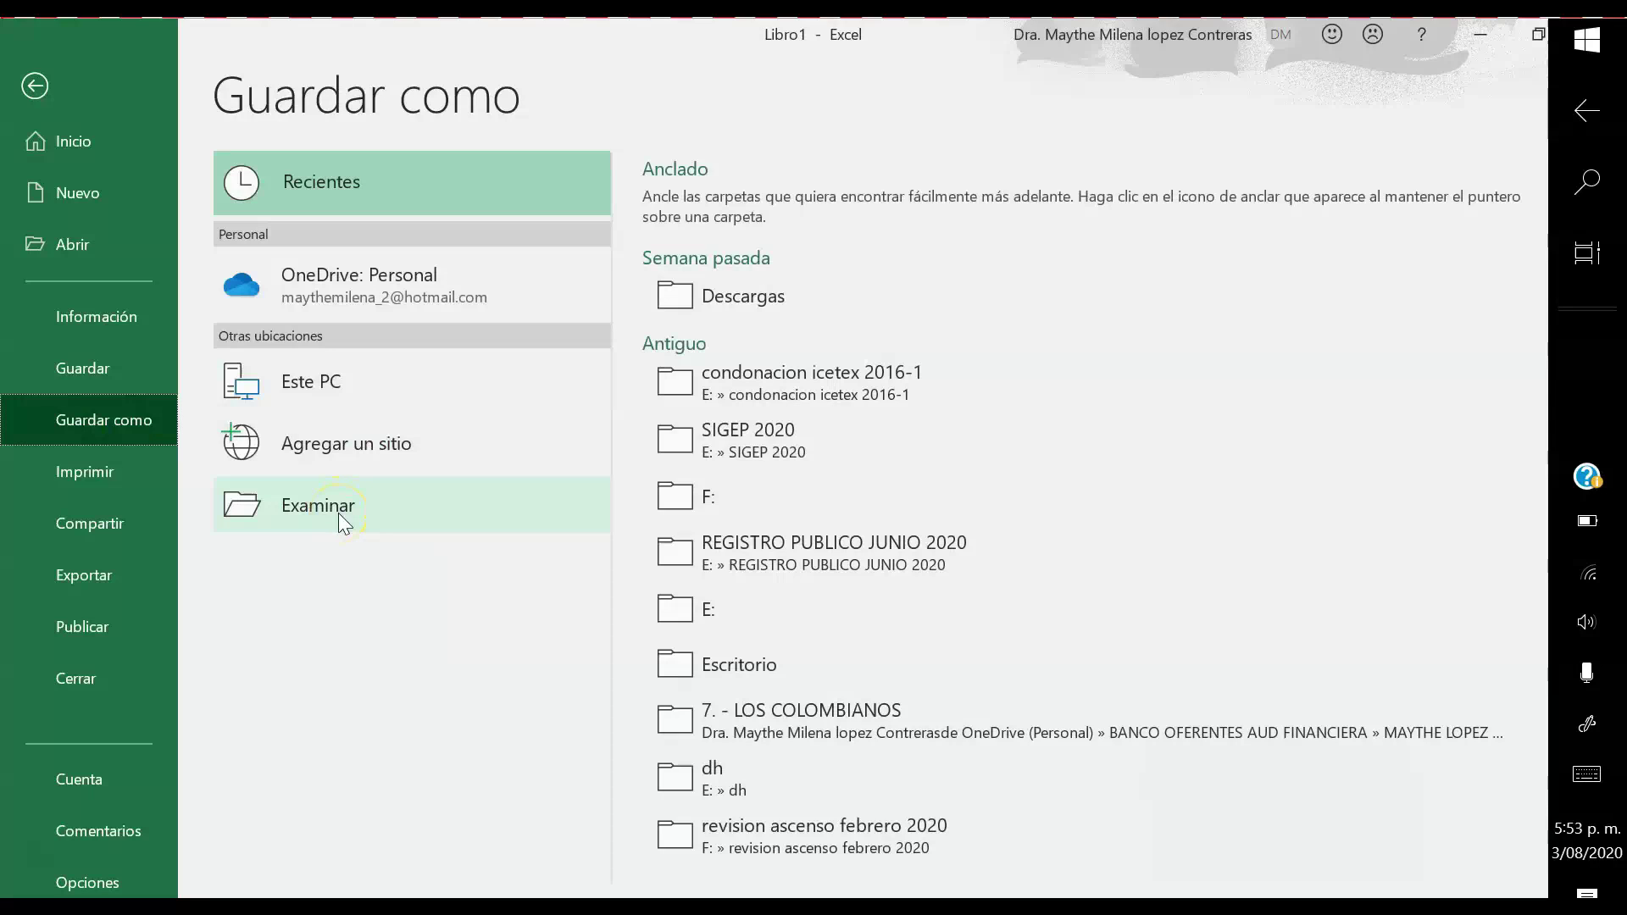
click(339, 514)
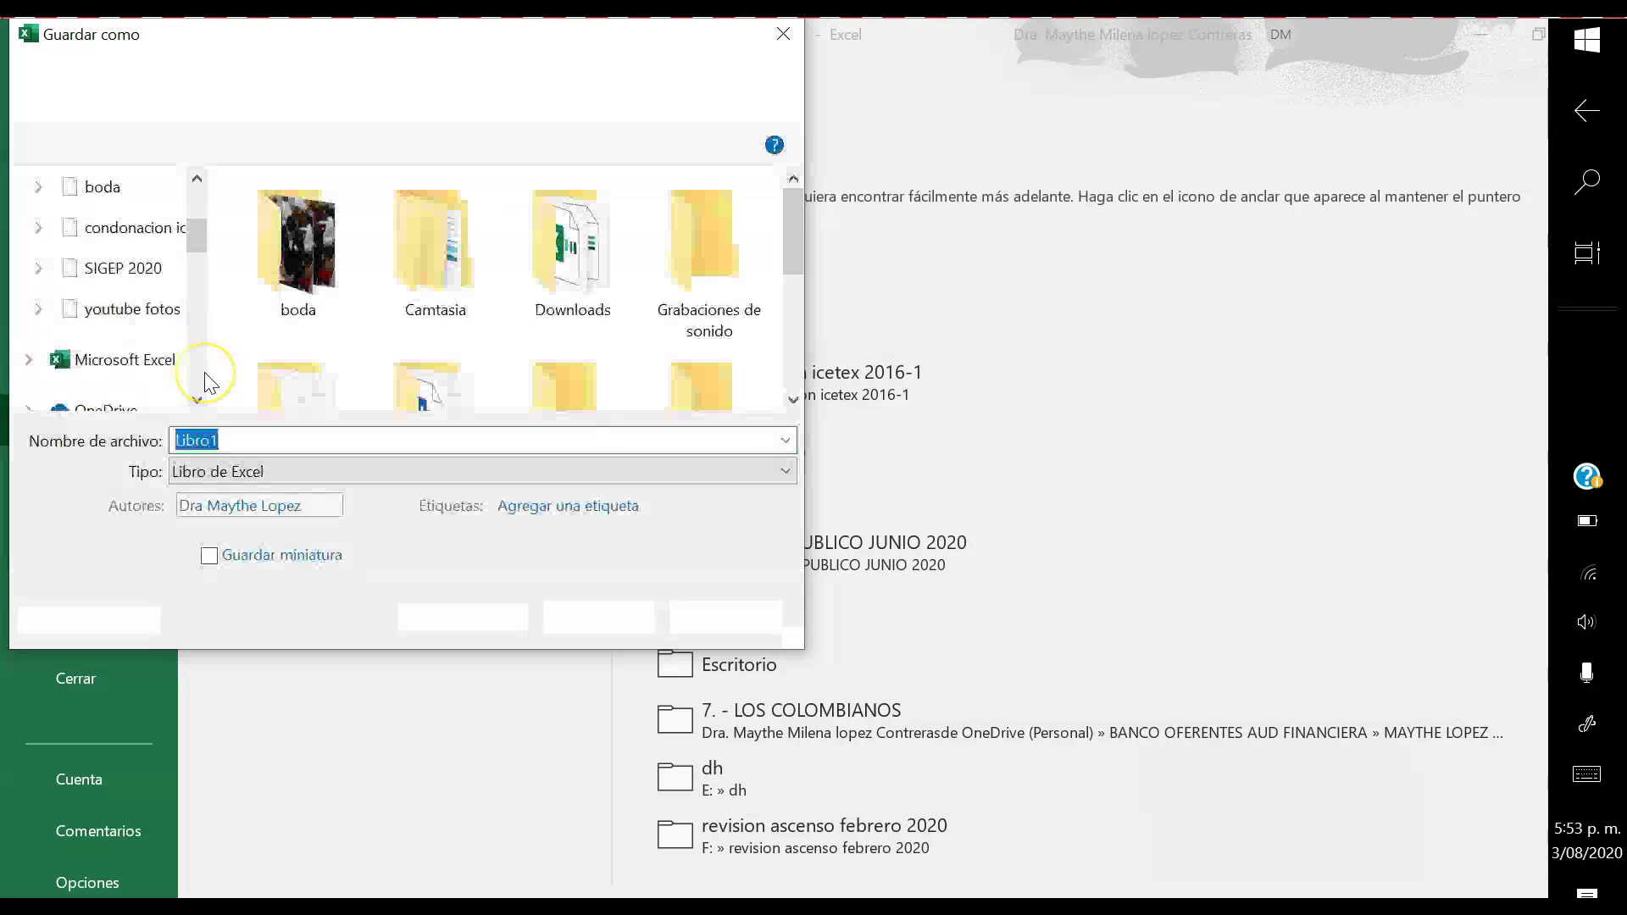
scroll(205, 373, down, 2)
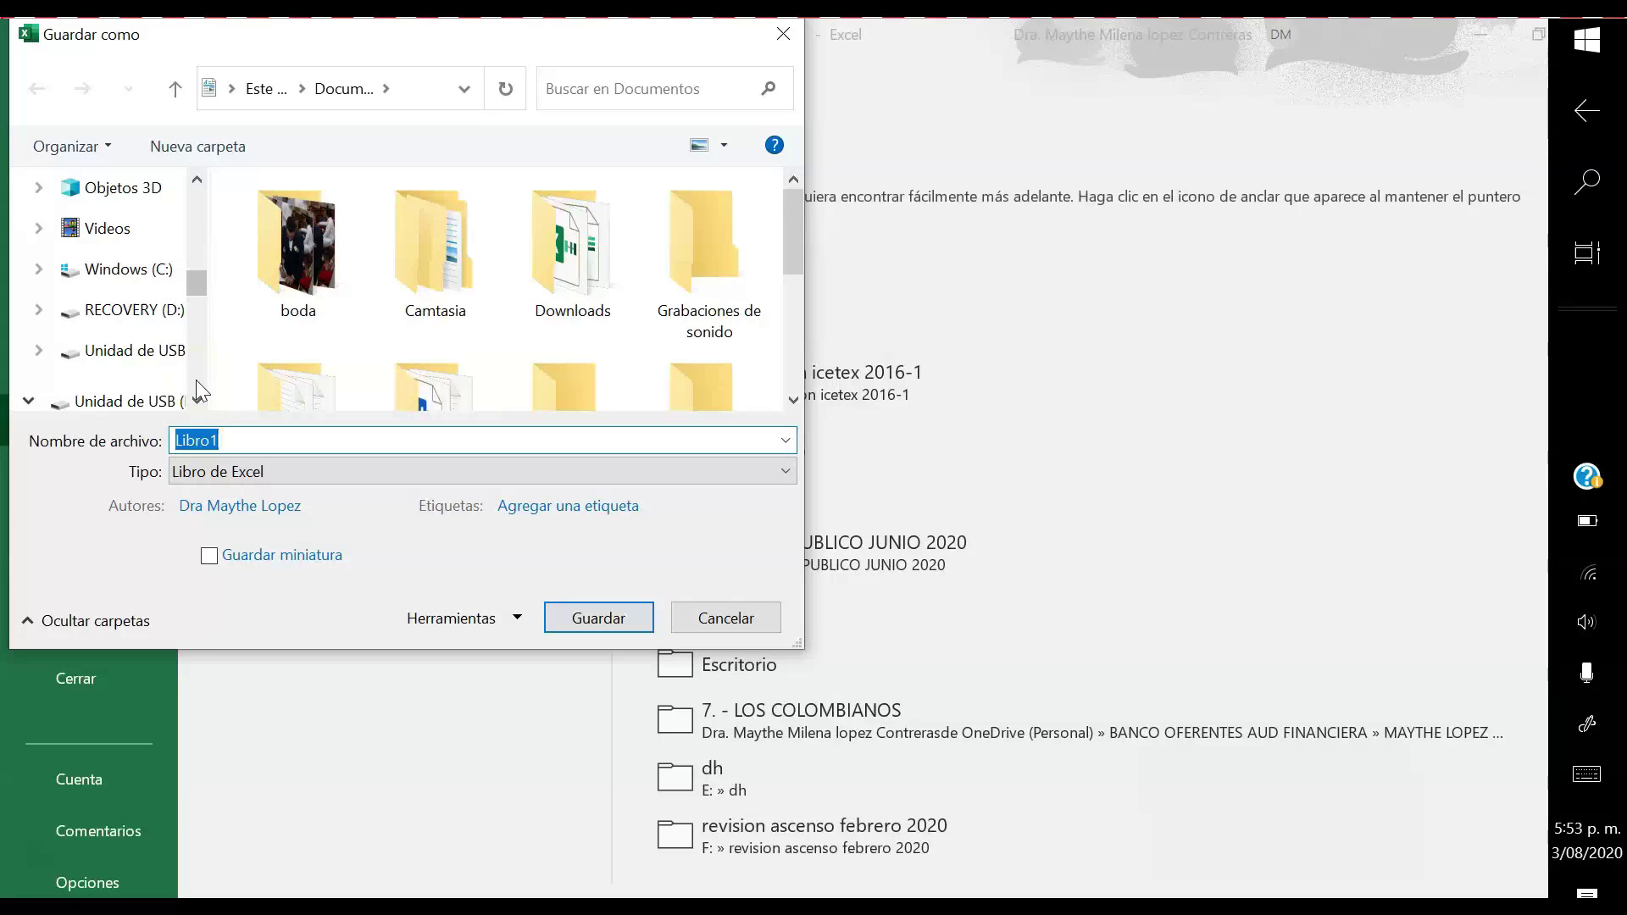
scroll(195, 380, down, 2)
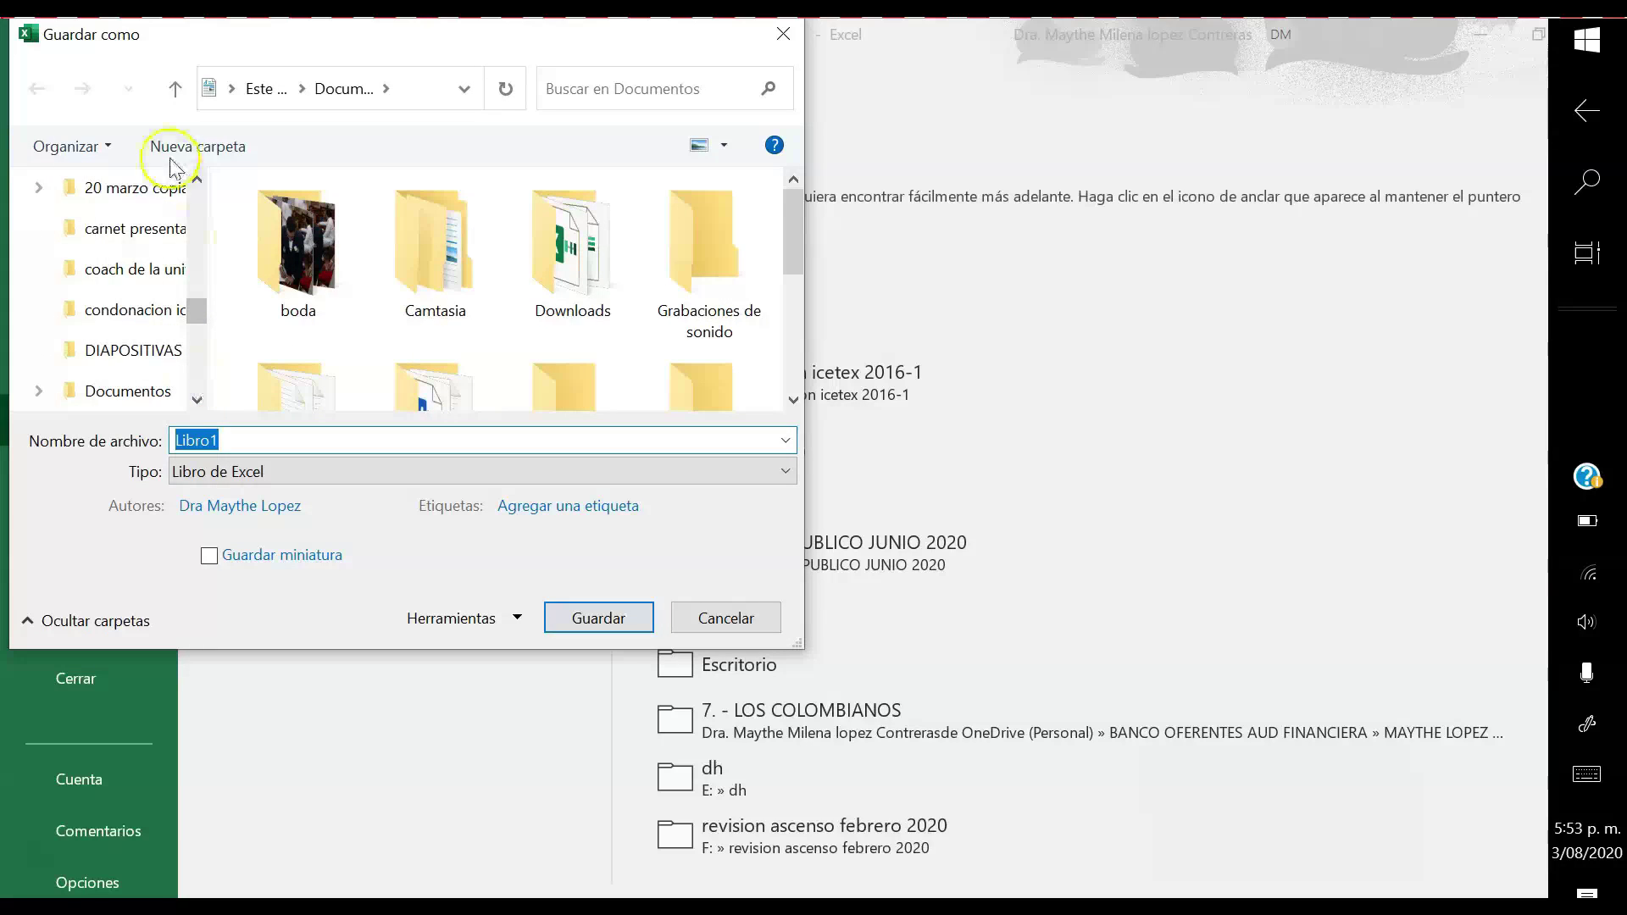
click(196, 214)
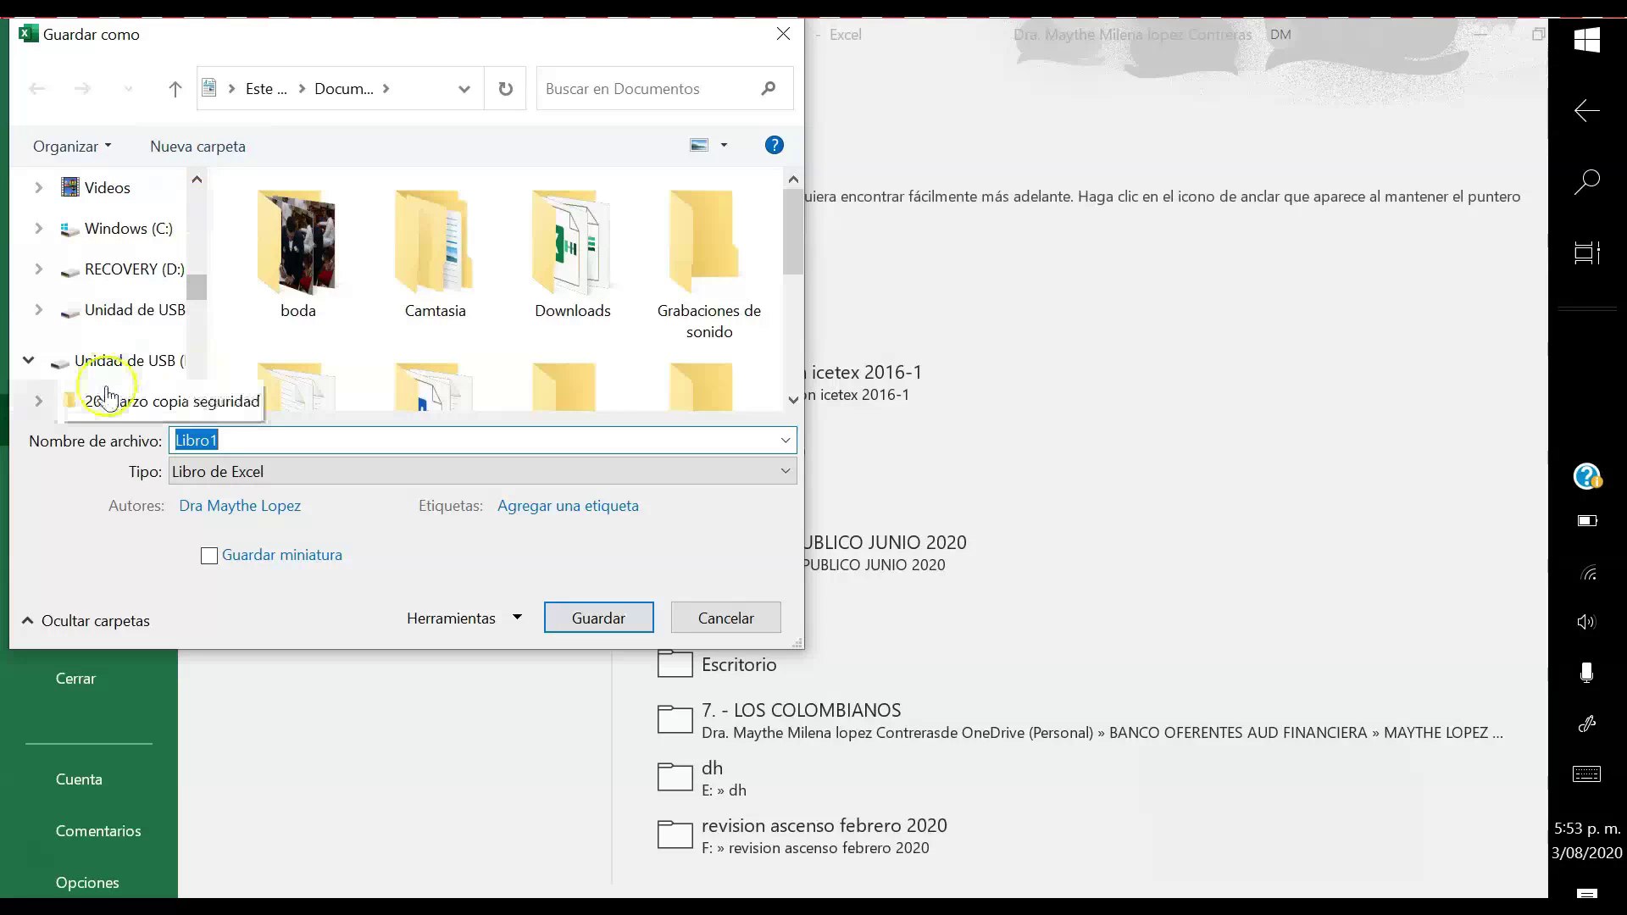
click(122, 362)
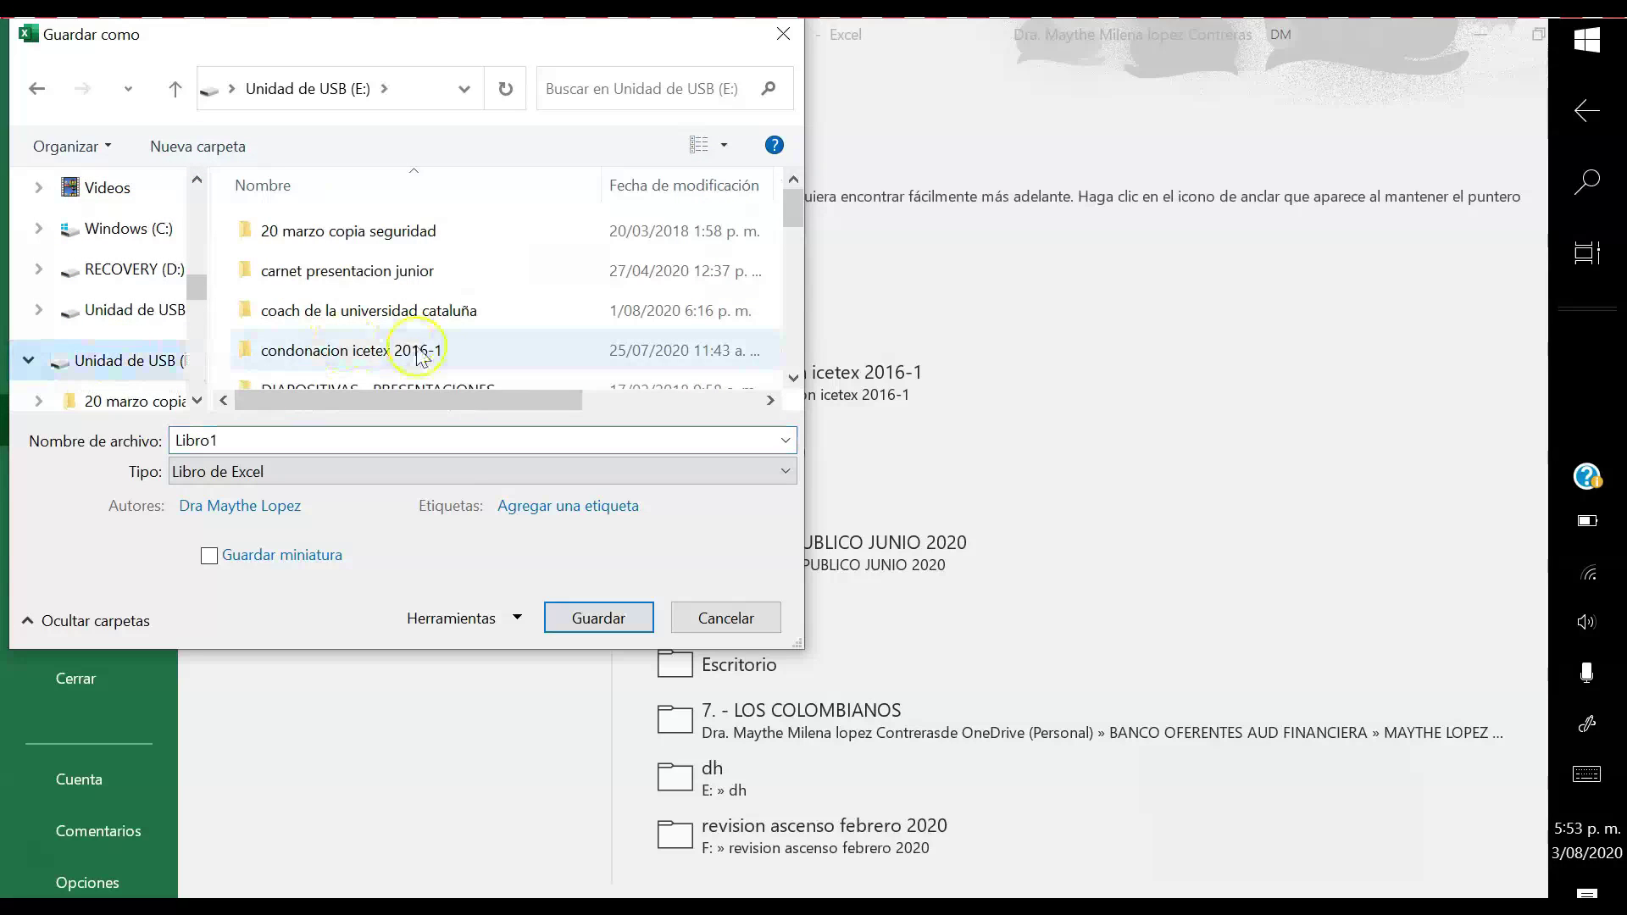
- Open the PLANTA ACTIVA folder on drive E: to save into
scroll(472, 364, down, 3)
scroll(476, 371, down, 2)
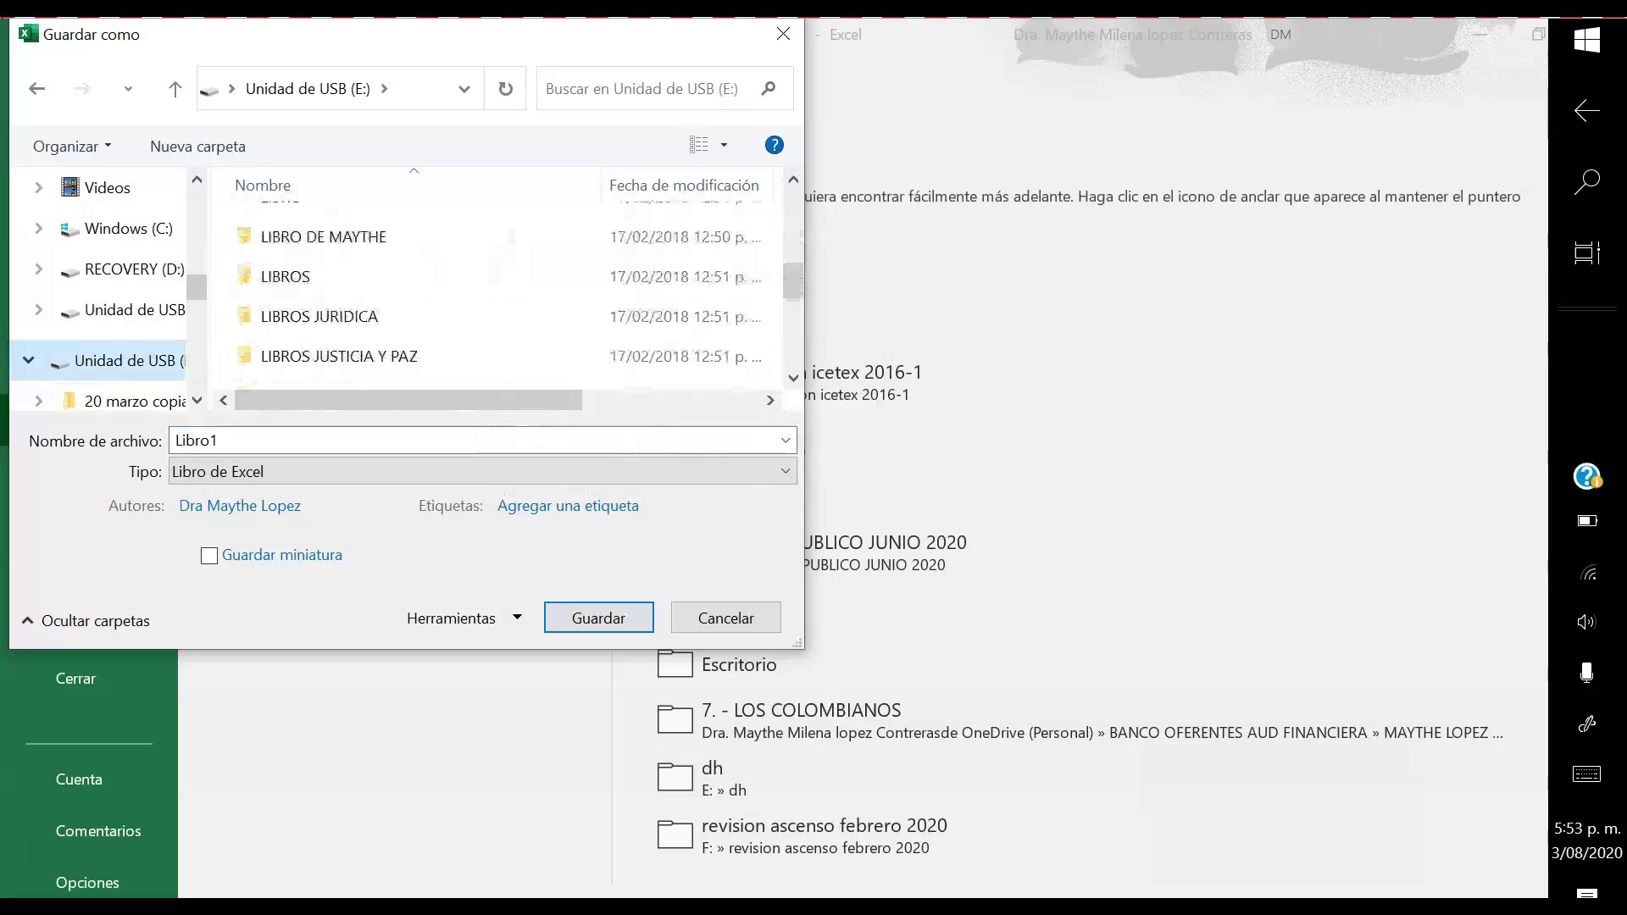
scroll(476, 371, down, 3)
scroll(476, 371, down, 1)
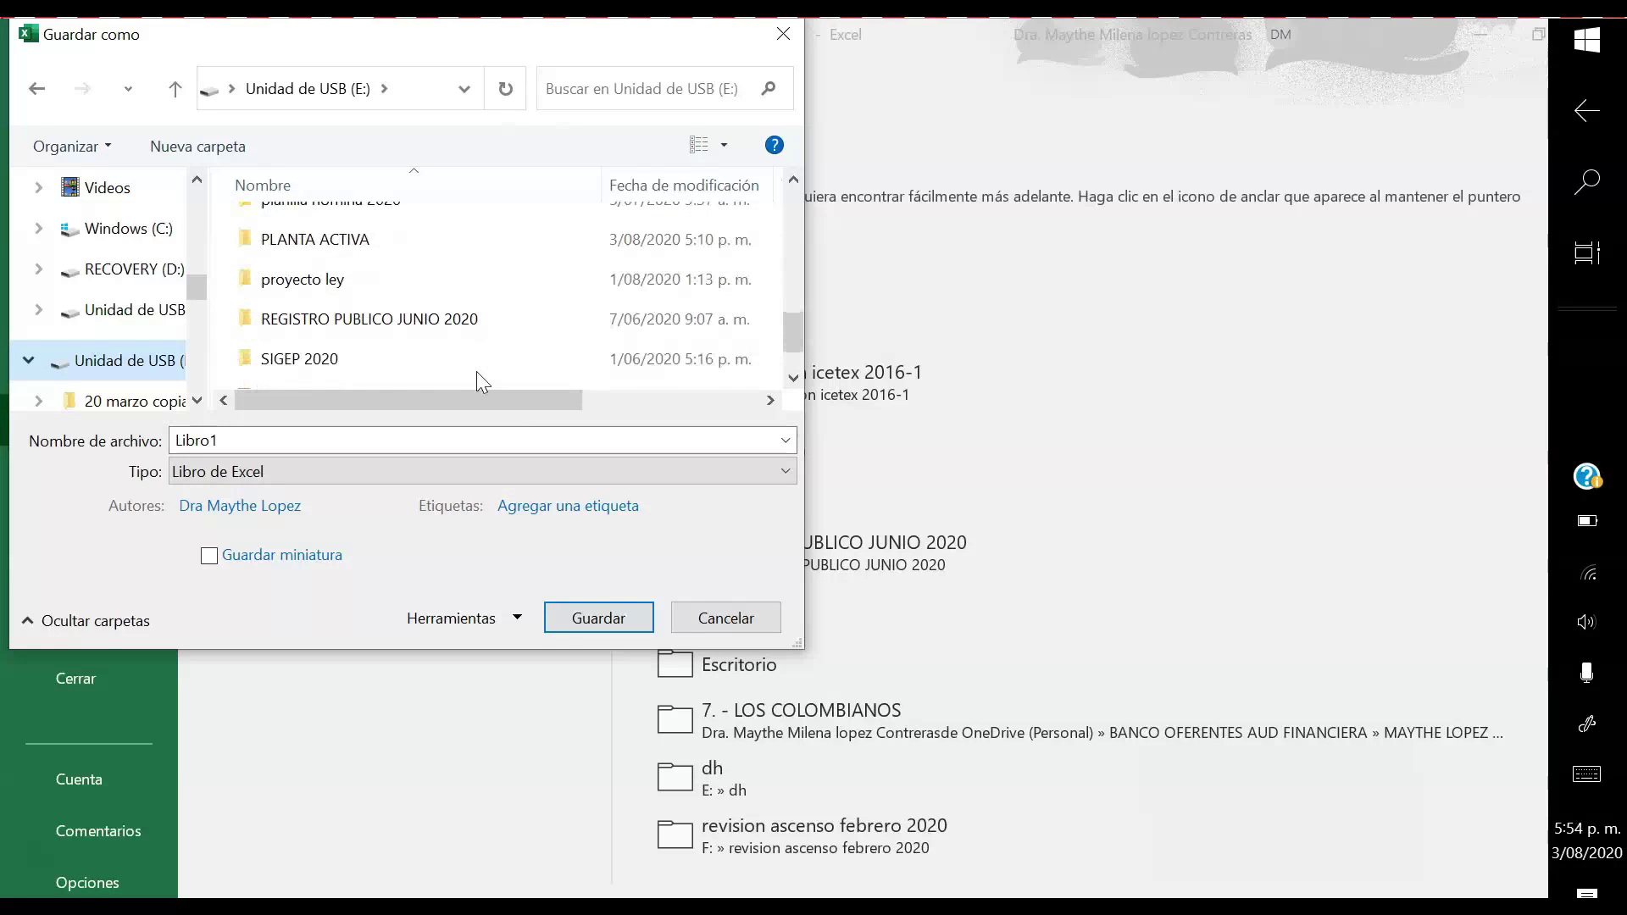
scroll(477, 371, down, 1)
scroll(476, 371, up, 3)
scroll(476, 371, down, 1)
scroll(476, 371, down, 1)
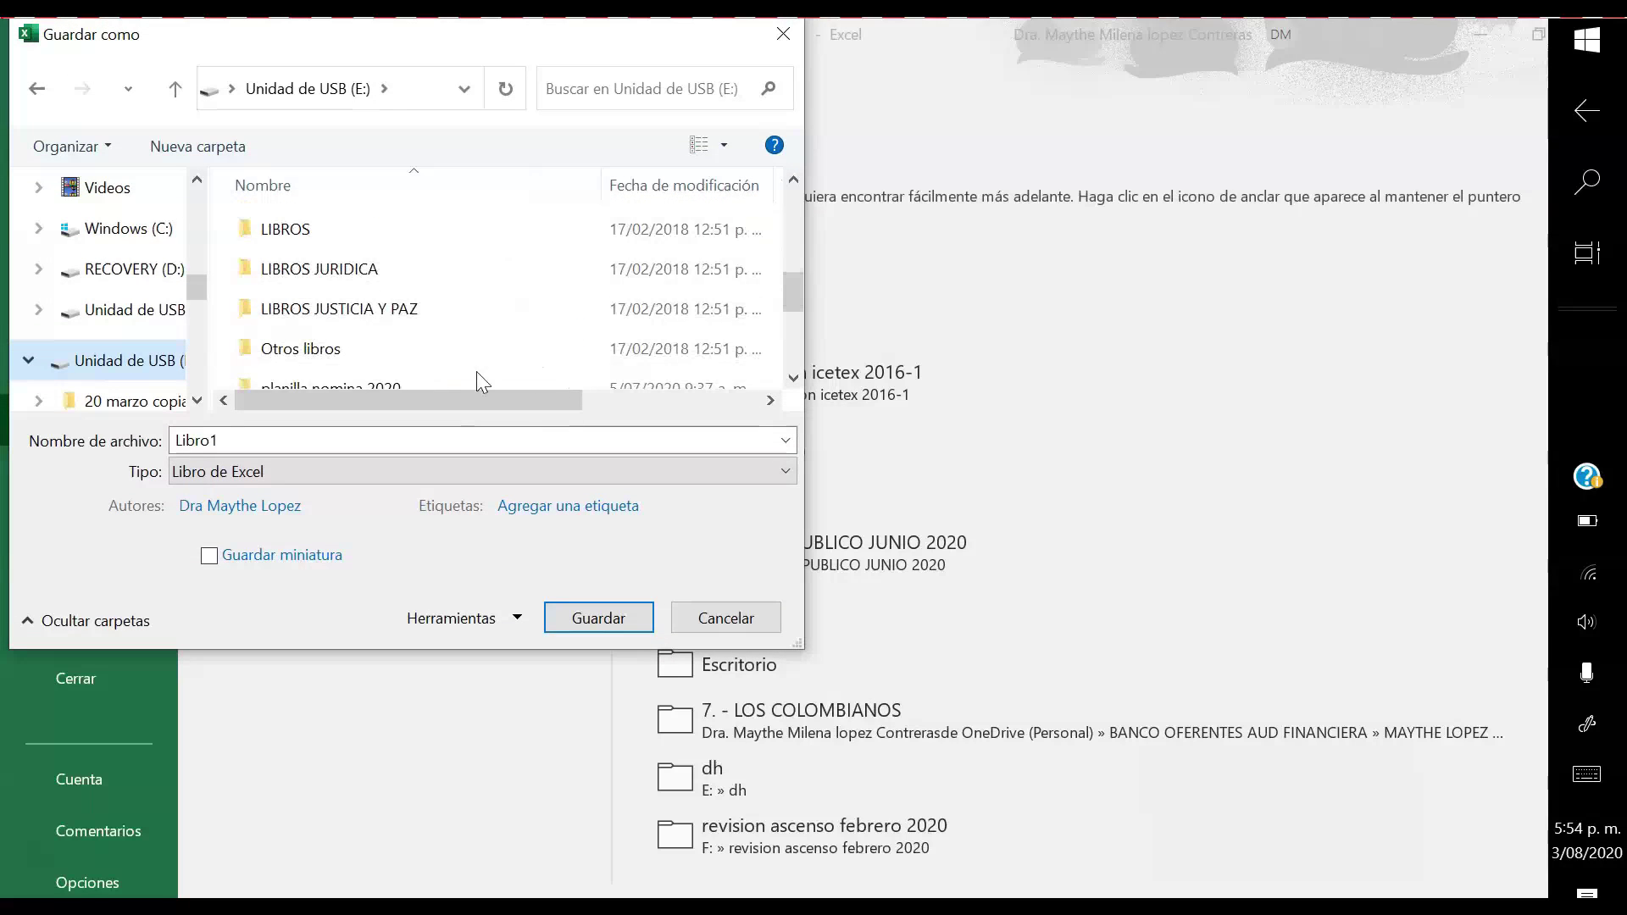
scroll(476, 372, down, 2)
click(346, 309)
click(600, 621)
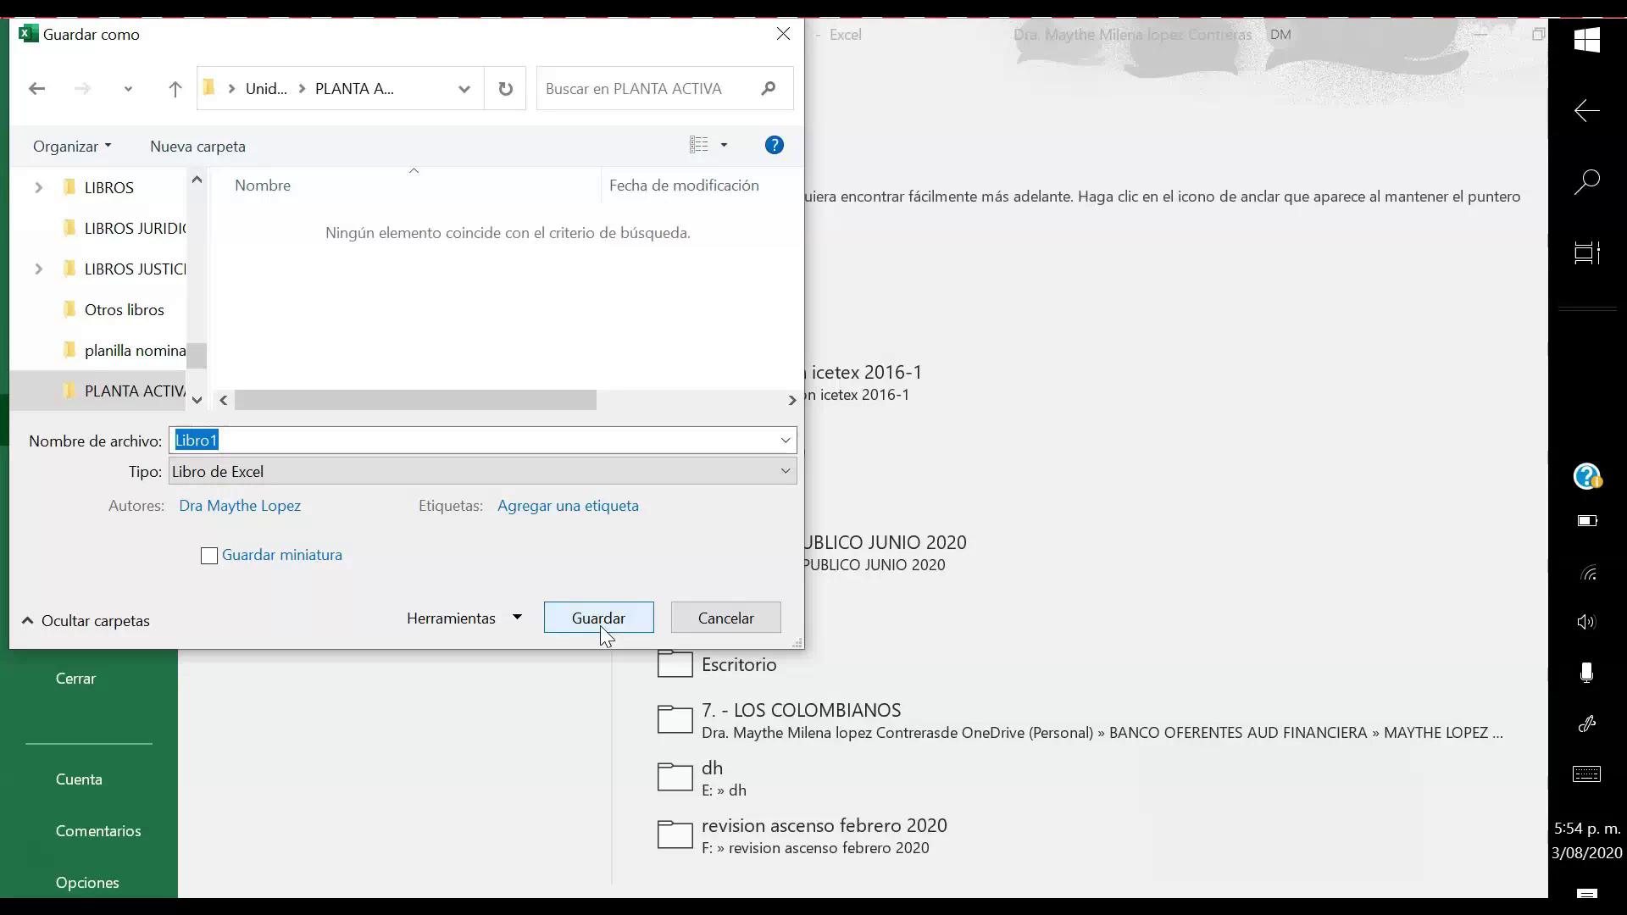
- Replace Libro1 with the file name 'Planta activa 03082017' and save the workbook
double_click(229, 441)
key(BackSpace)
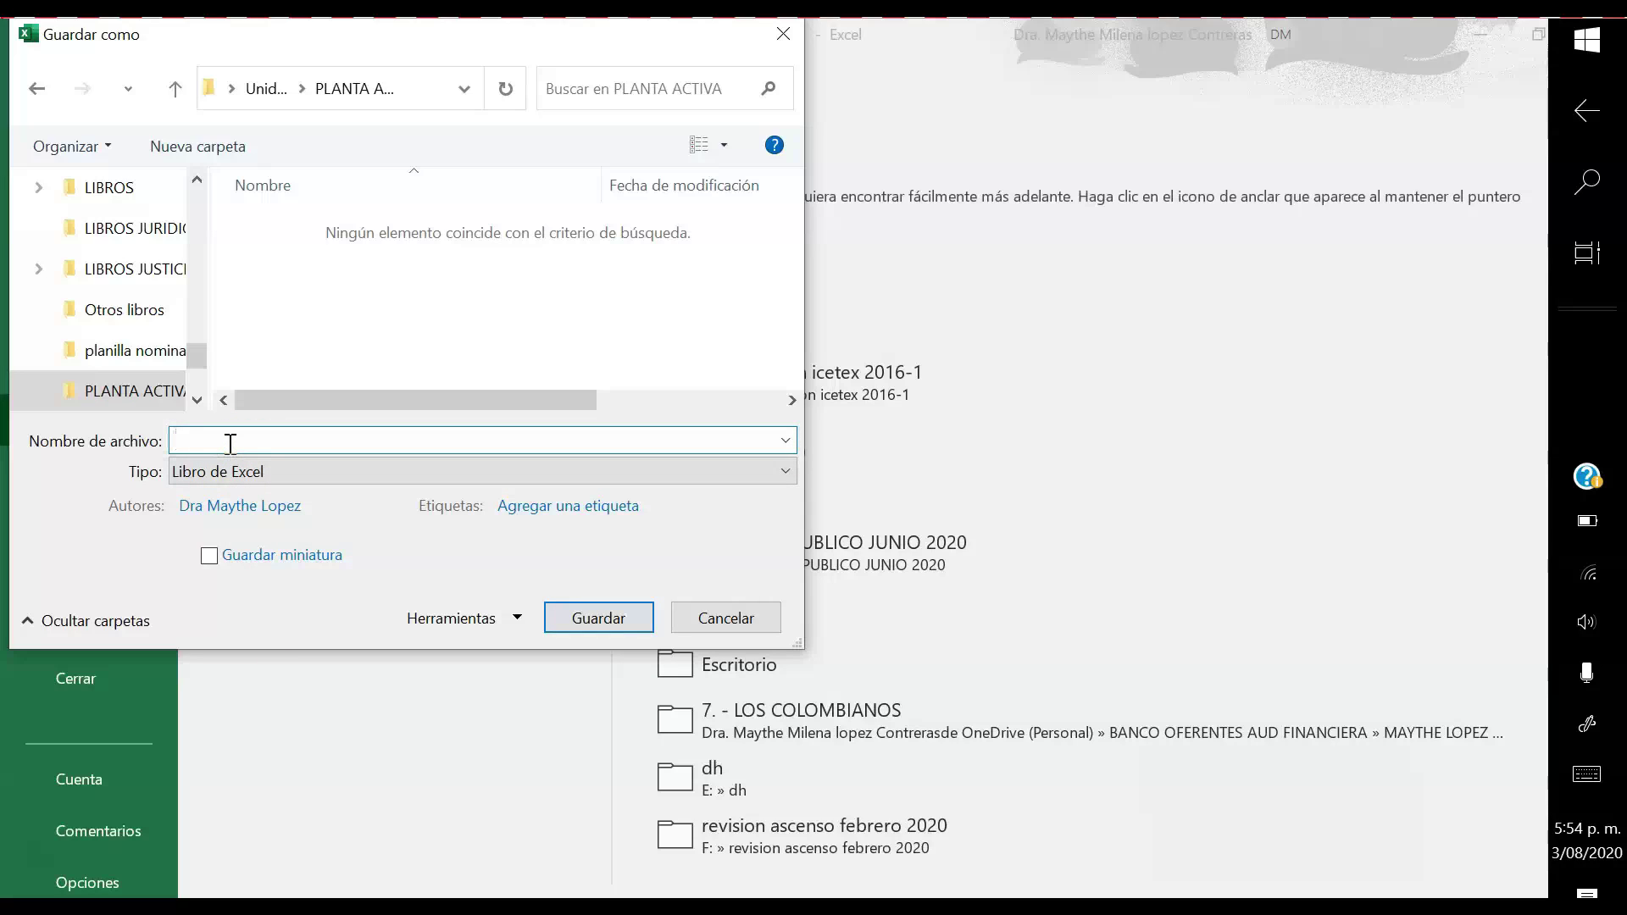
text(pl)
key(BackSpace)
key(BackSpace)
key(BackSpace)
text(acti)
text(va 03)
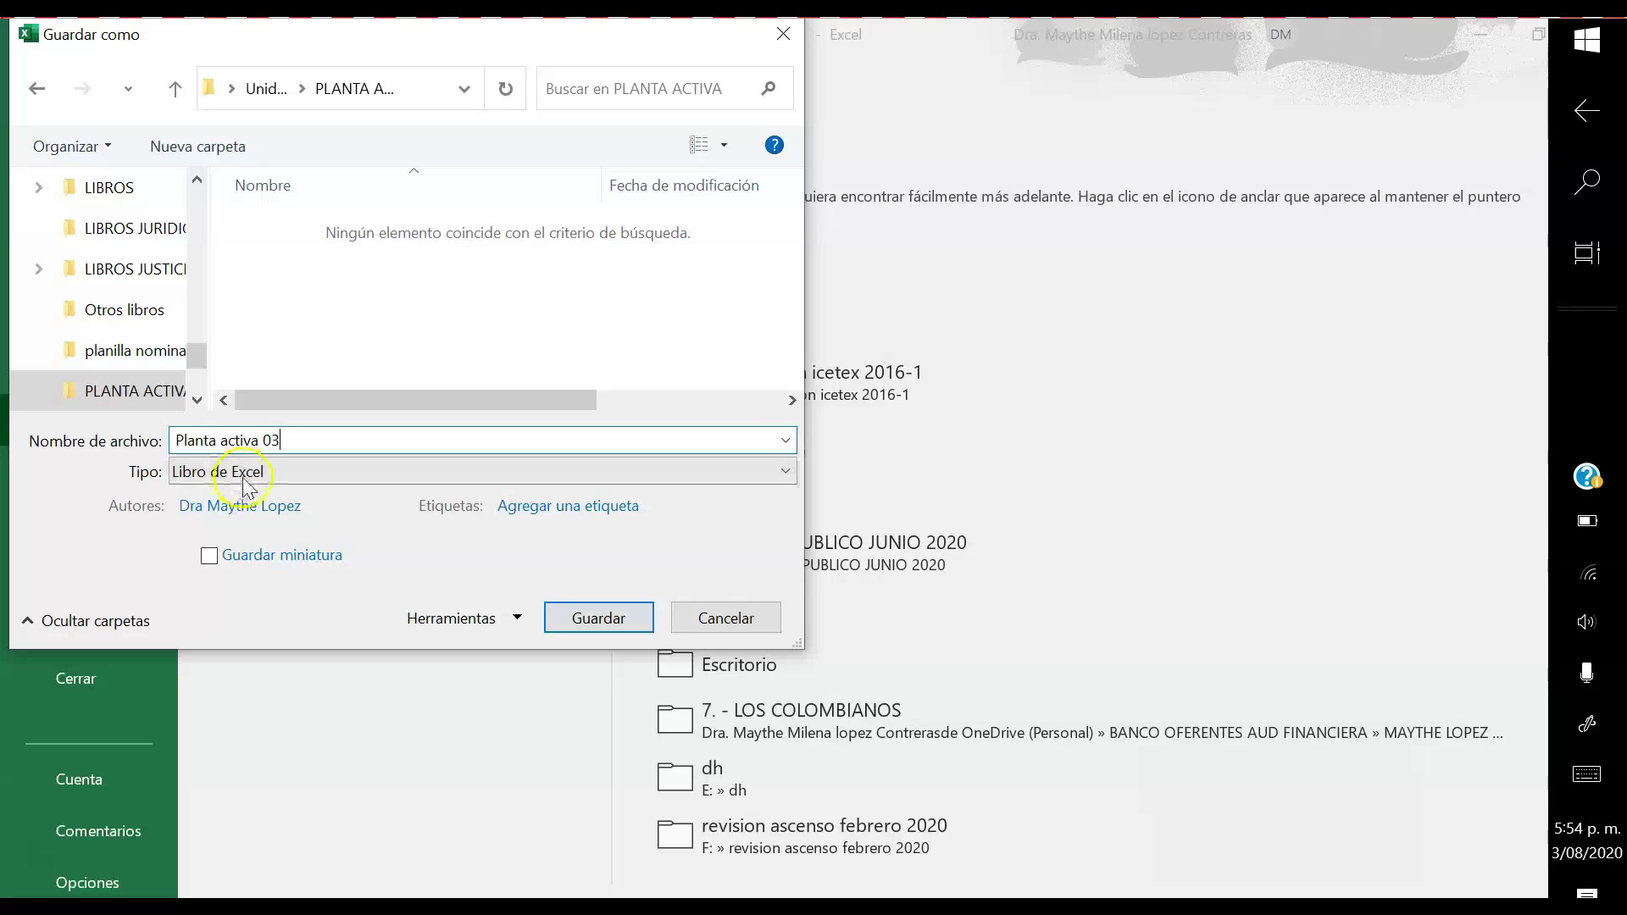
text(0)
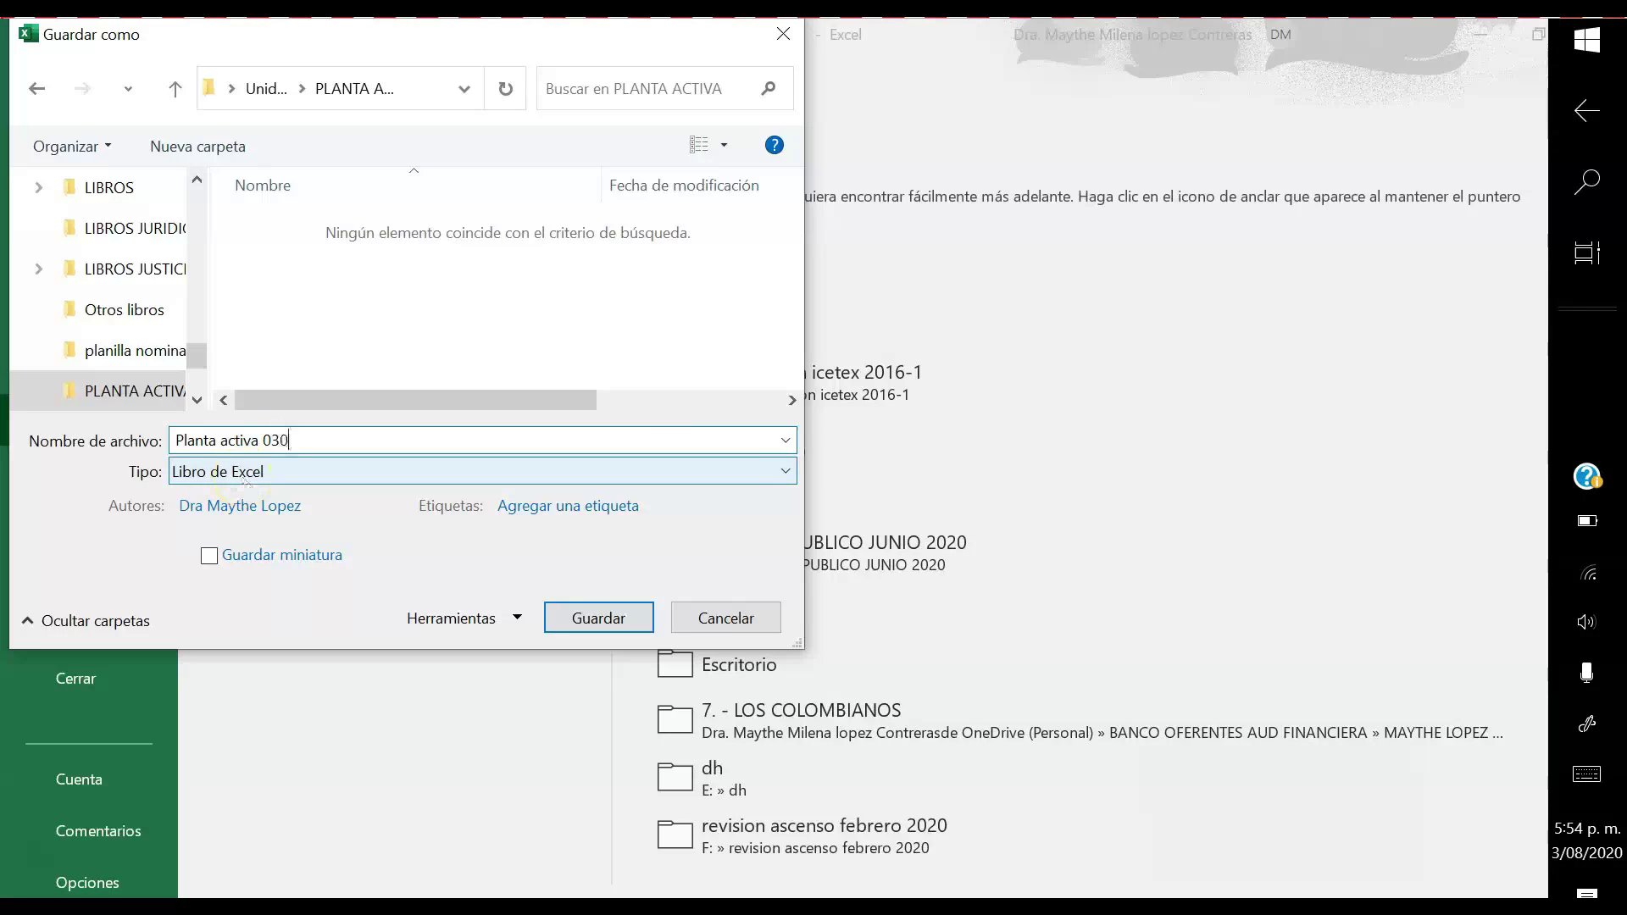
text(82017)
click(622, 627)
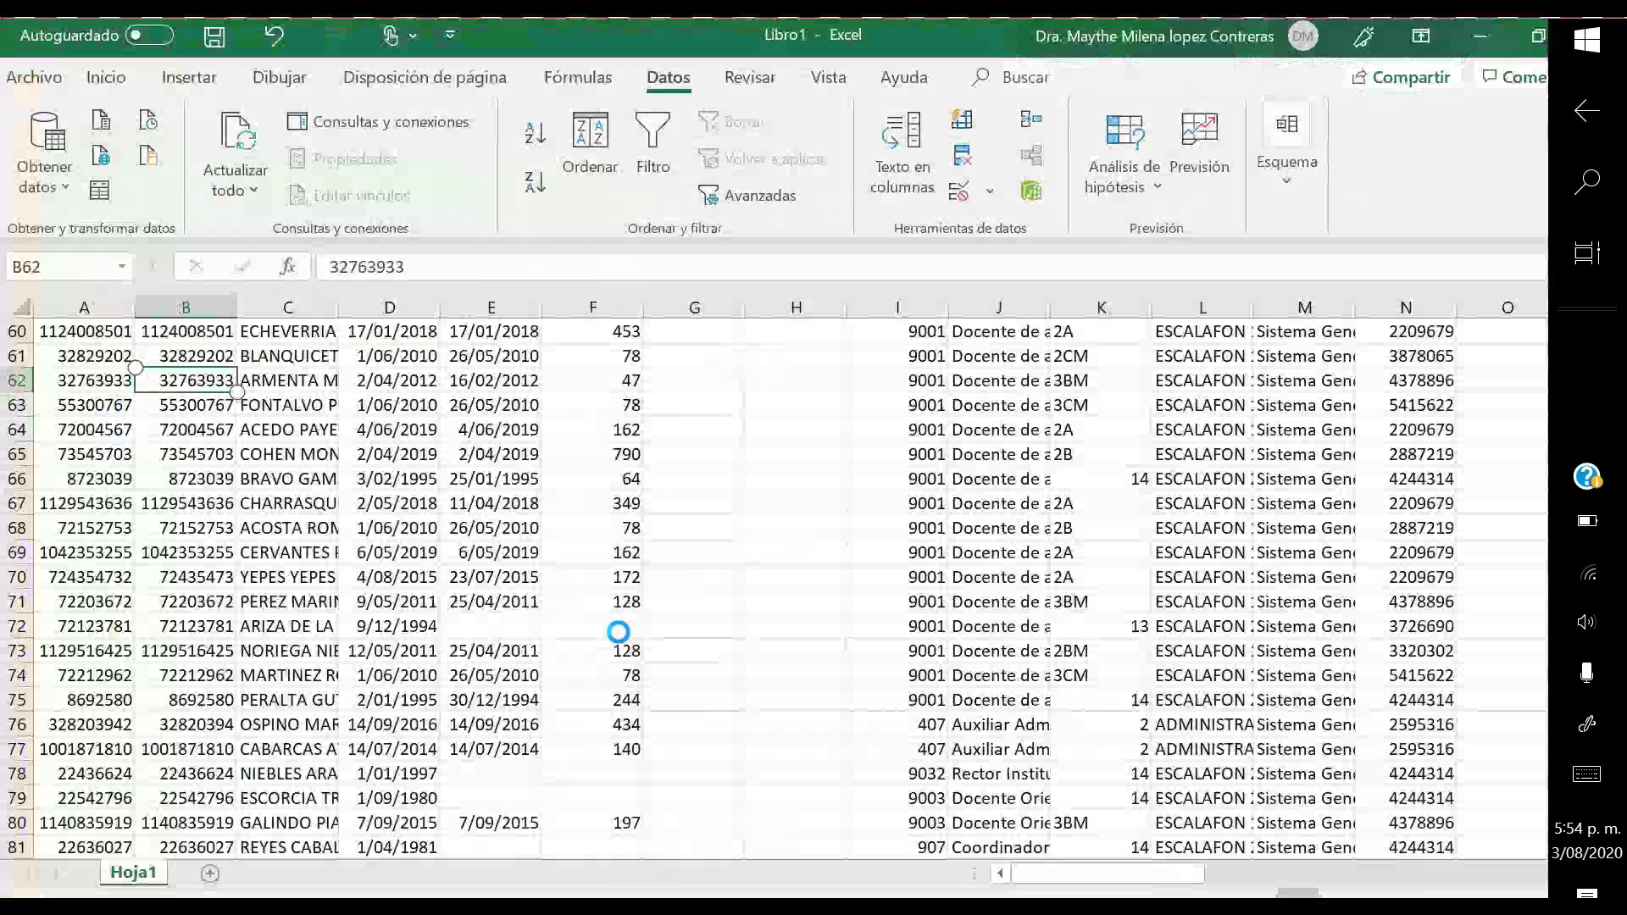
- Select the row below the headers and apply Vista > Inmovilizar > Inmovilizar paneles
scroll(320, 373, up, 8)
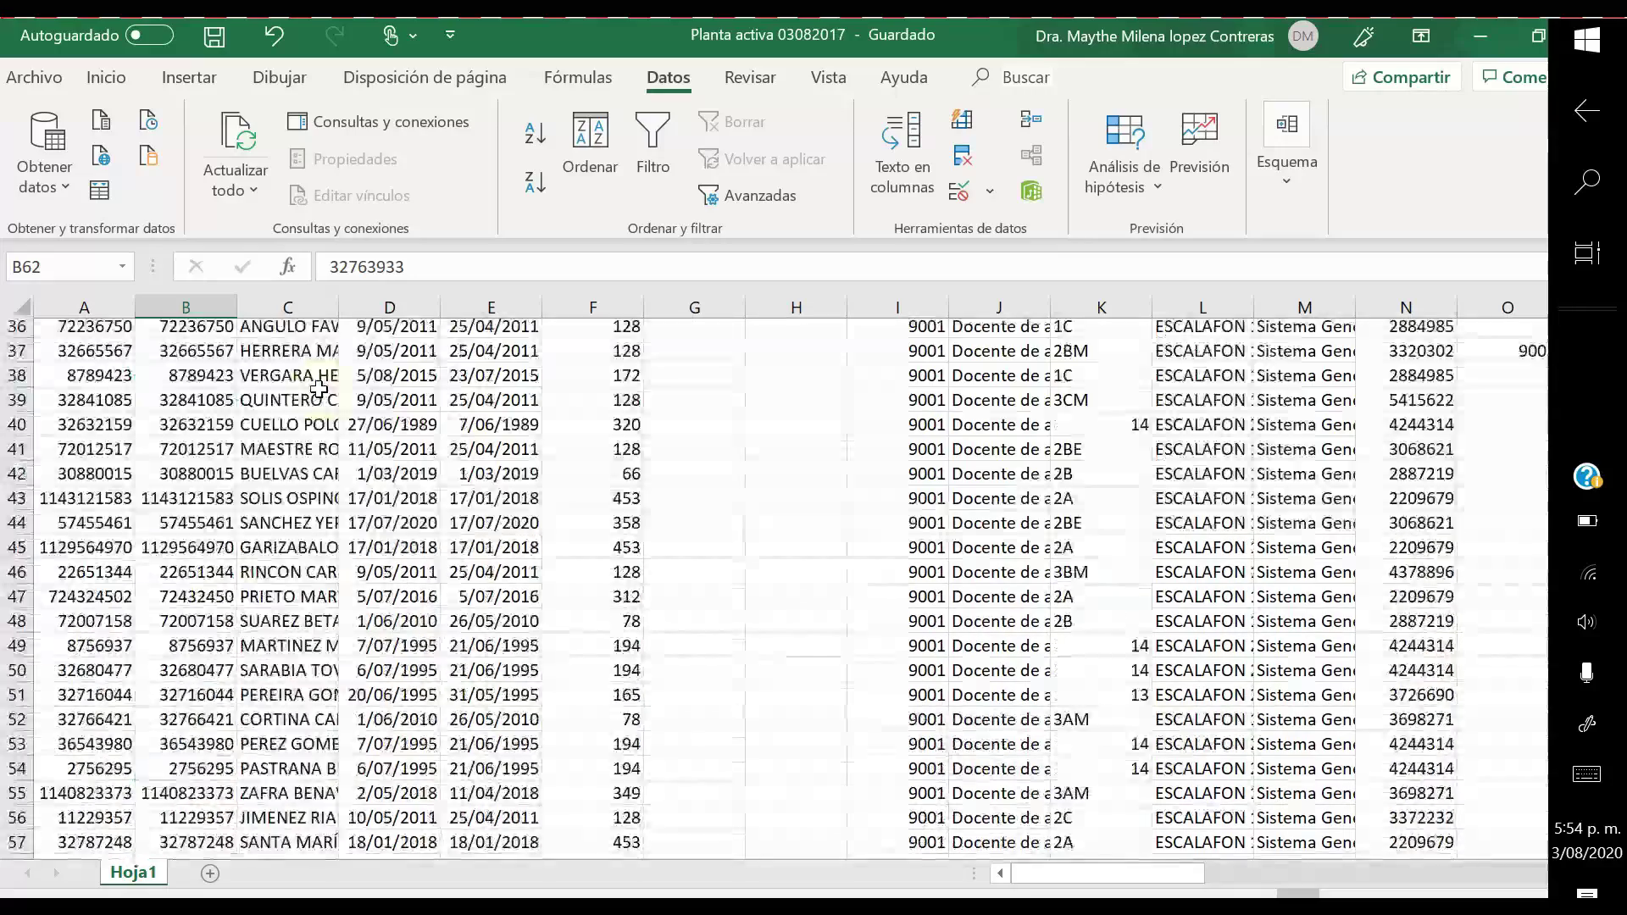
scroll(318, 388, up, 12)
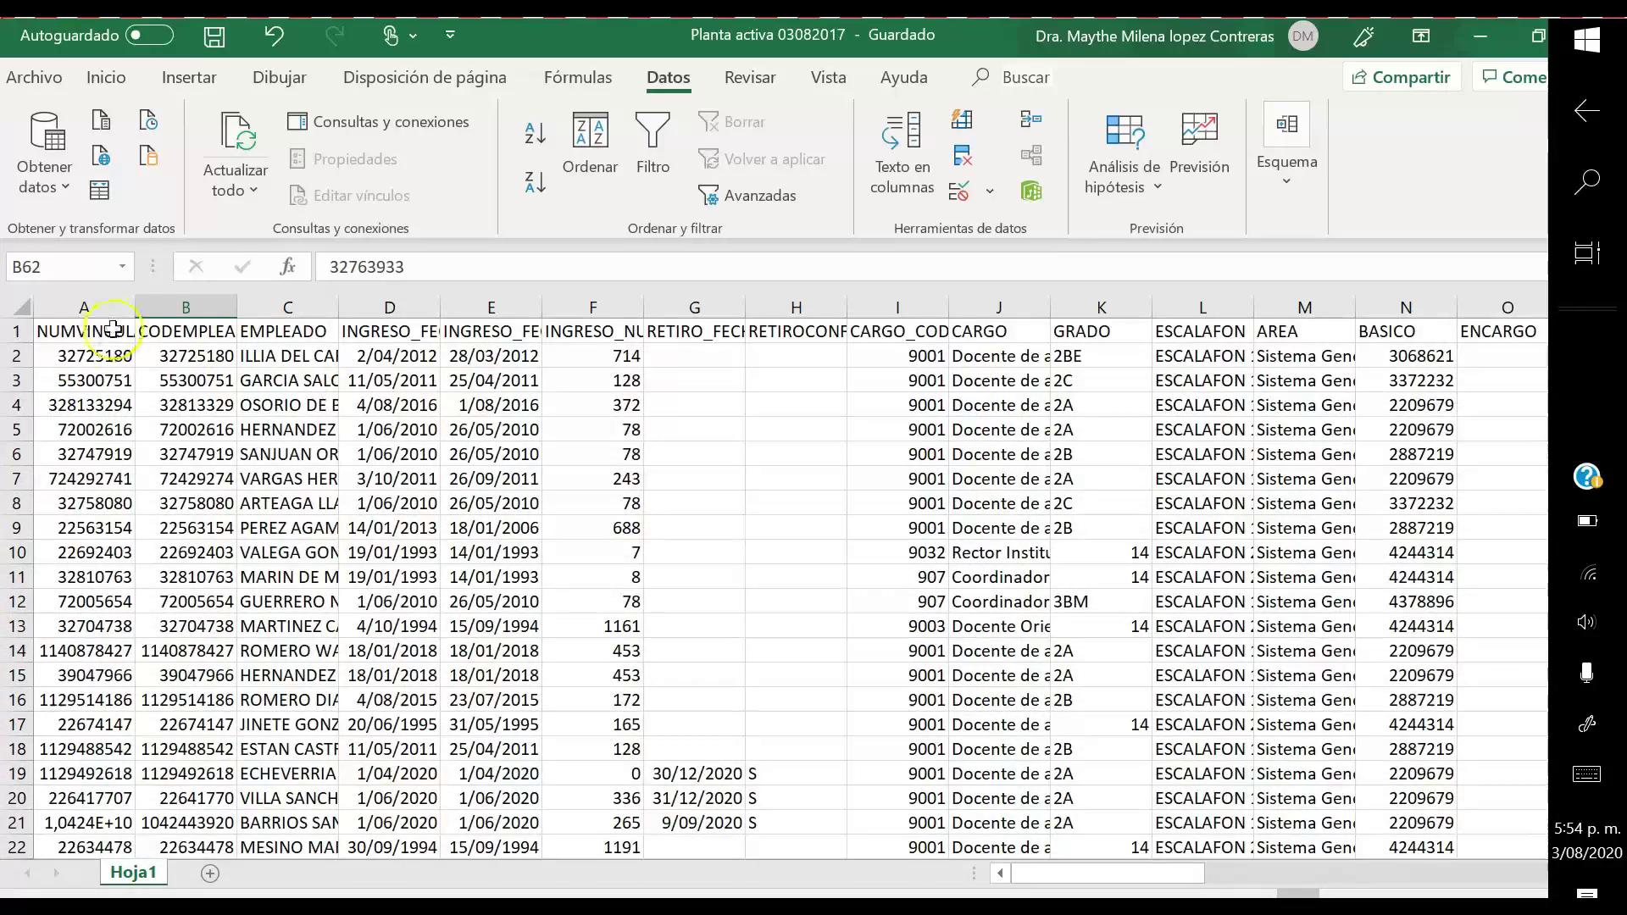
click(17, 333)
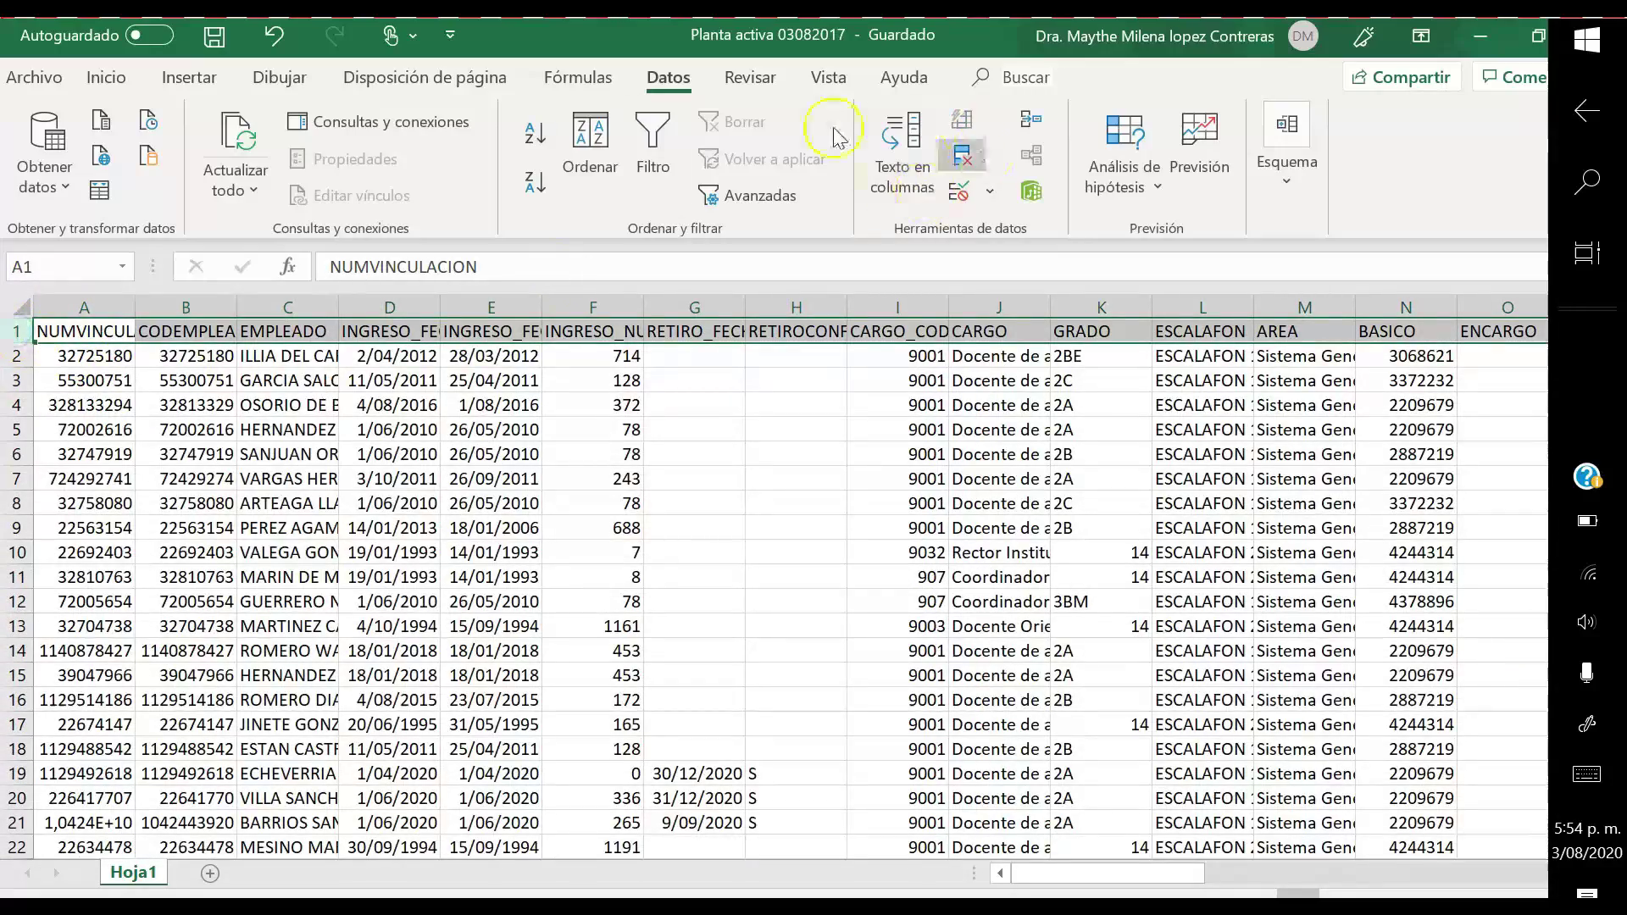
click(829, 78)
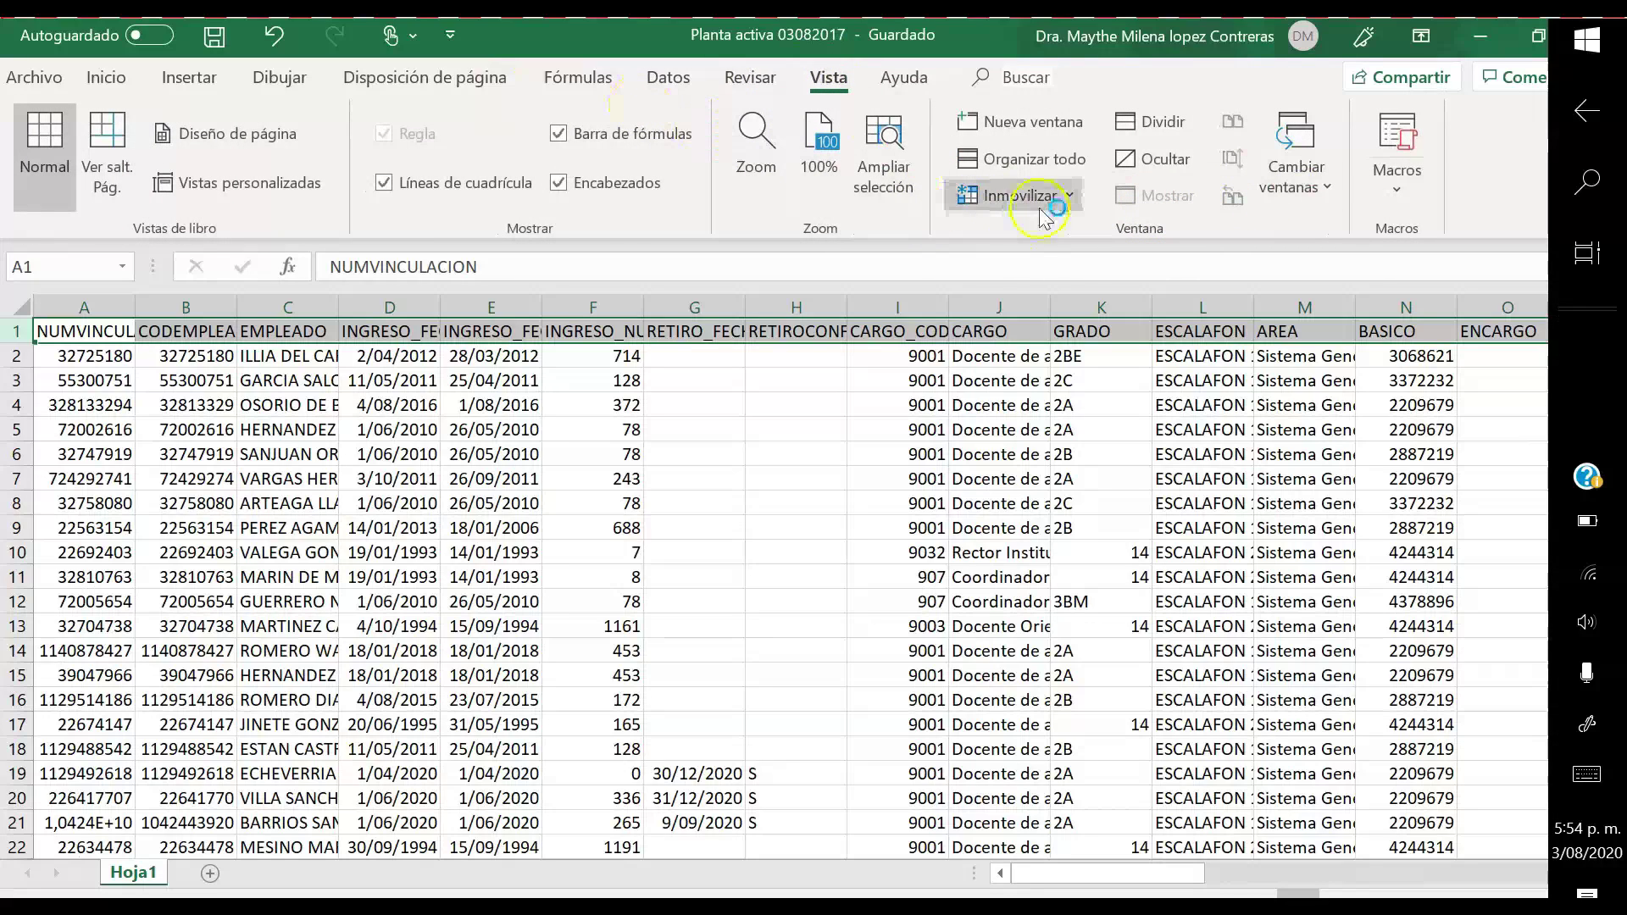
click(1039, 196)
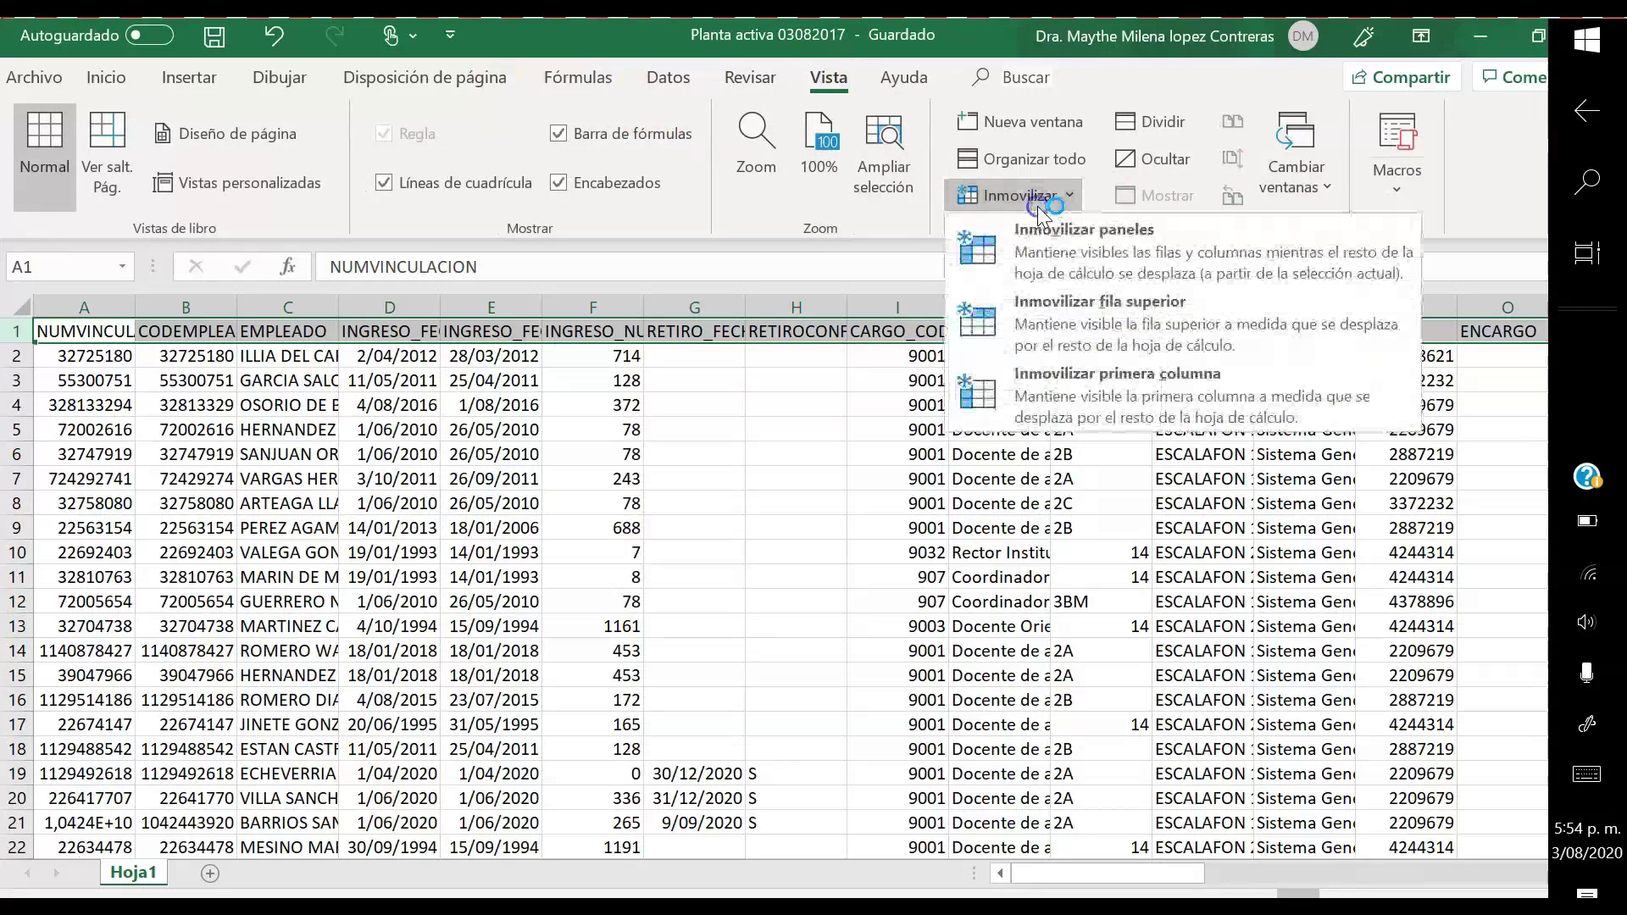
click(1039, 262)
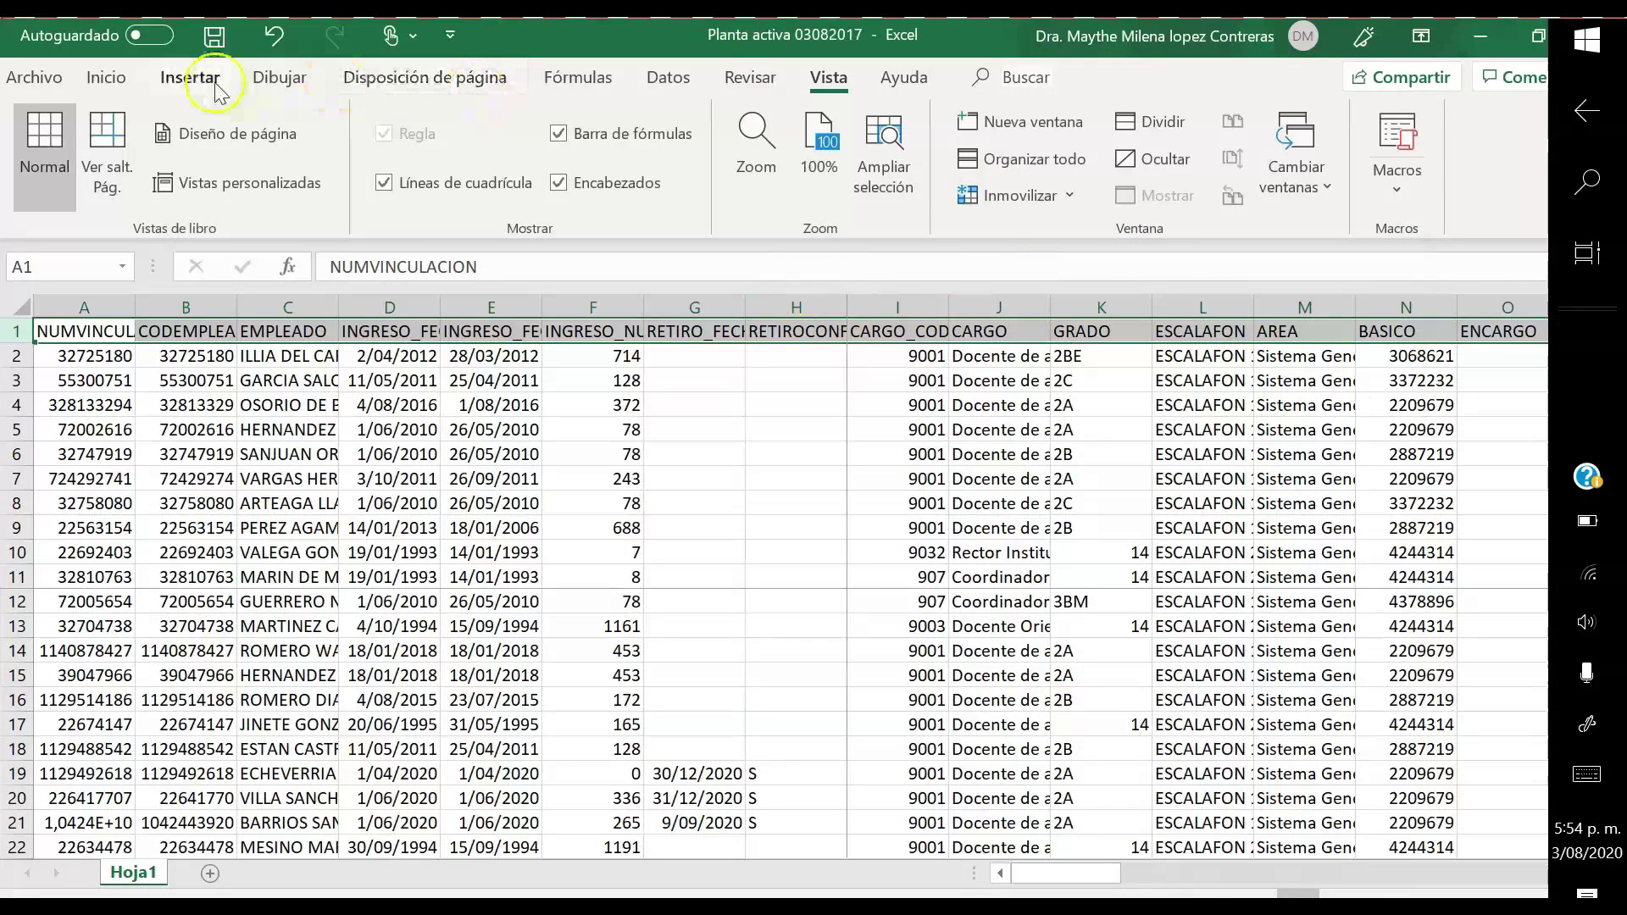
click(103, 79)
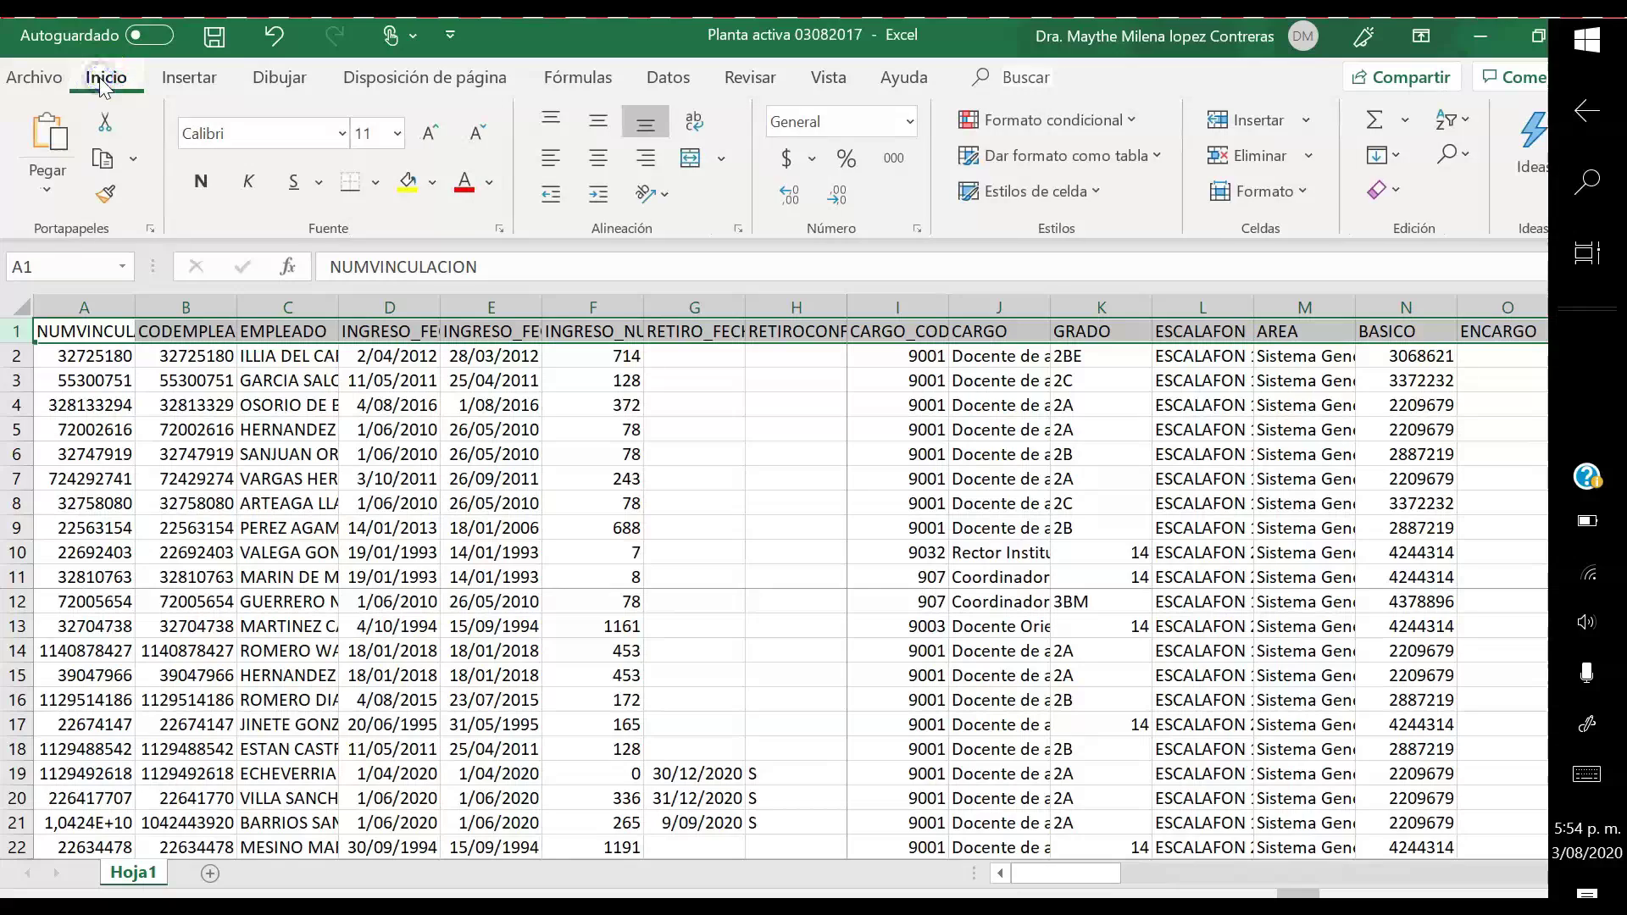
click(174, 86)
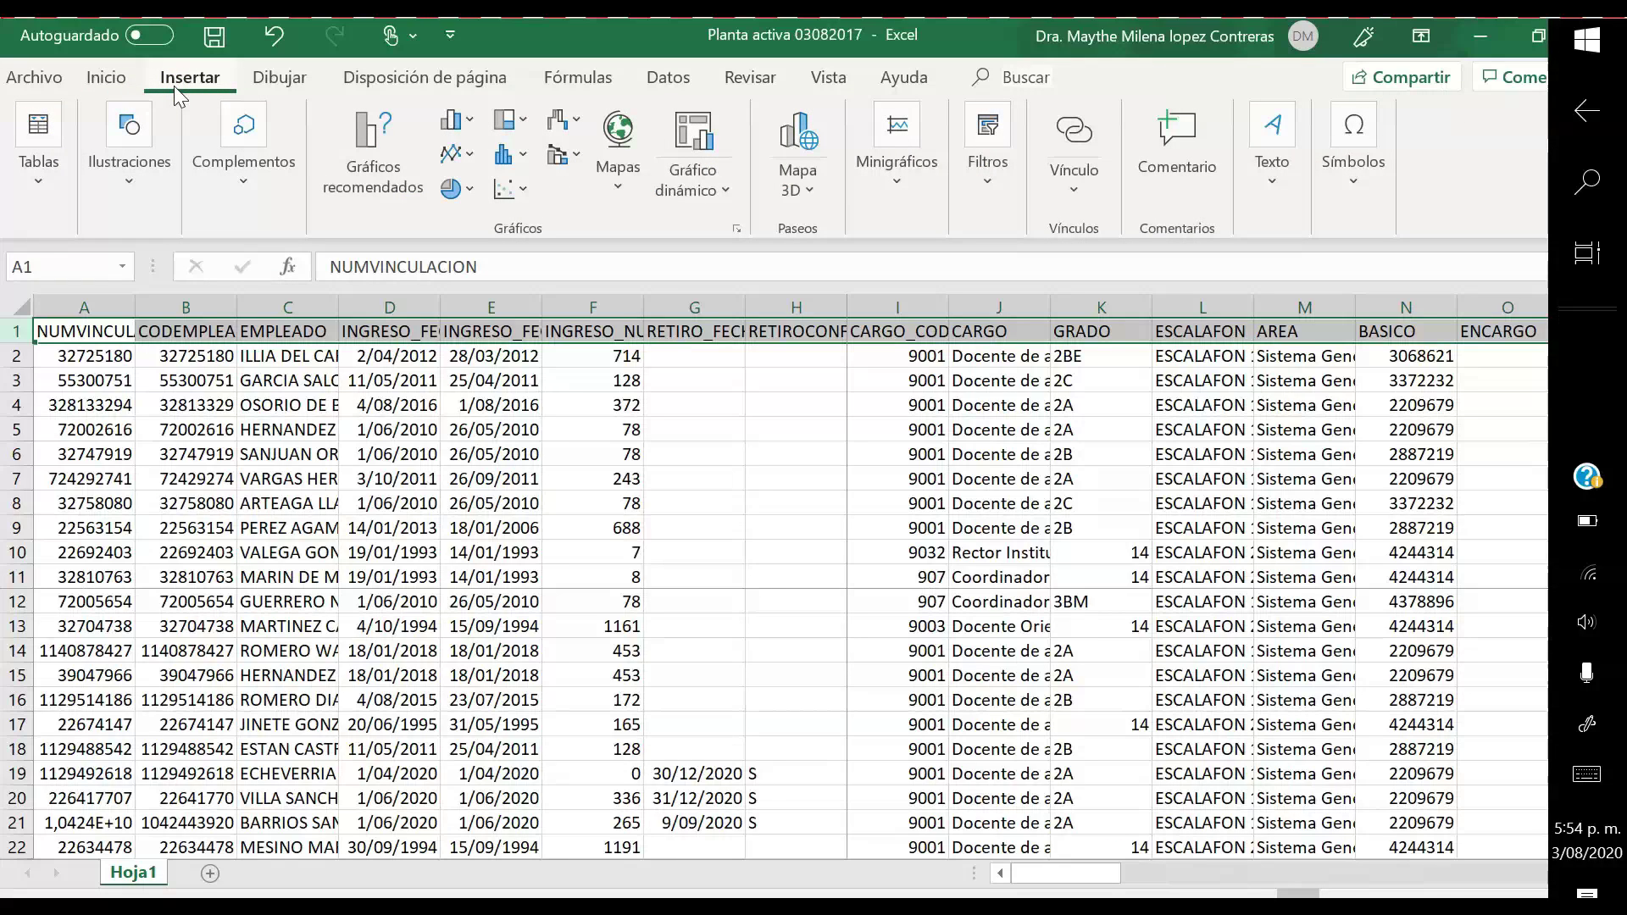
click(289, 76)
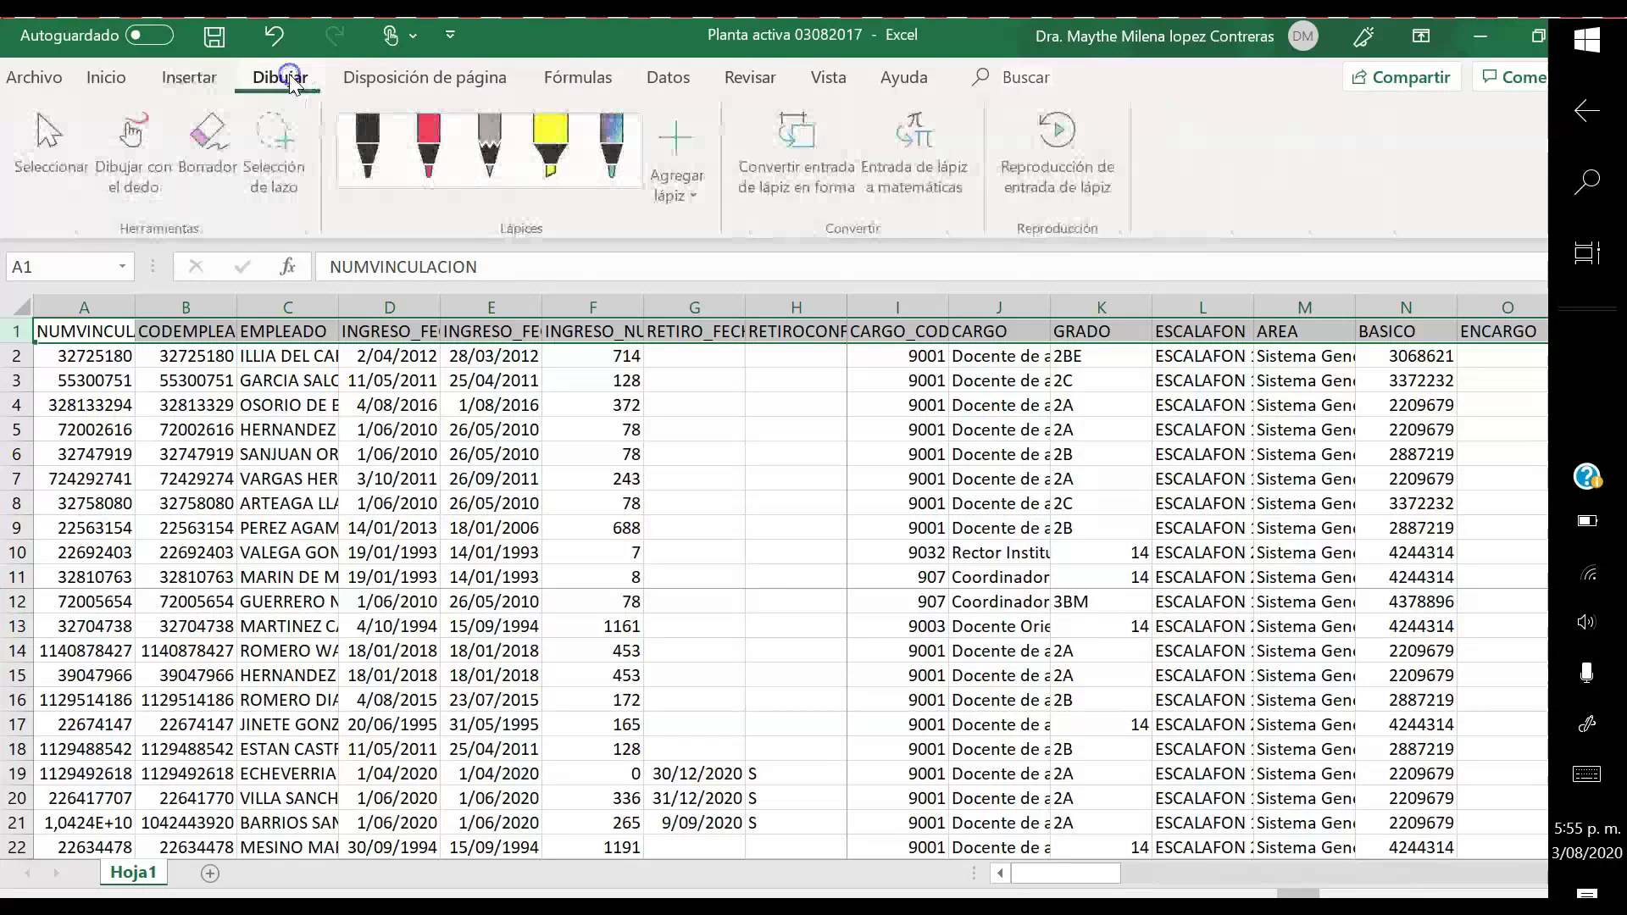
click(445, 85)
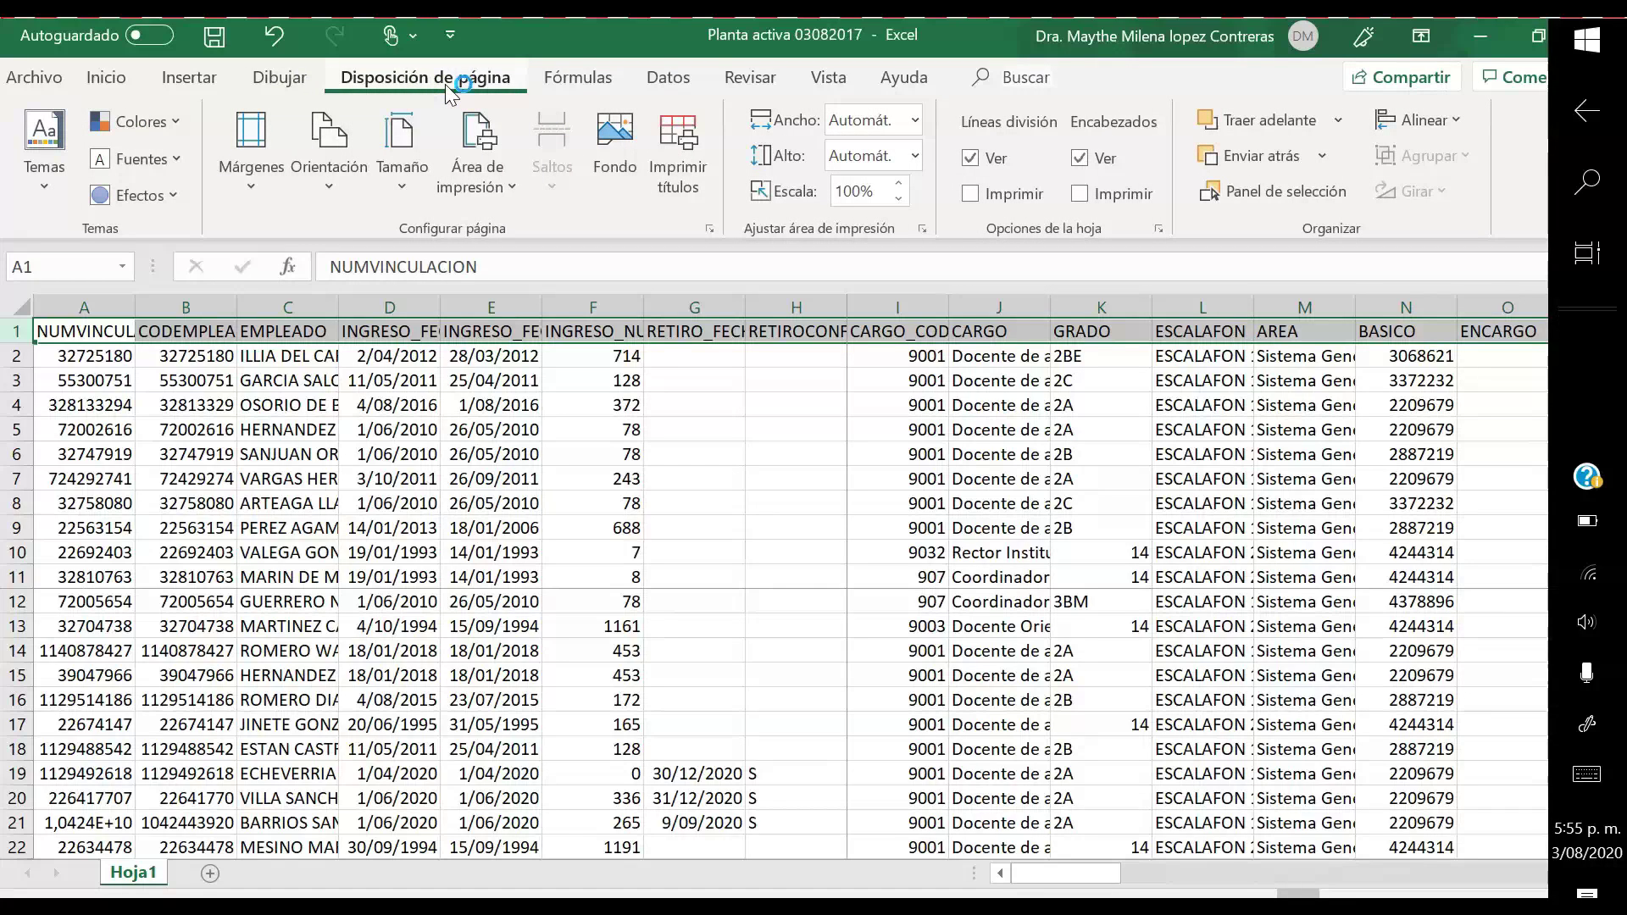
click(570, 89)
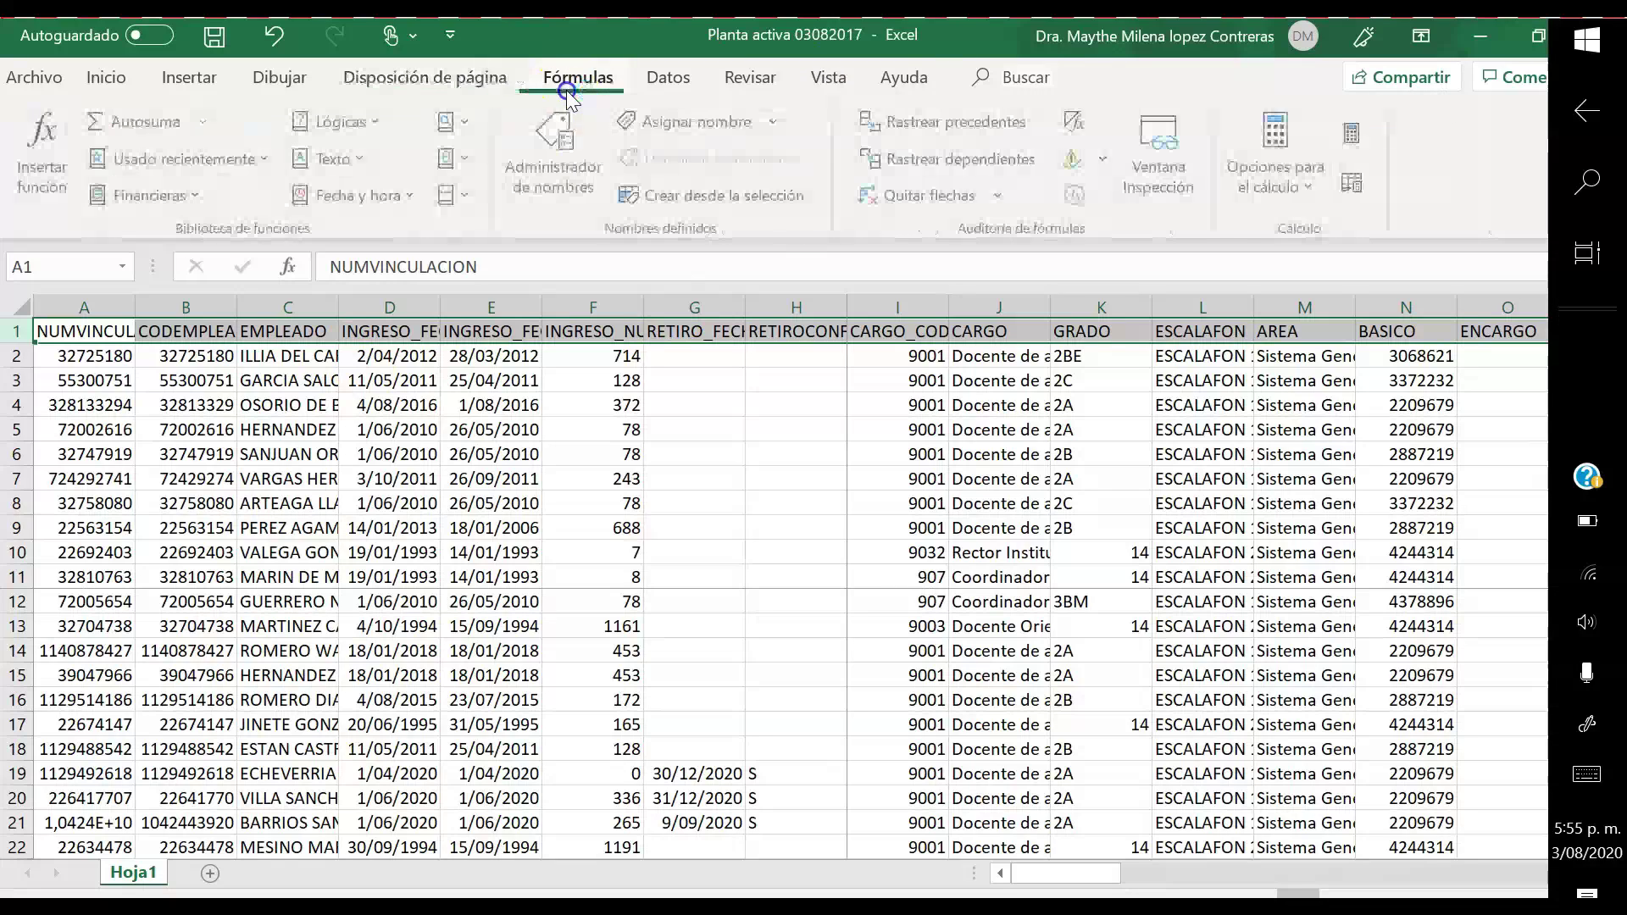
click(668, 85)
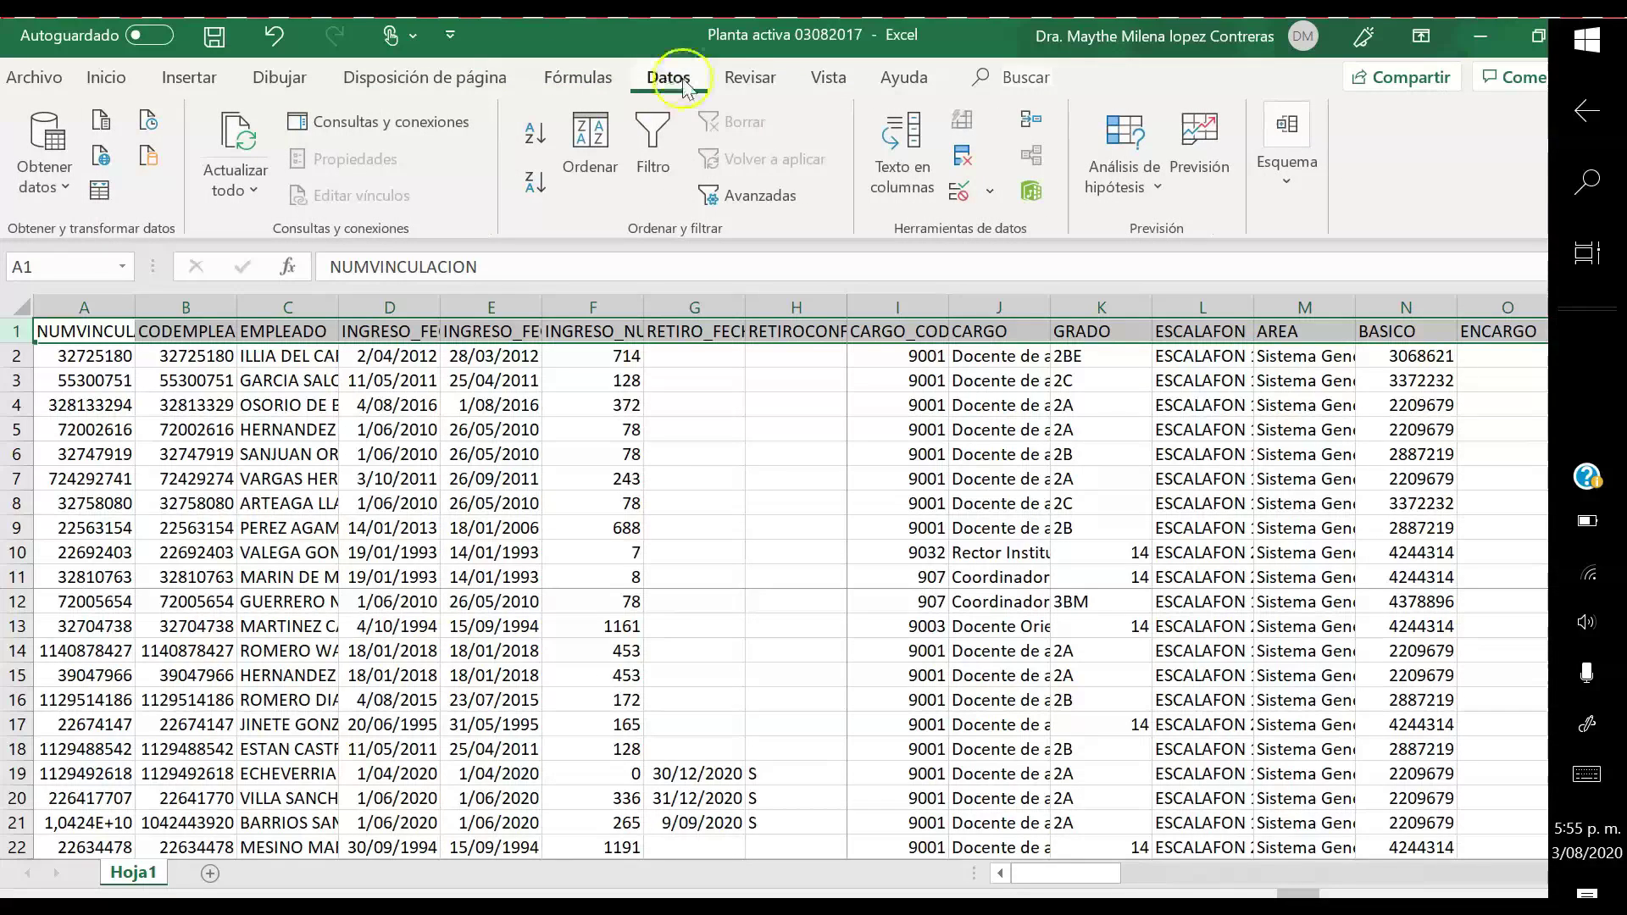
click(755, 82)
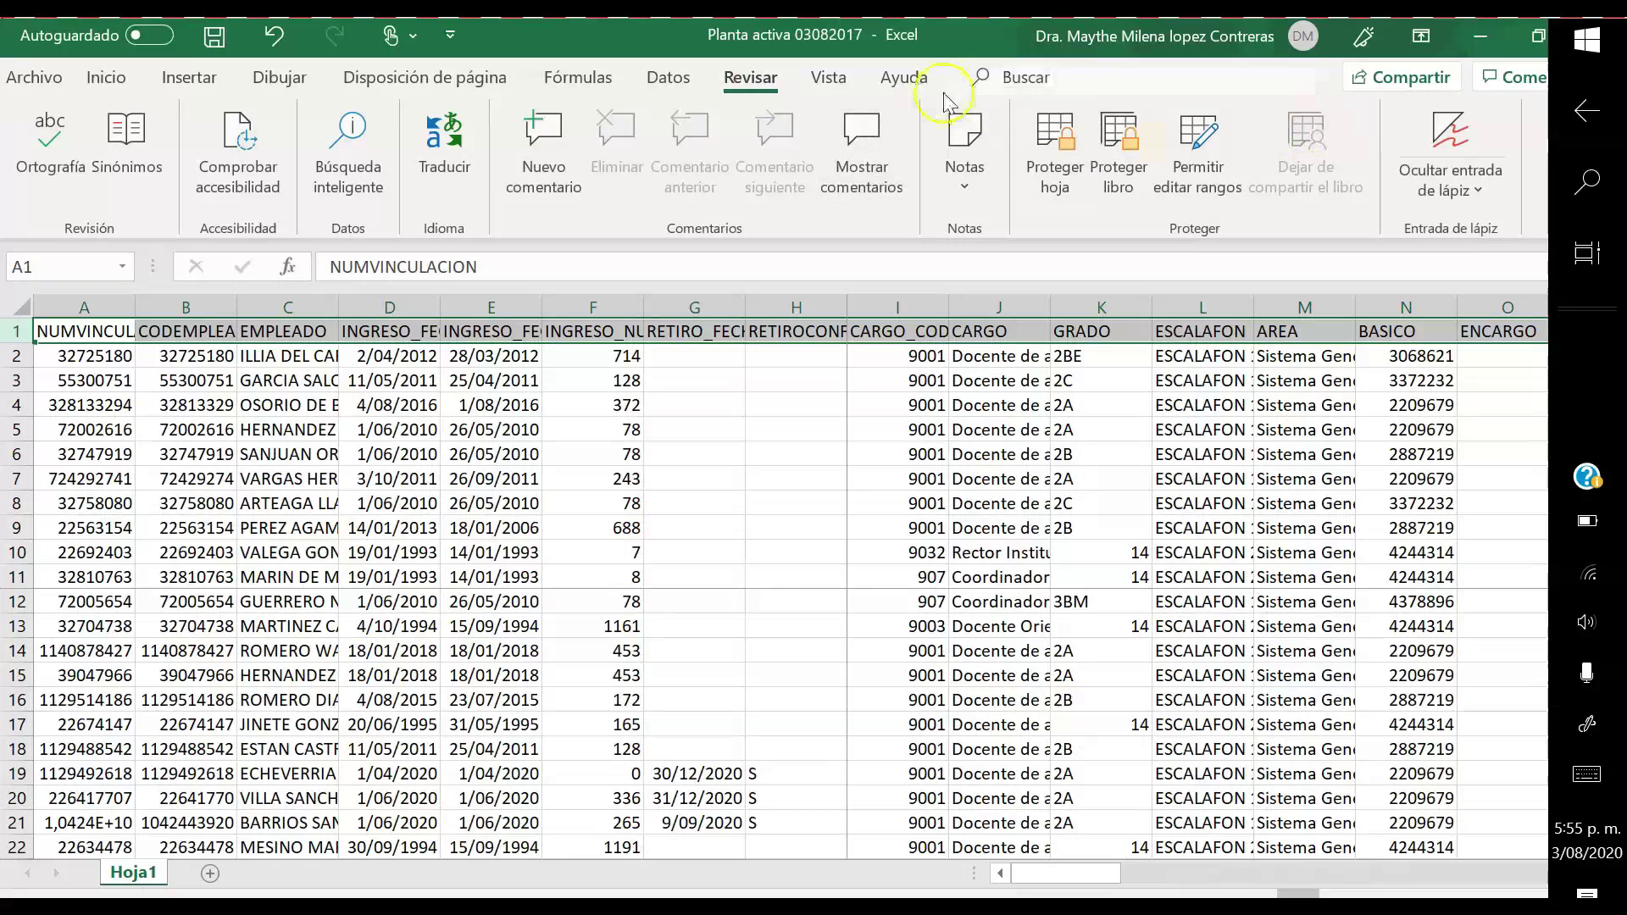
click(828, 82)
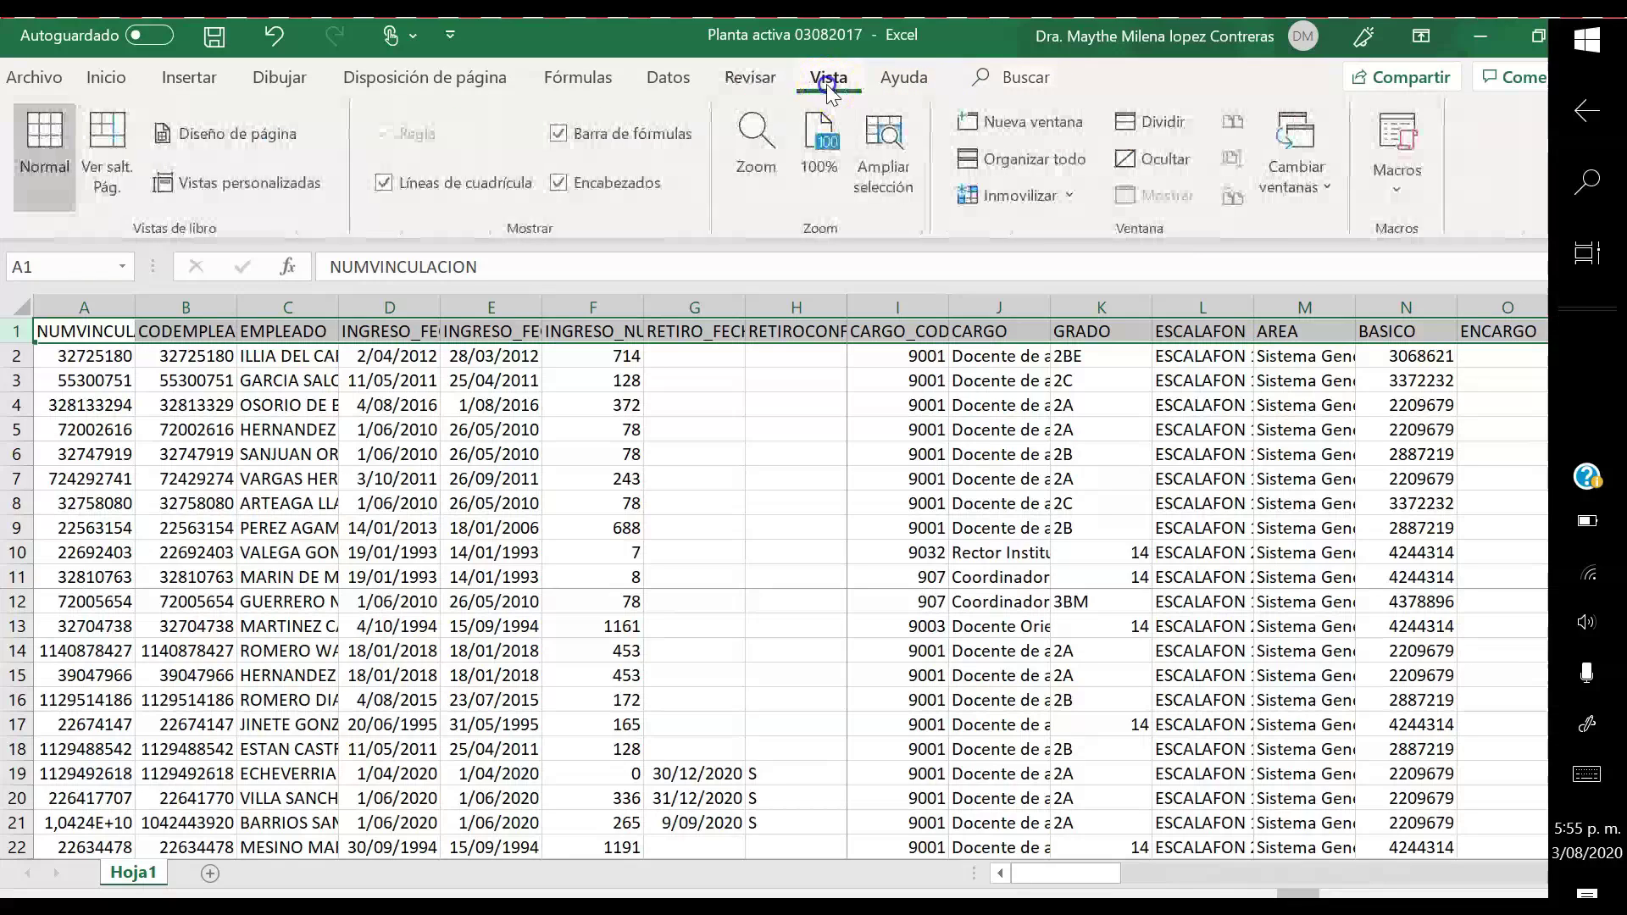
click(900, 78)
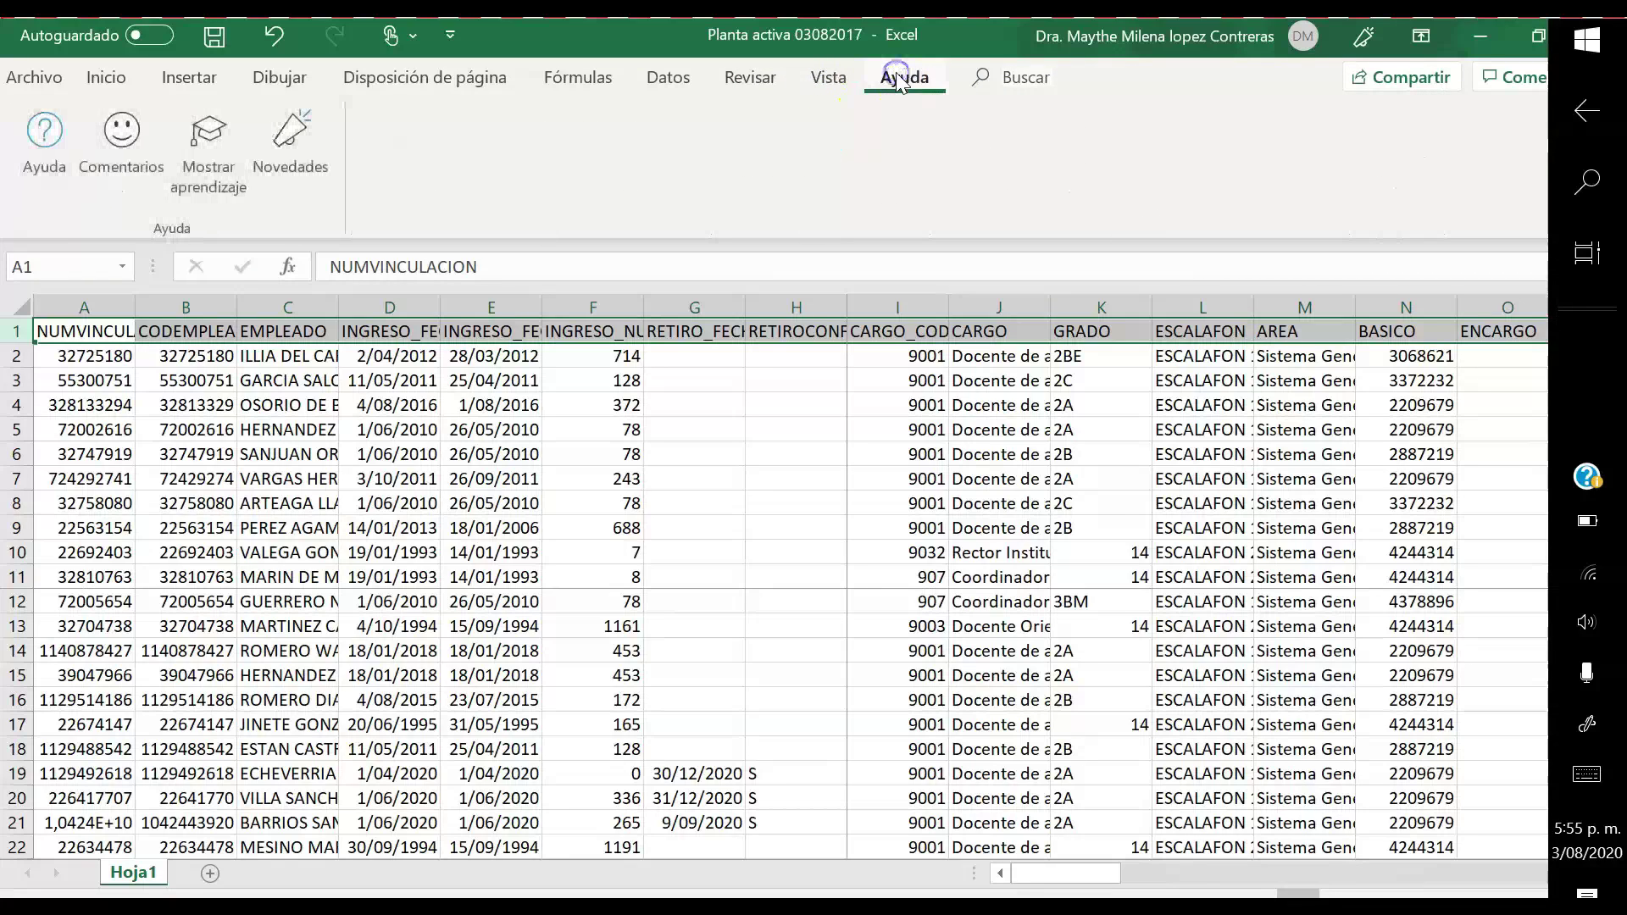
click(28, 83)
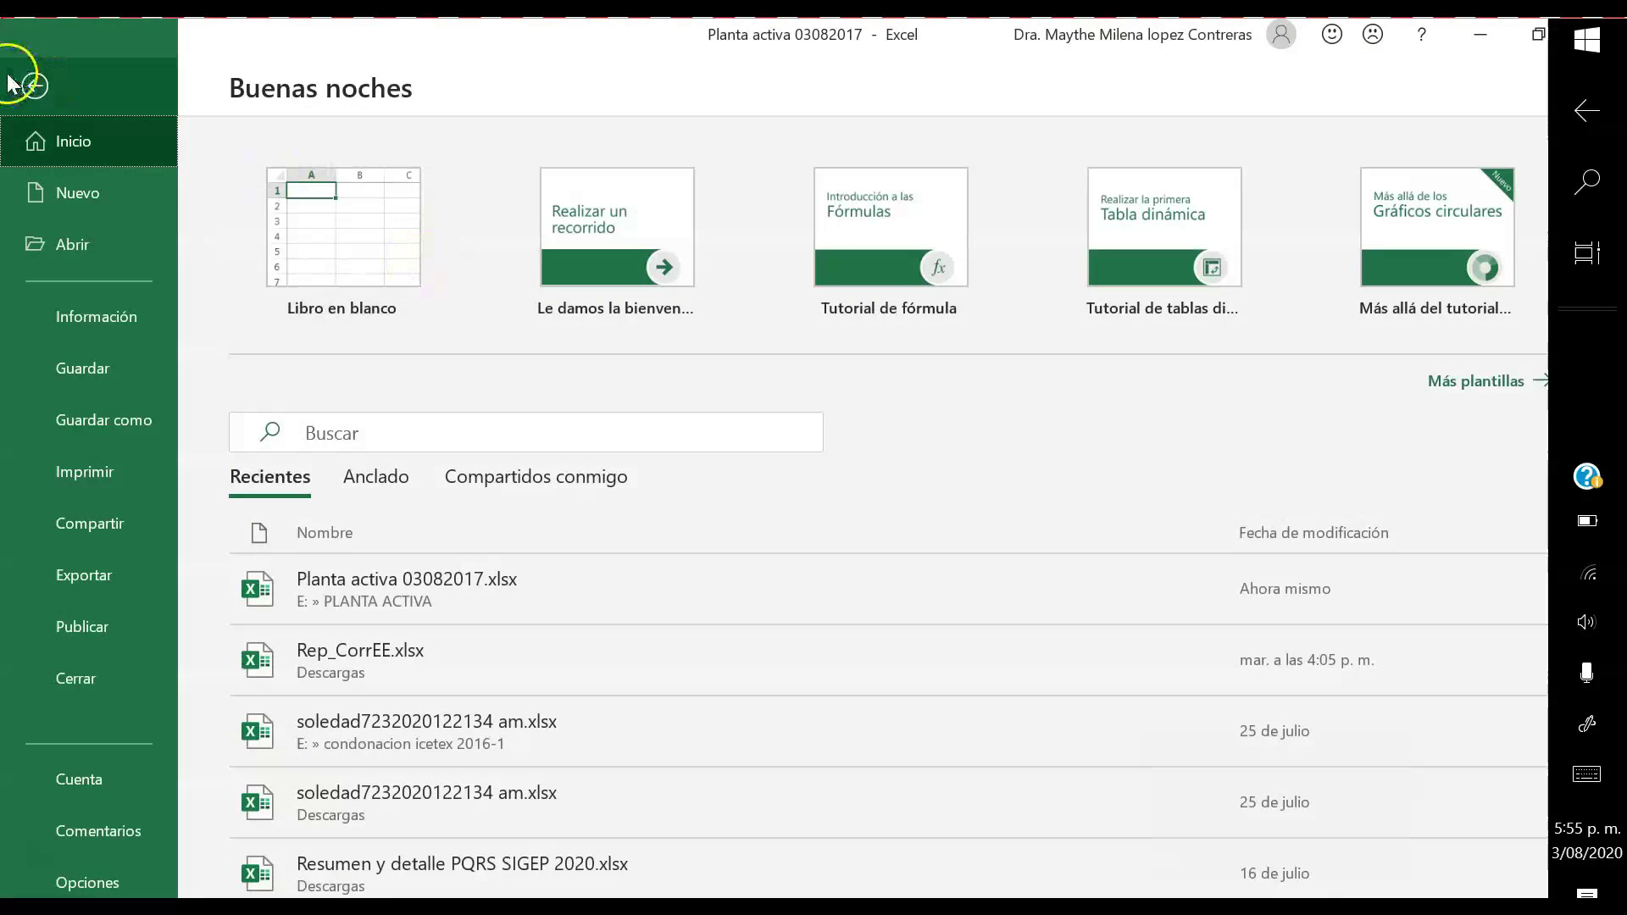
click(35, 86)
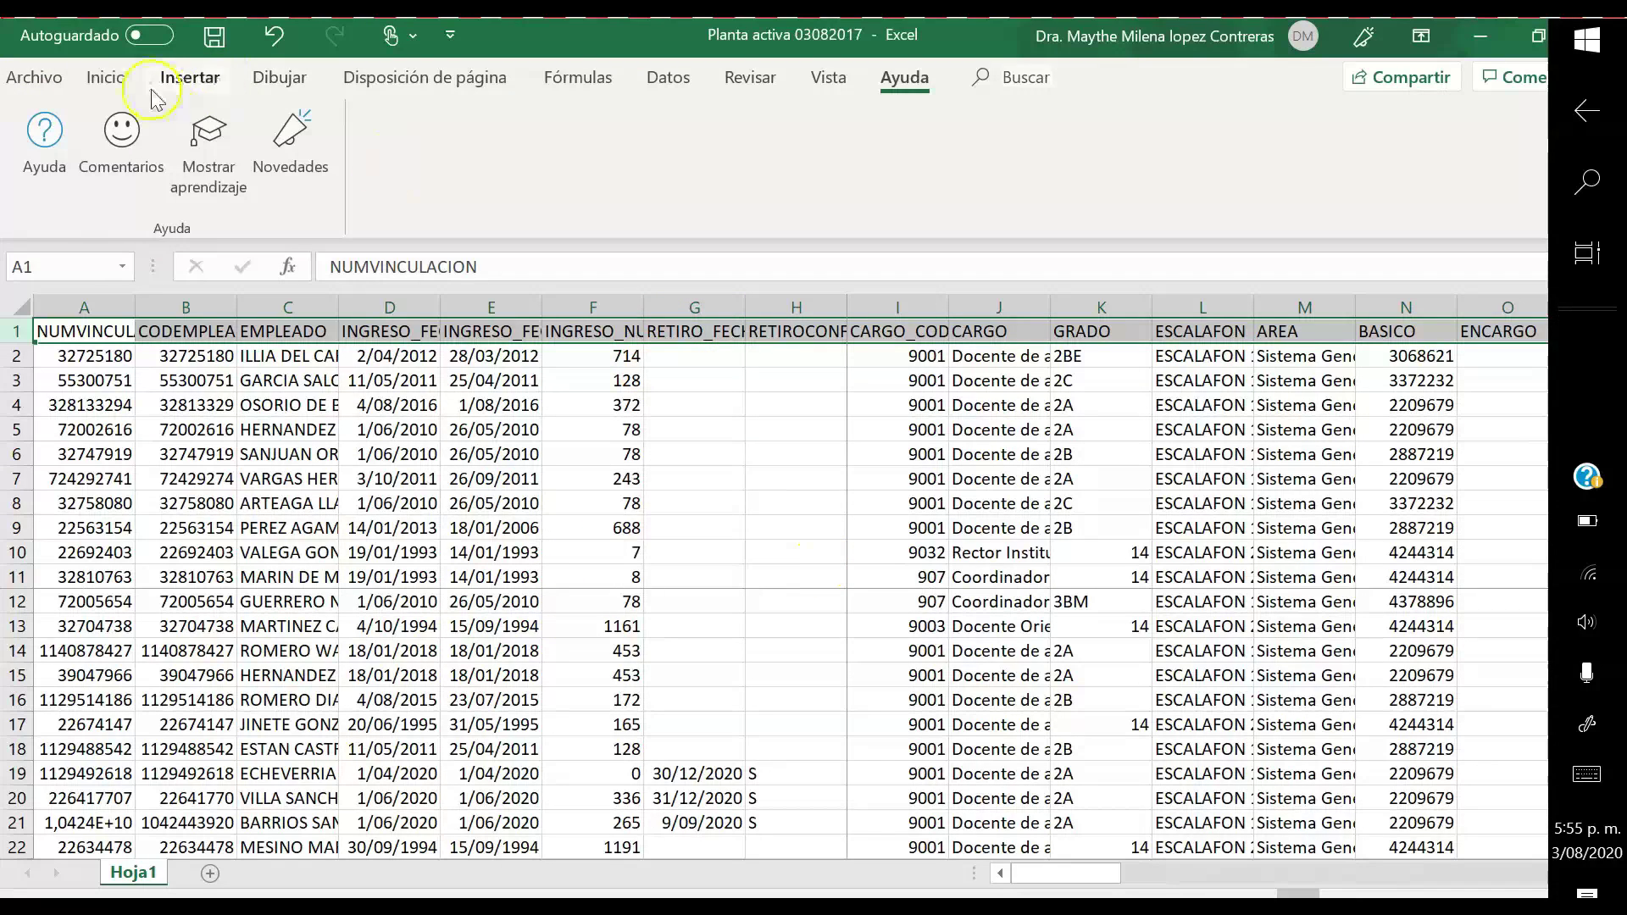
click(103, 78)
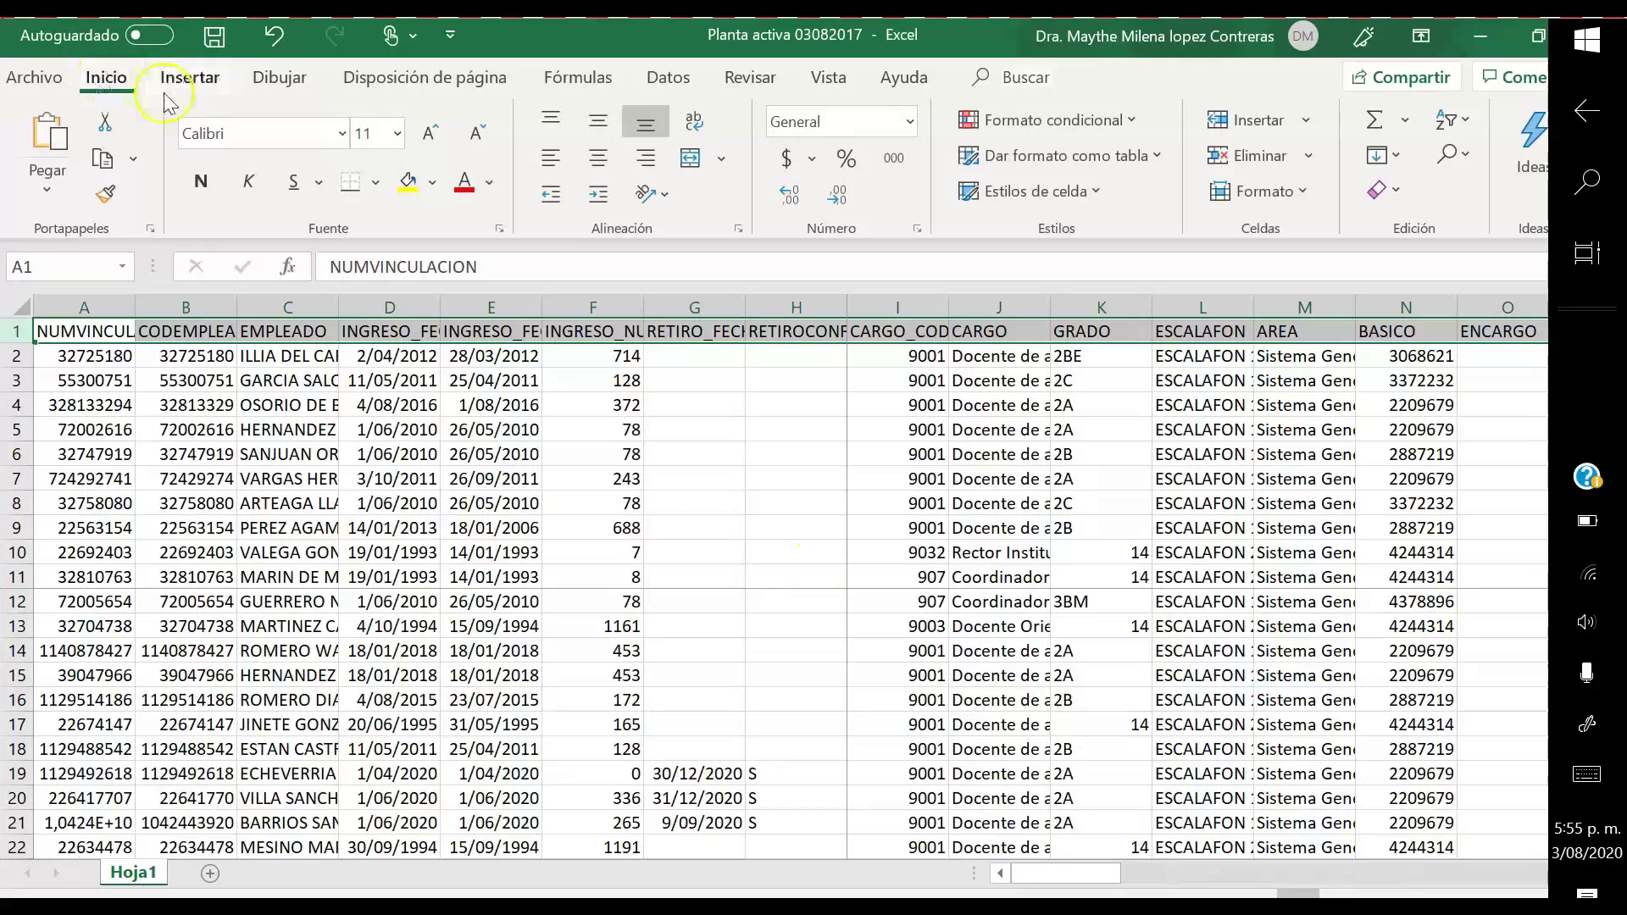
click(191, 85)
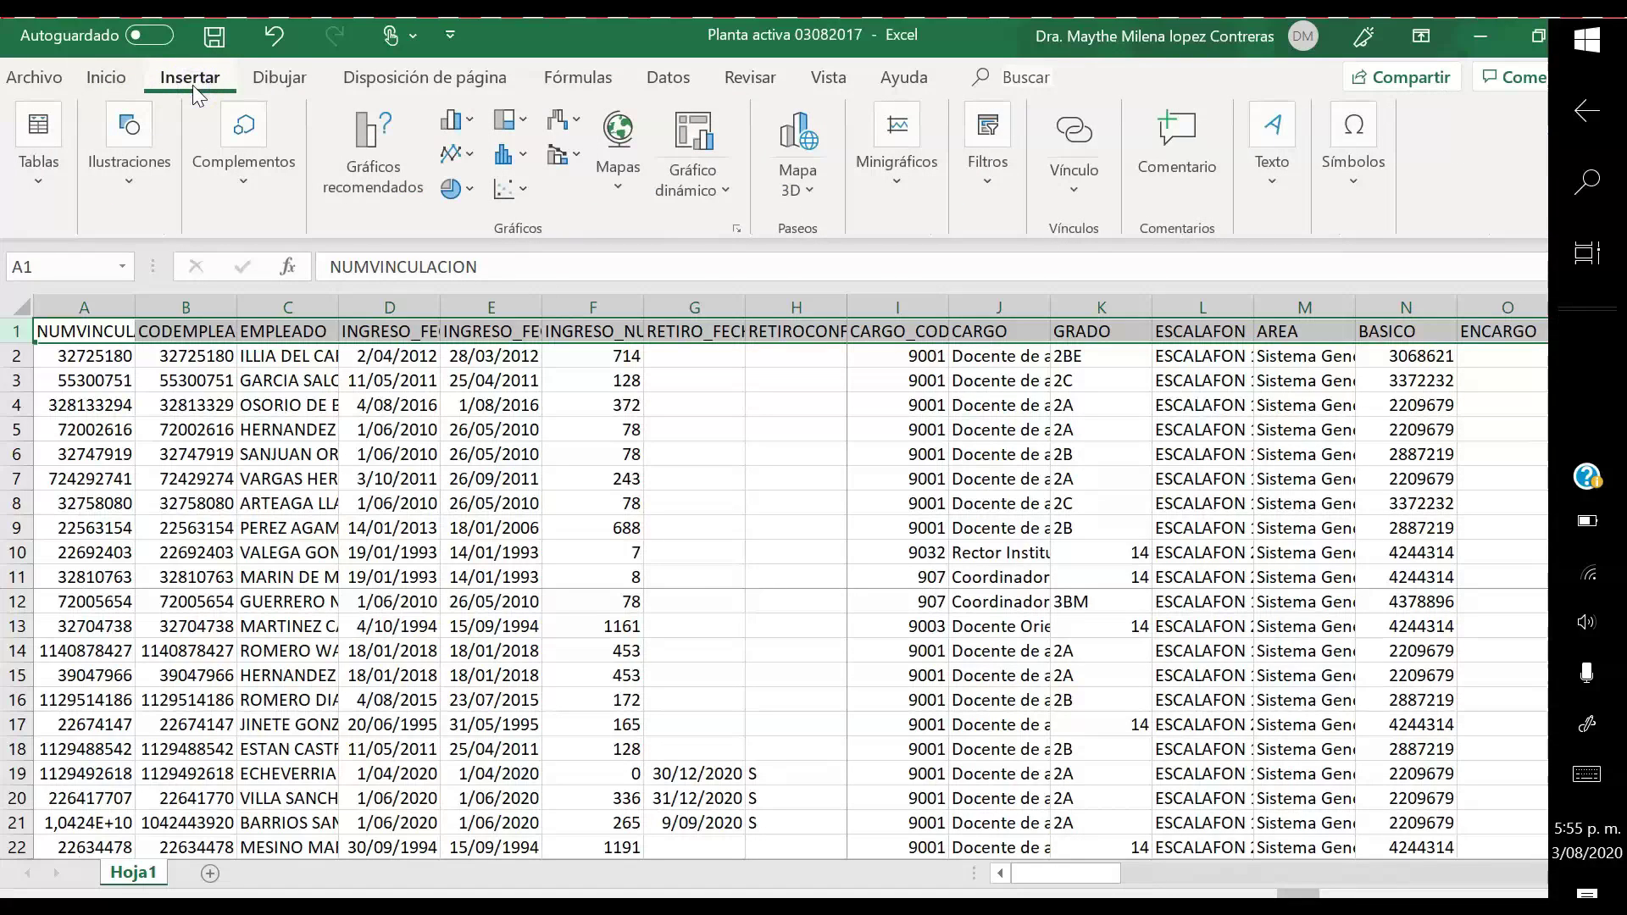
click(291, 78)
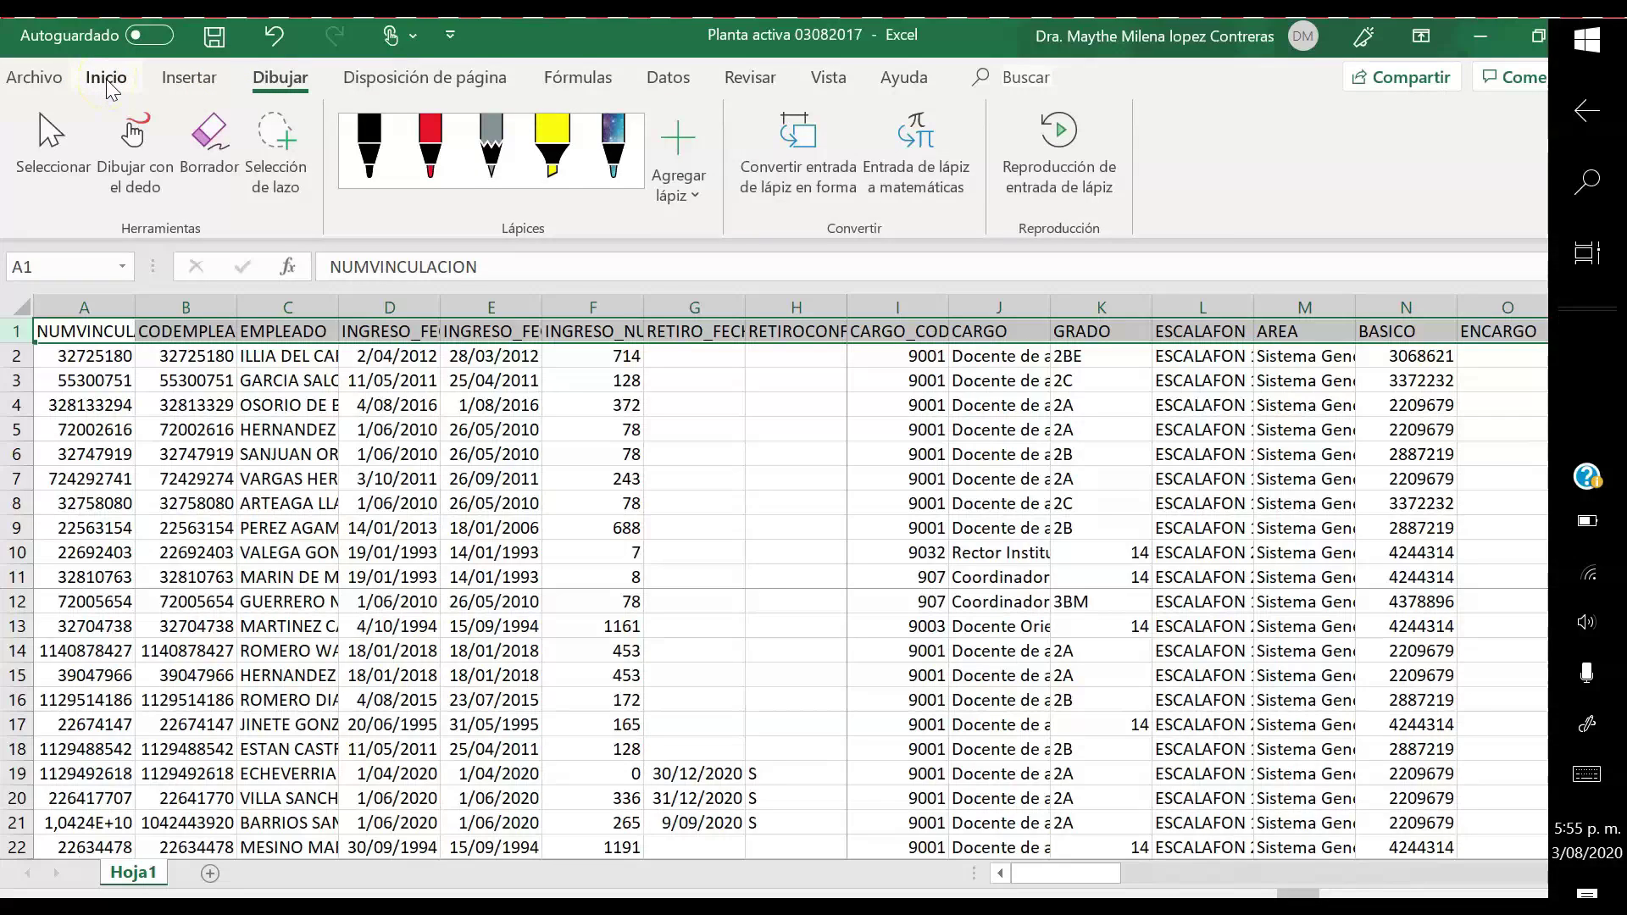
click(399, 81)
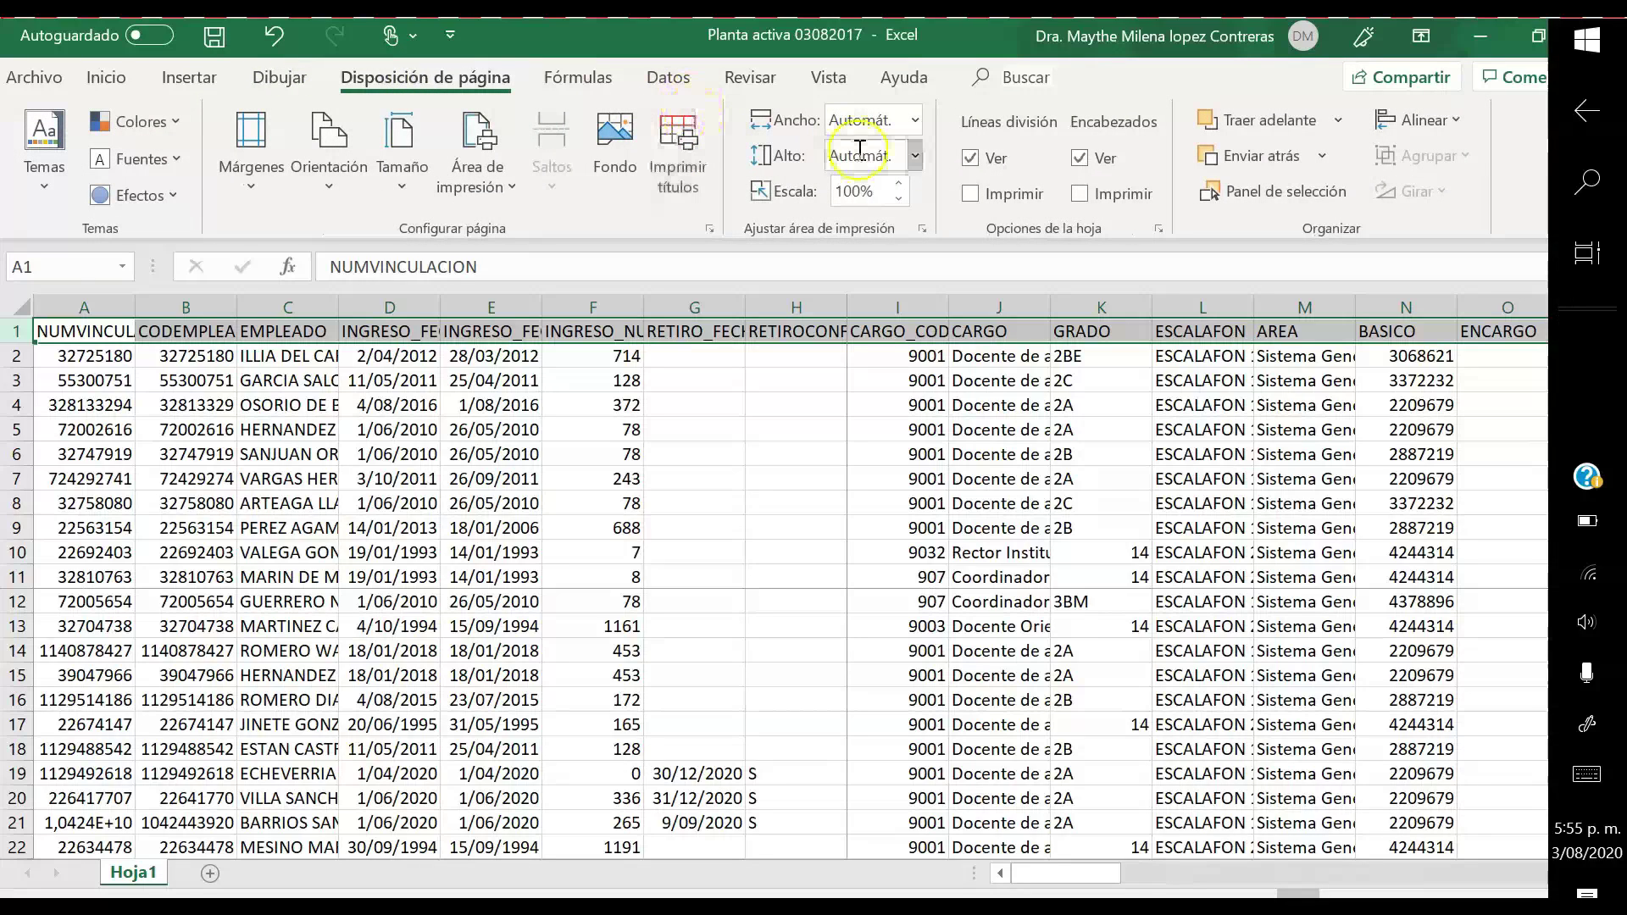
click(561, 81)
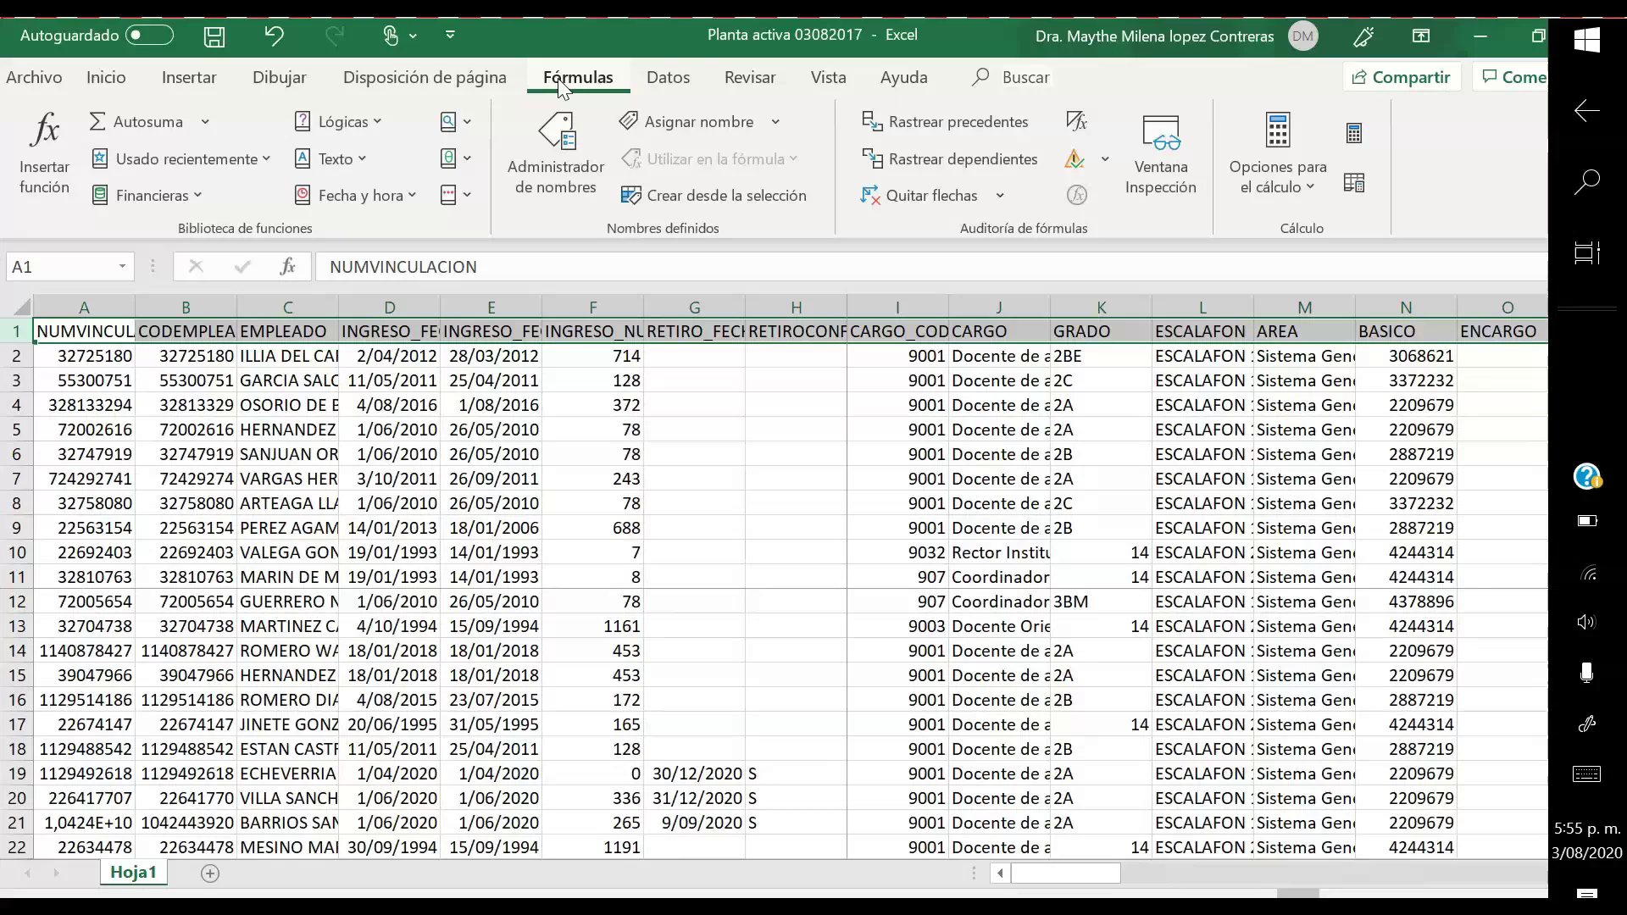
click(678, 80)
click(681, 85)
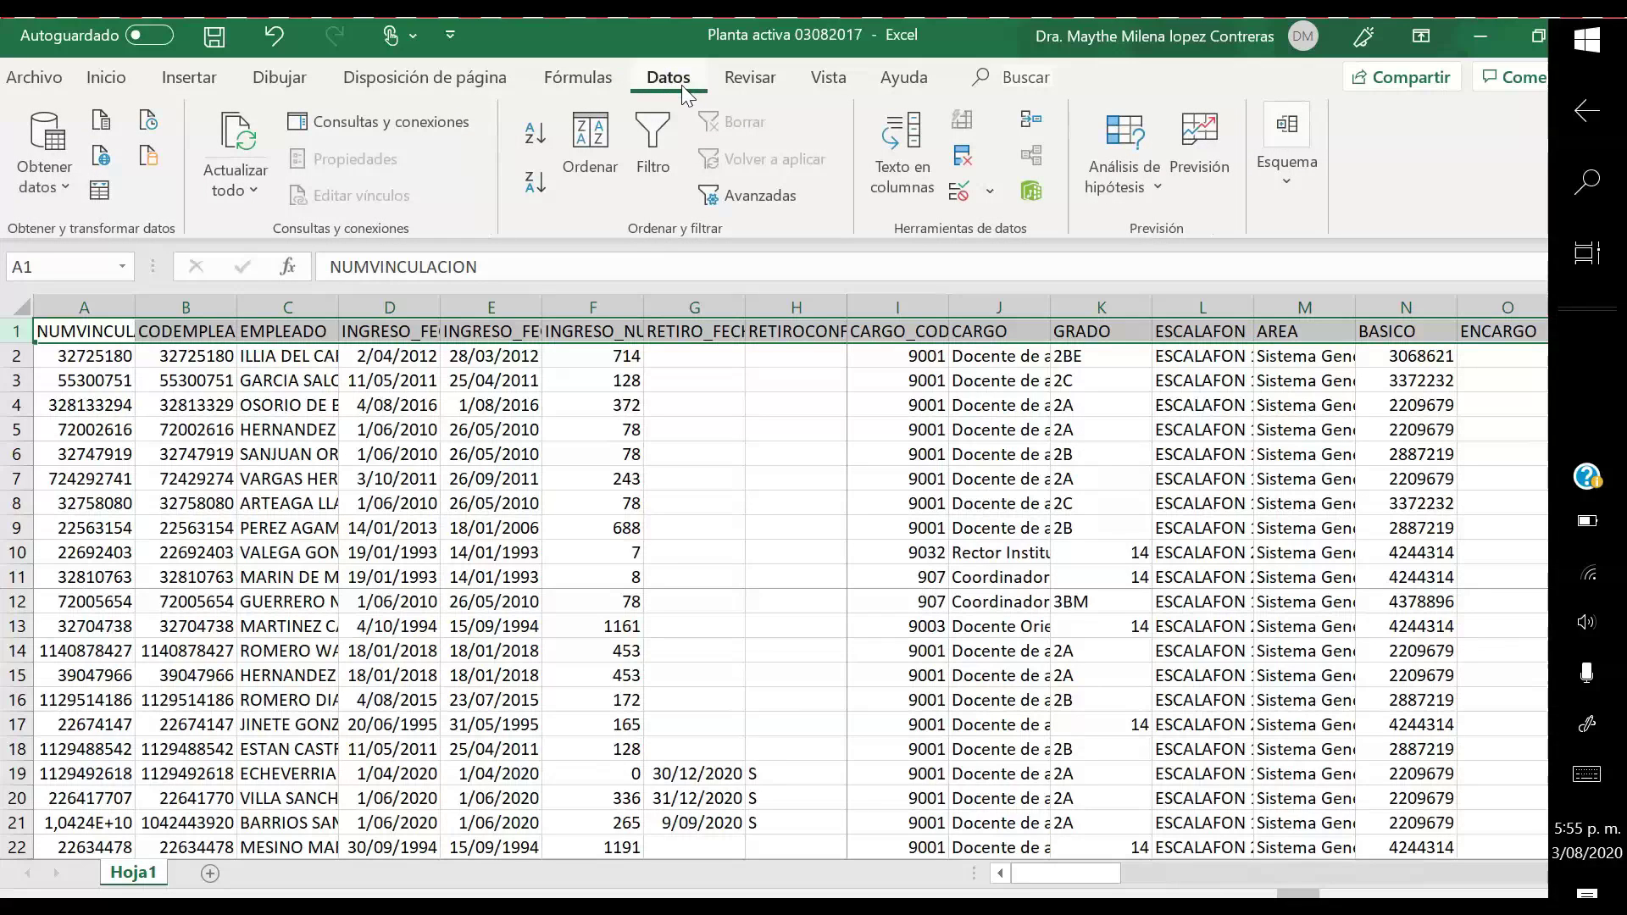
- Turn on Datos > Filtro for the headers and filter the SEXO column to show only F
click(655, 139)
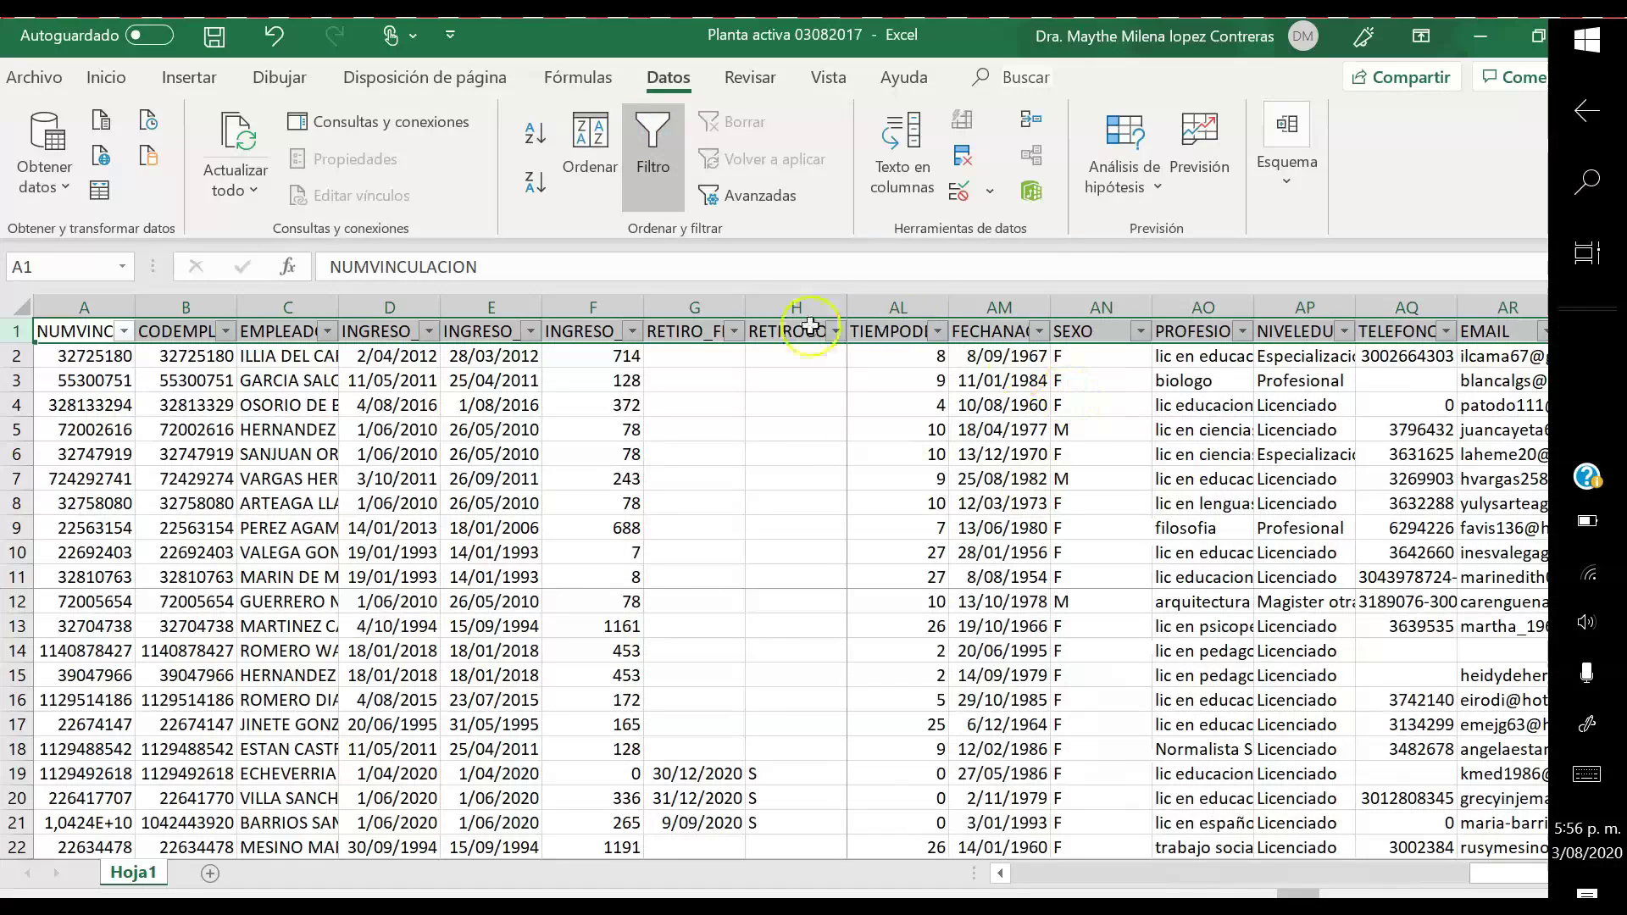
click(1141, 330)
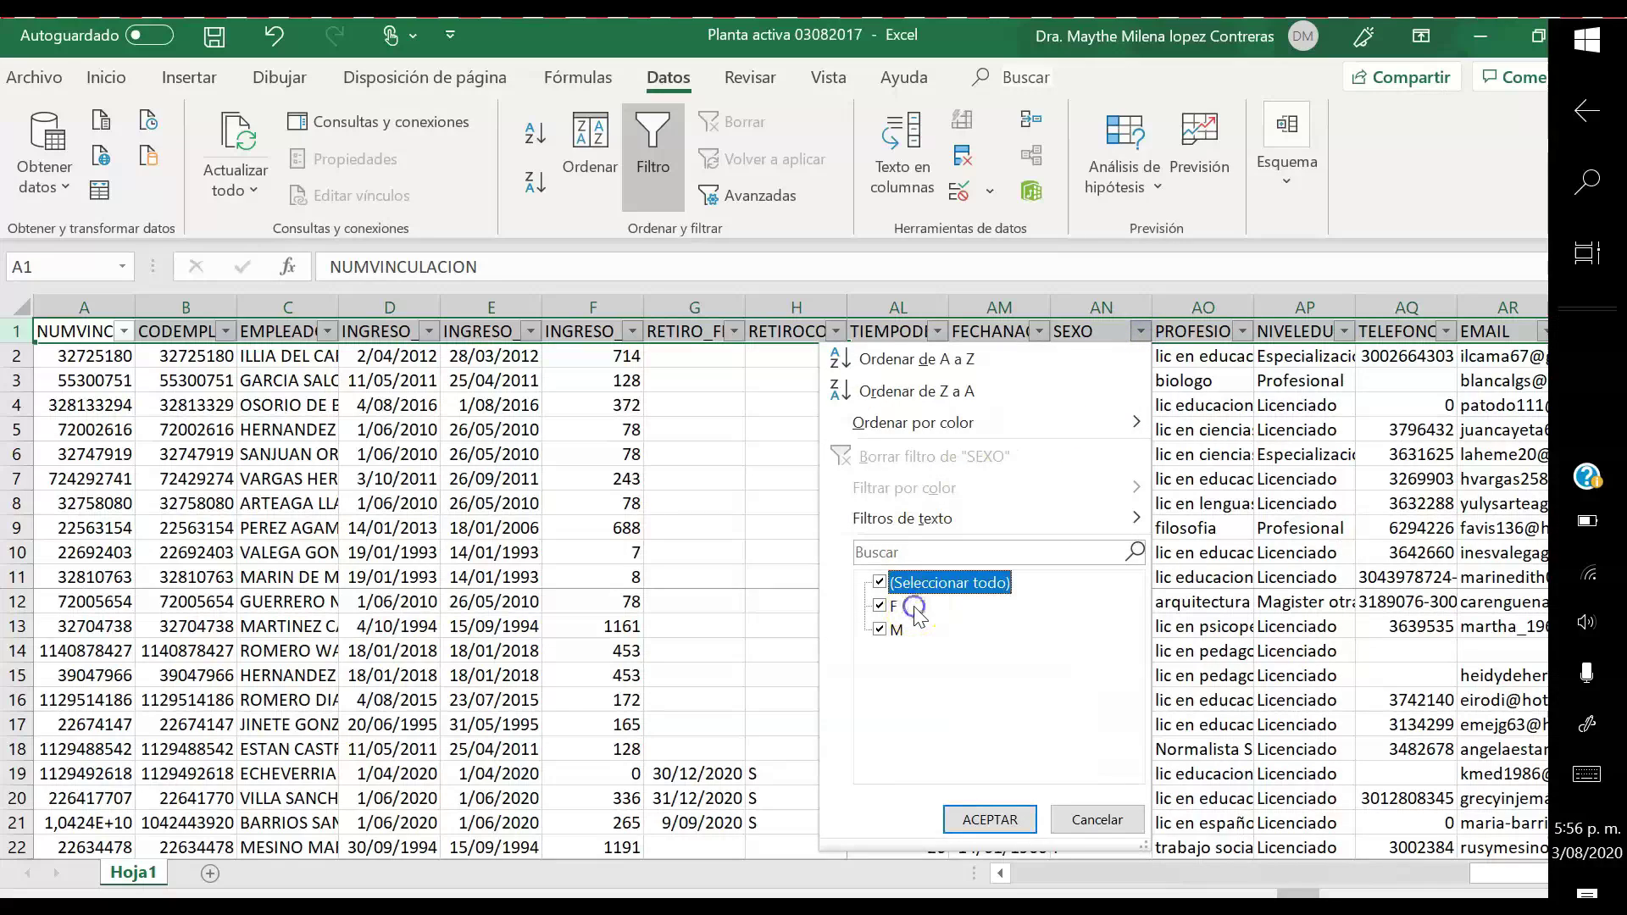
click(880, 583)
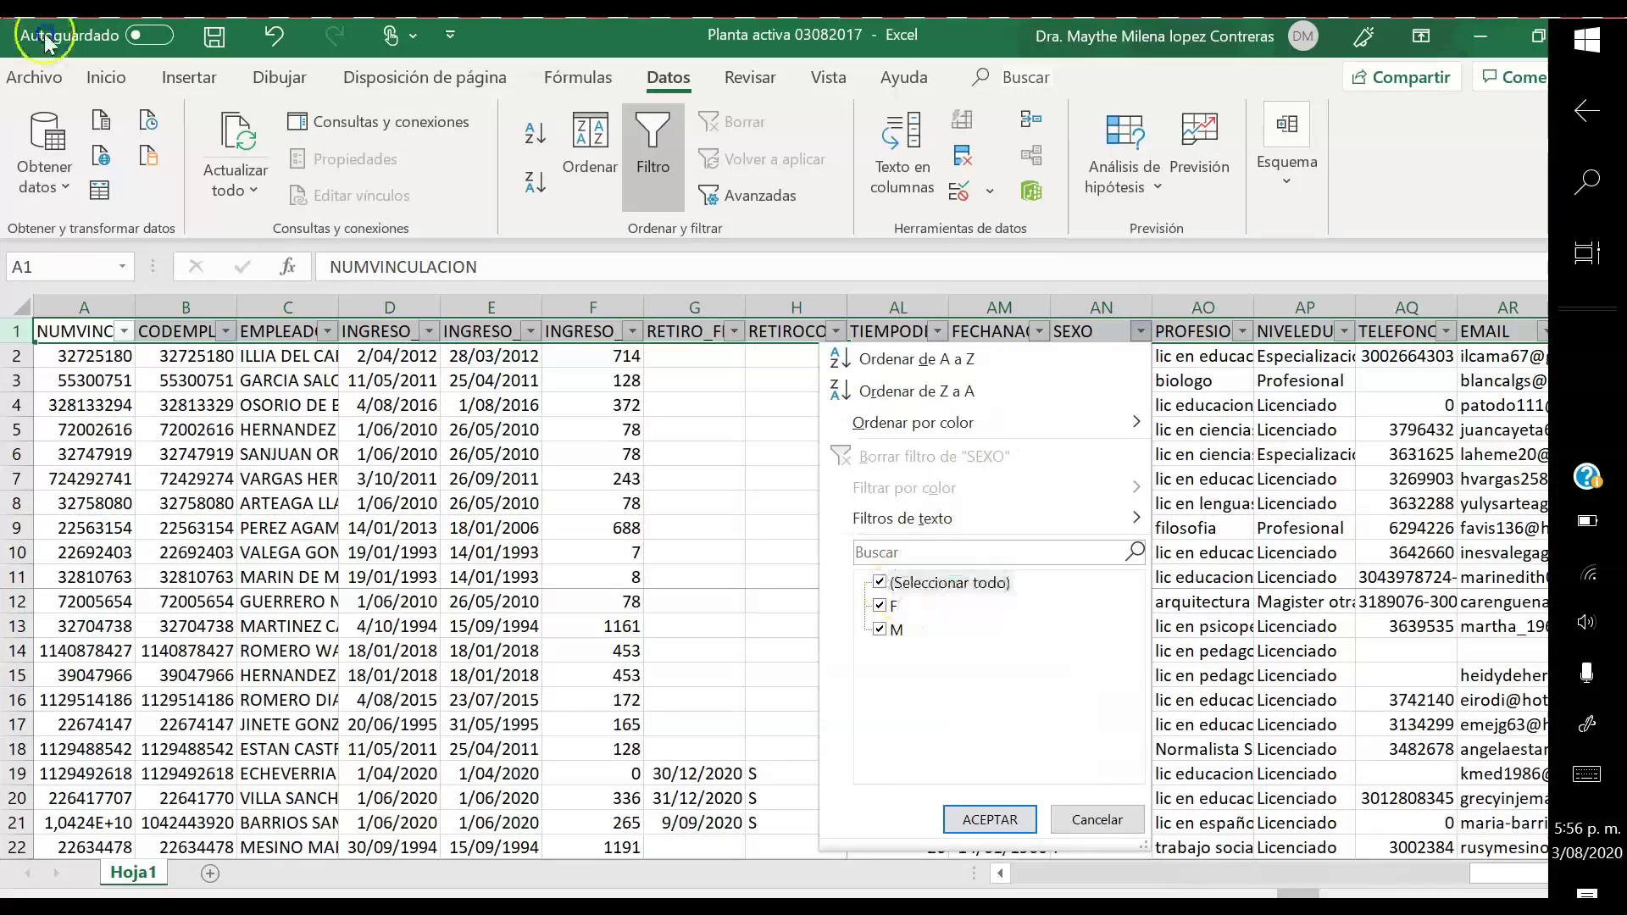
click(896, 606)
click(983, 819)
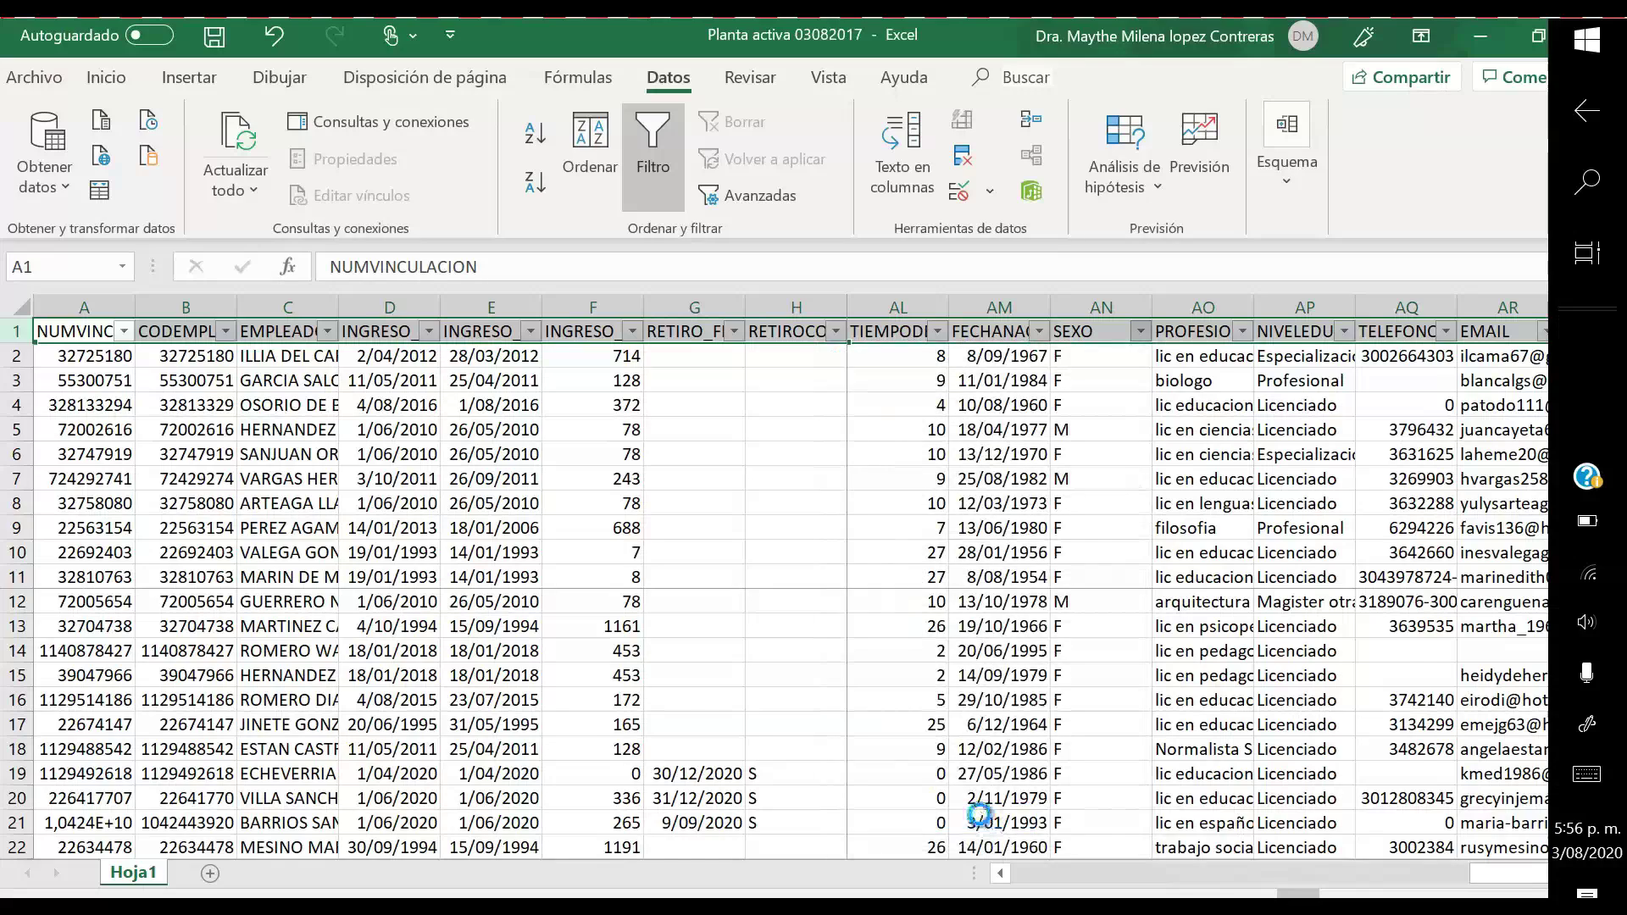